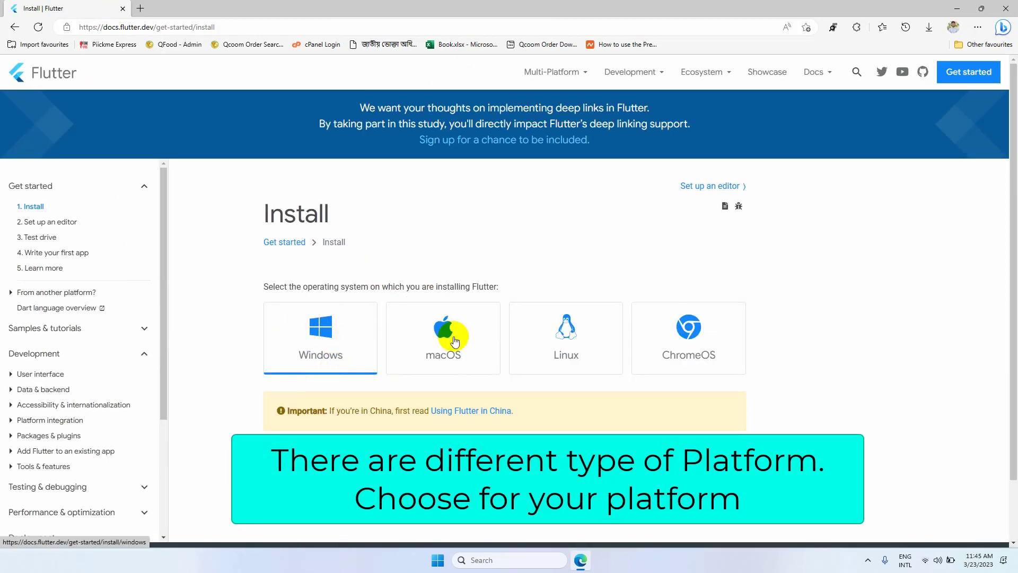
# - Open the Flutter installation instructions for Windows at the system requirements section
pyautogui.click(331, 345)
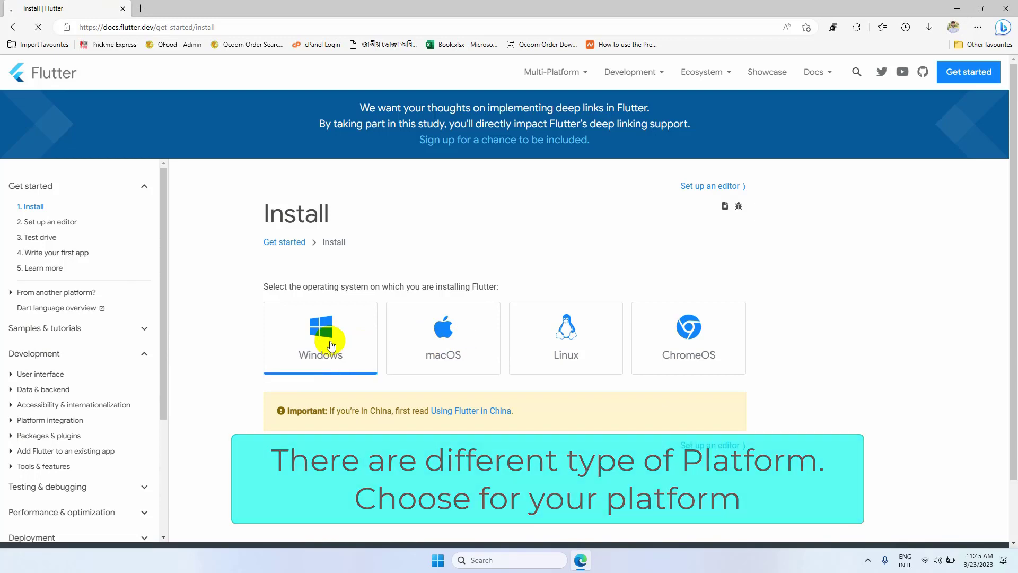
pyautogui.scroll(-1, 538, 299)
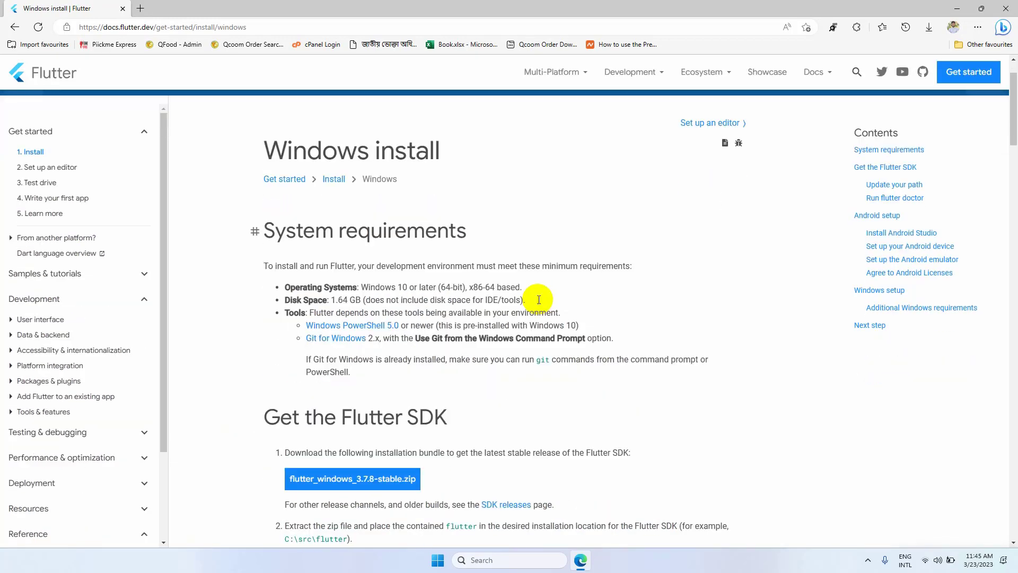
# - Capture the system requirements area, underline the operating system, disk space, PowerShell and Git requirements, and discard the capture
pyautogui.press('Print')
pyautogui.moveTo(230, 123); pyautogui.dragTo(707, 397)
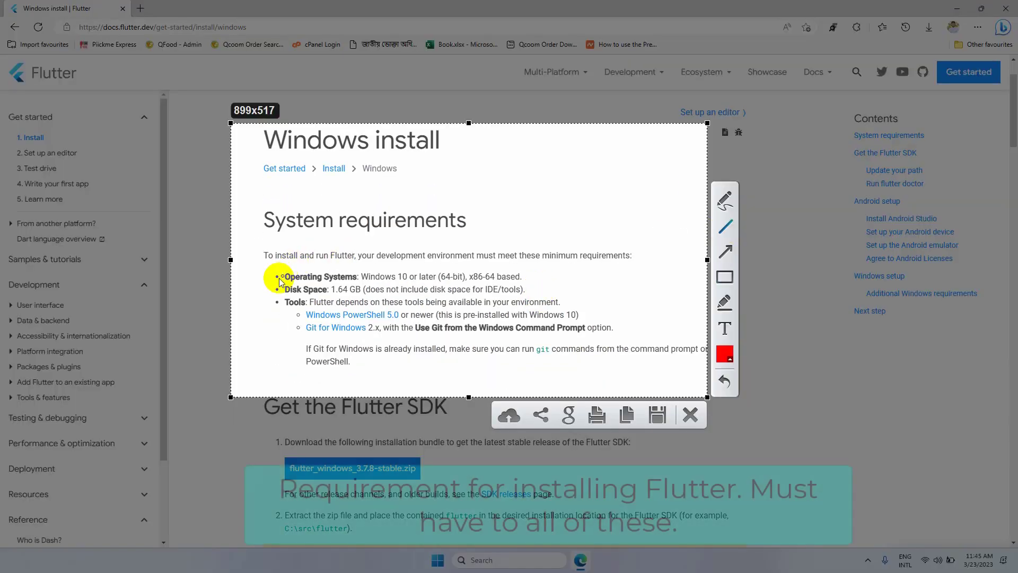
pyautogui.moveTo(274, 280); pyautogui.dragTo(529, 280)
pyautogui.moveTo(262, 296); pyautogui.dragTo(536, 294)
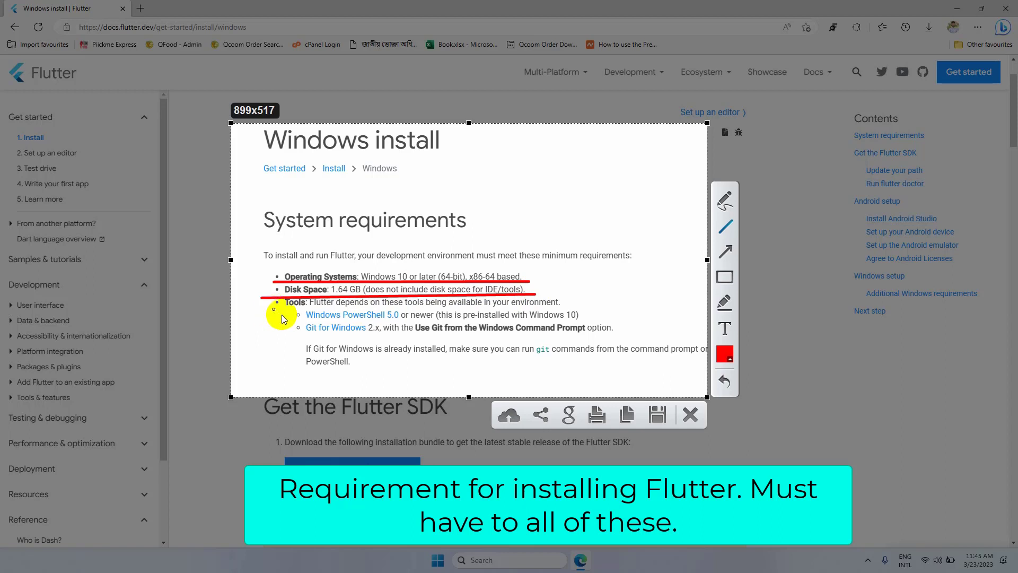
pyautogui.moveTo(292, 320); pyautogui.dragTo(589, 320)
pyautogui.moveTo(295, 334); pyautogui.dragTo(616, 335)
pyautogui.click(682, 411)
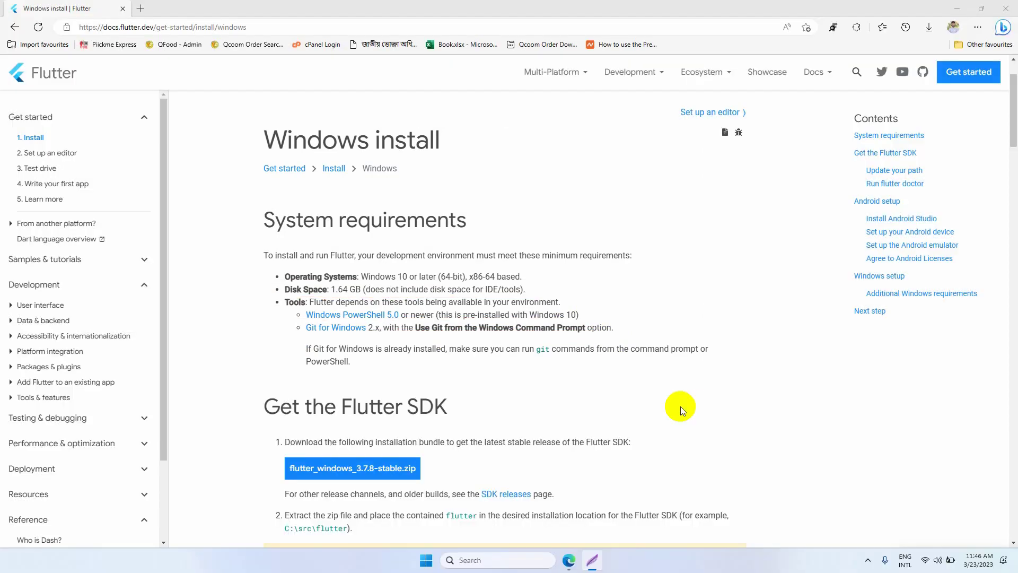
# - Open the Git for Windows link in a new tab and download the latest 64-bit Git 2.40.0 installer
pyautogui.rightClick(336, 331)
pyautogui.click(353, 336)
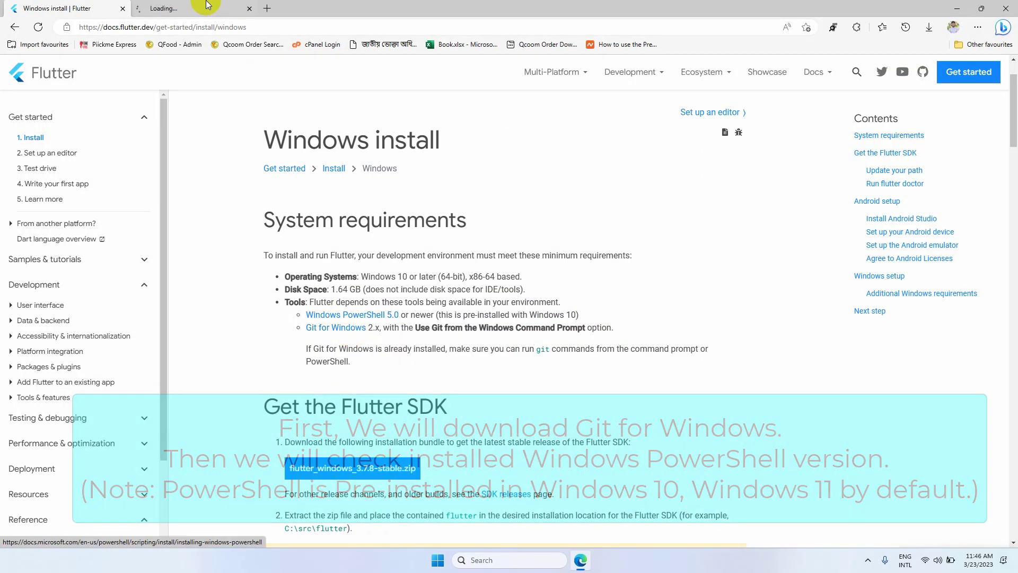
pyautogui.click(207, 6)
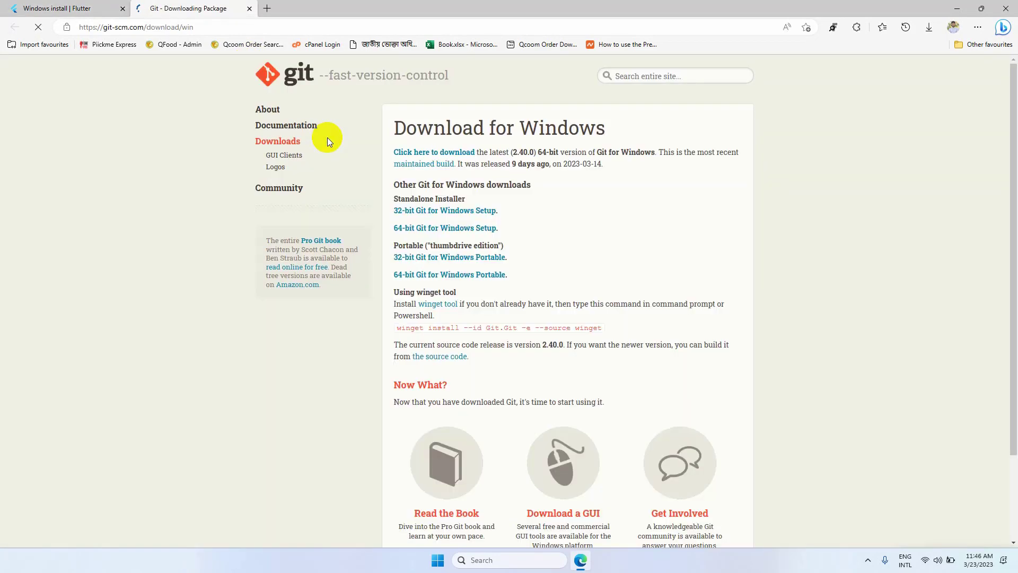
pyautogui.click(433, 153)
pyautogui.click(517, 325)
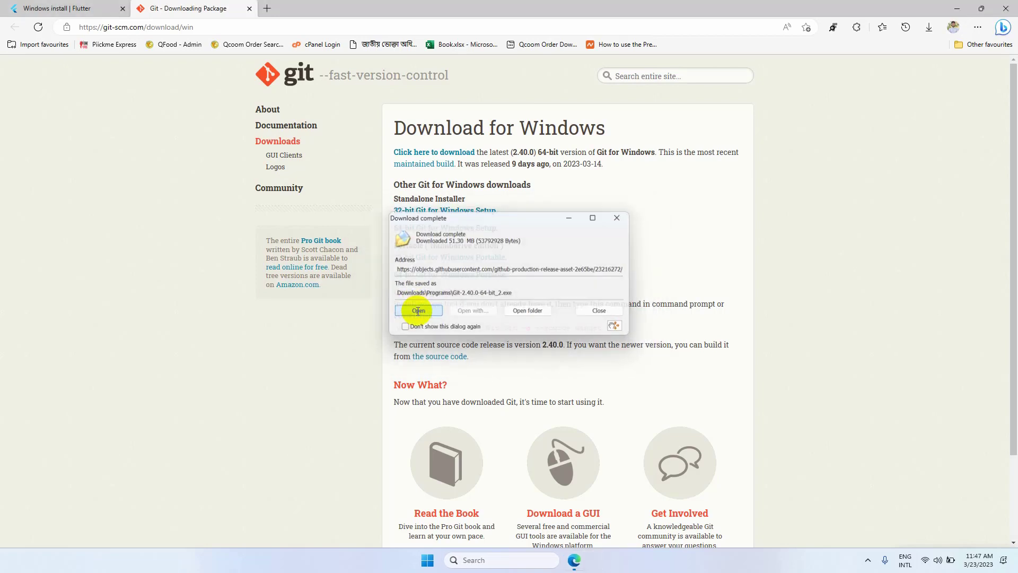
# - Install Git 2.40.0 with the default setup options and close the release notes and Git download pages
pyautogui.click(416, 311)
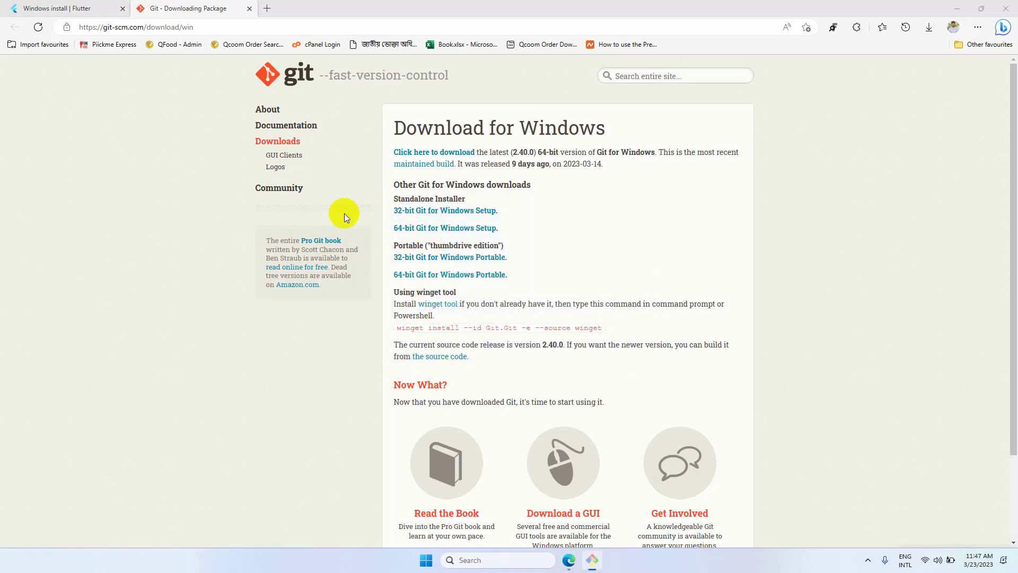
pyautogui.click(571, 365)
pyautogui.click(570, 365)
pyautogui.click(570, 364)
pyautogui.click(571, 365)
pyautogui.click(571, 365)
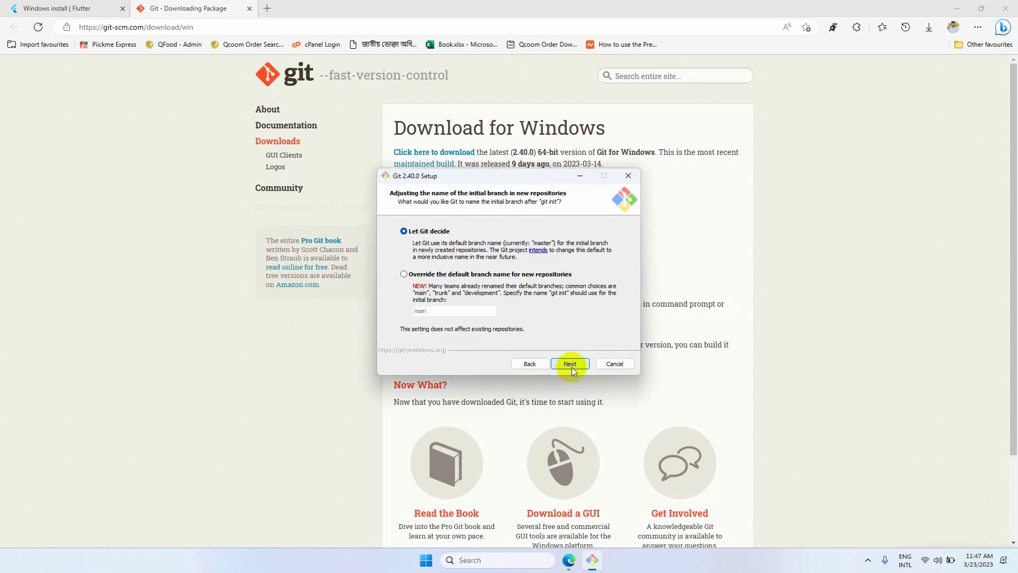
pyautogui.click(570, 365)
pyautogui.click(570, 365)
pyautogui.click(572, 367)
pyautogui.click(571, 367)
pyautogui.click(572, 367)
pyautogui.click(572, 367)
pyautogui.click(572, 367)
pyautogui.click(572, 367)
pyautogui.click(572, 367)
pyautogui.click(572, 367)
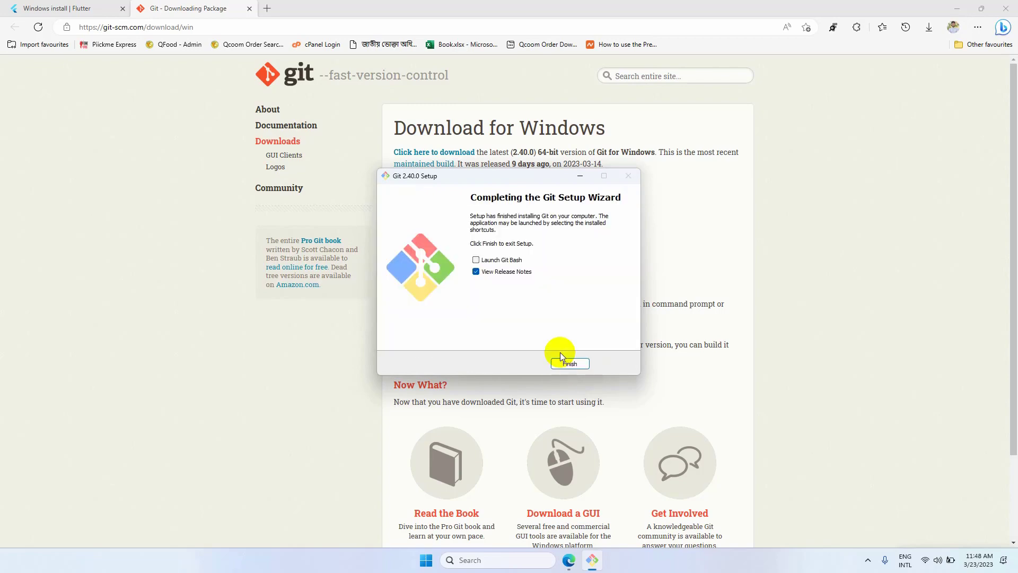
pyautogui.click(560, 353)
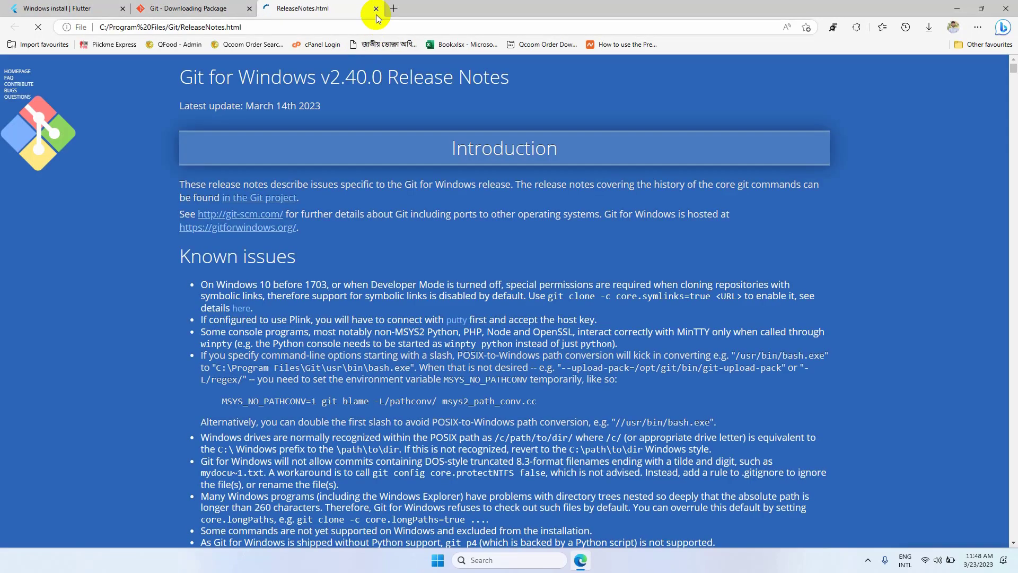
pyautogui.click(377, 8)
pyautogui.click(248, 8)
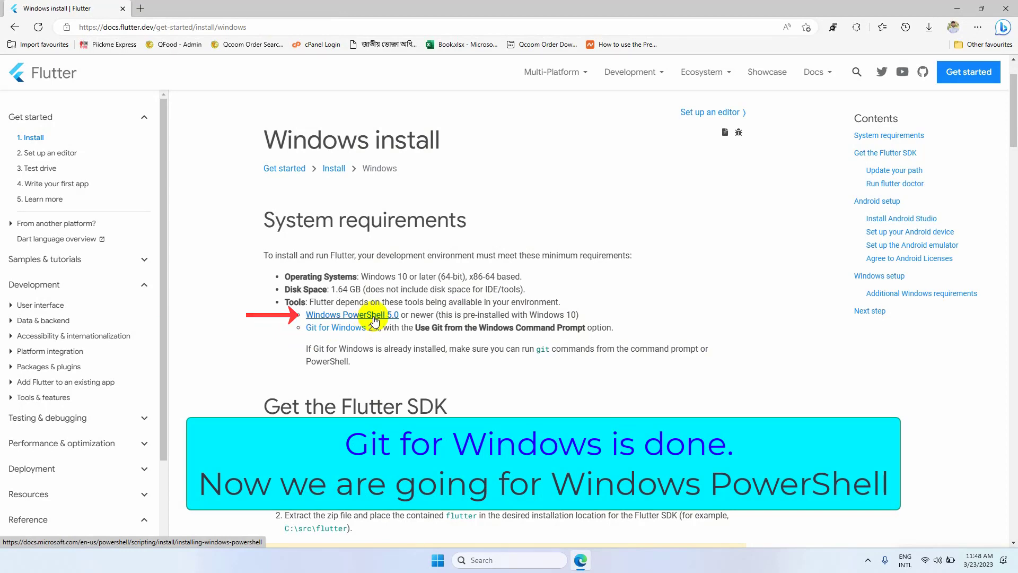
# - Open the Windows PowerShell 5.0 link and copy the $PSVersionTable command from the version check section
pyautogui.click(375, 319)
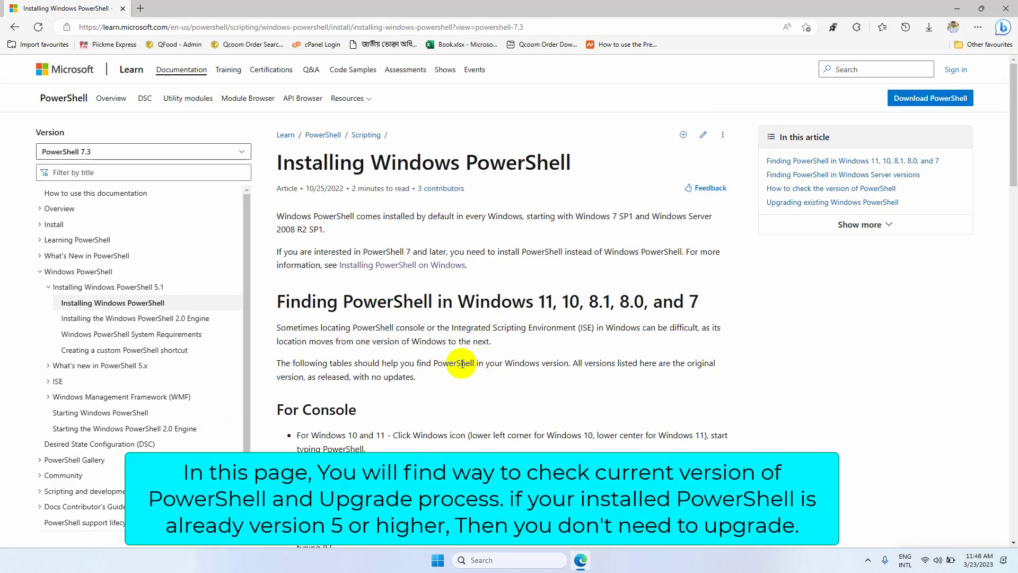
pyautogui.scroll(-3, 462, 363)
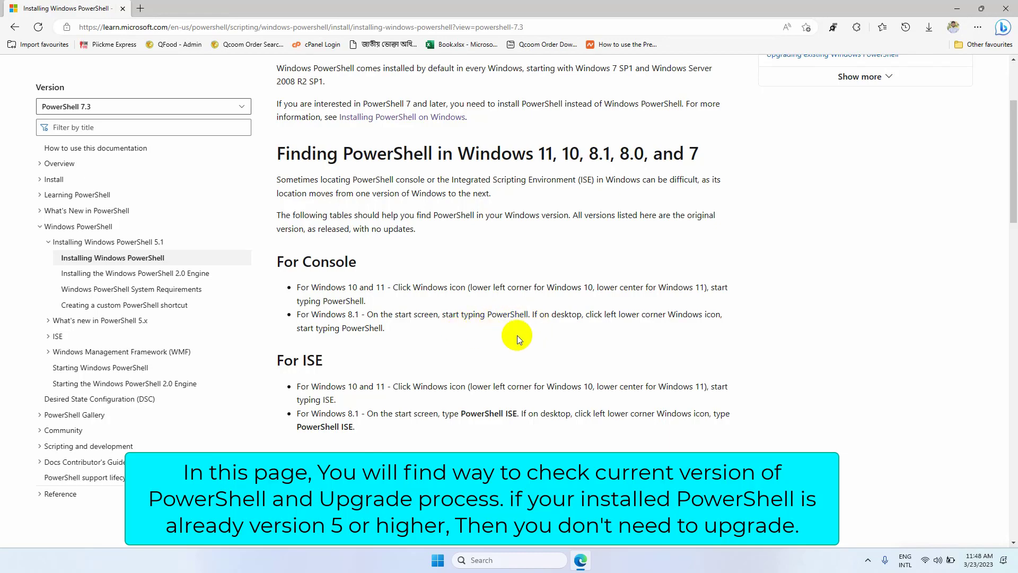
pyautogui.scroll(-7, 517, 335)
pyautogui.scroll(-1, 517, 338)
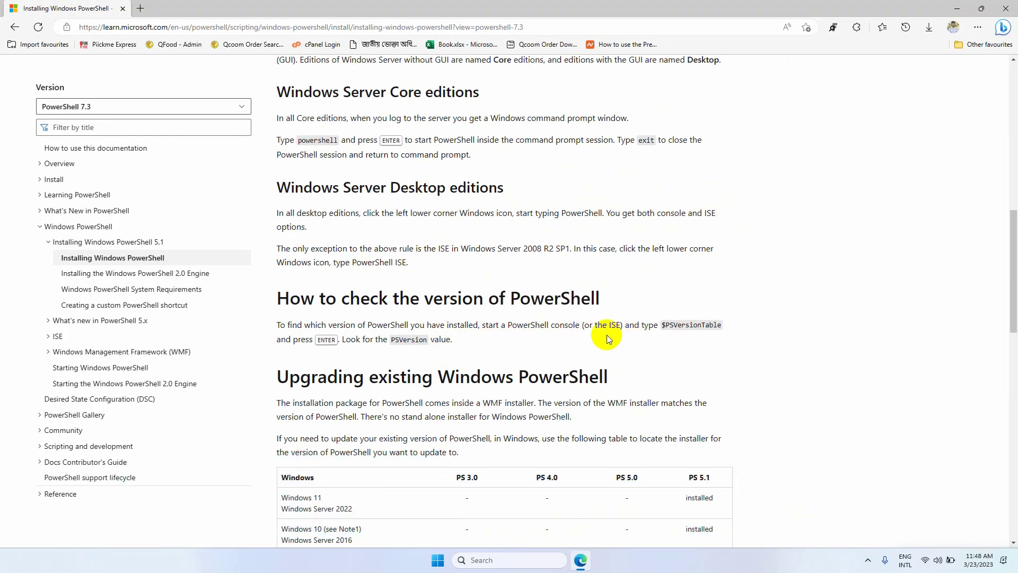
pyautogui.scroll(-1, 661, 254)
pyautogui.moveTo(661, 252); pyautogui.dragTo(732, 253)
pyautogui.hotkey('ctrl', 'c')
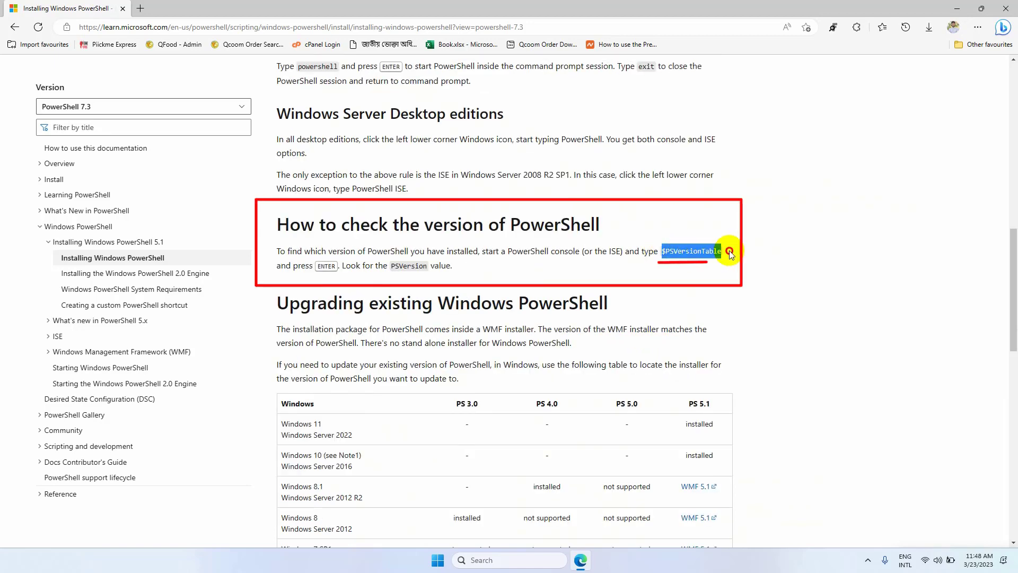
# - Check the installed PowerShell version by running $PSVersionTable in Windows PowerShell ISE, and close the console
pyautogui.click(485, 560)
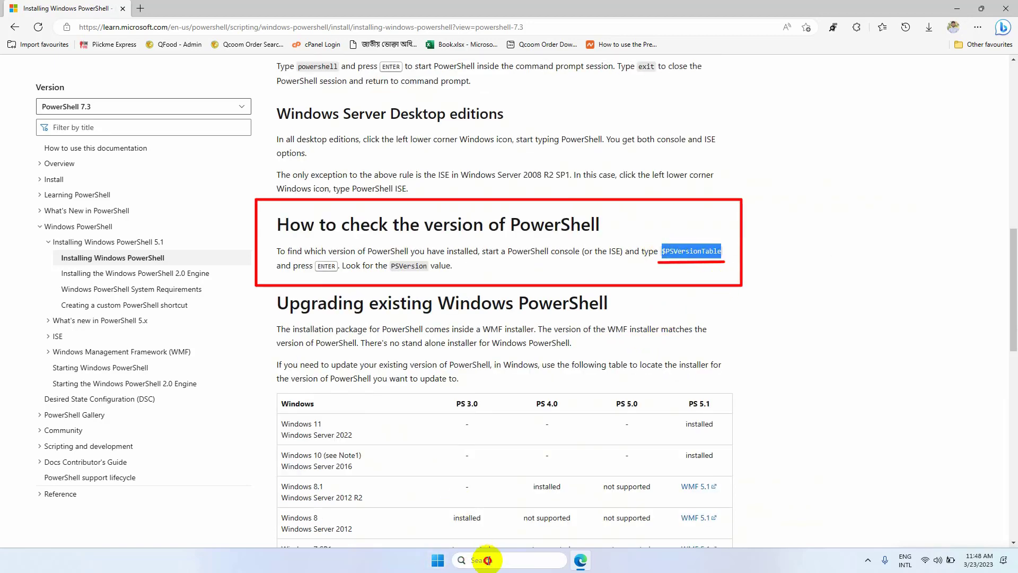
pyautogui.write('power')
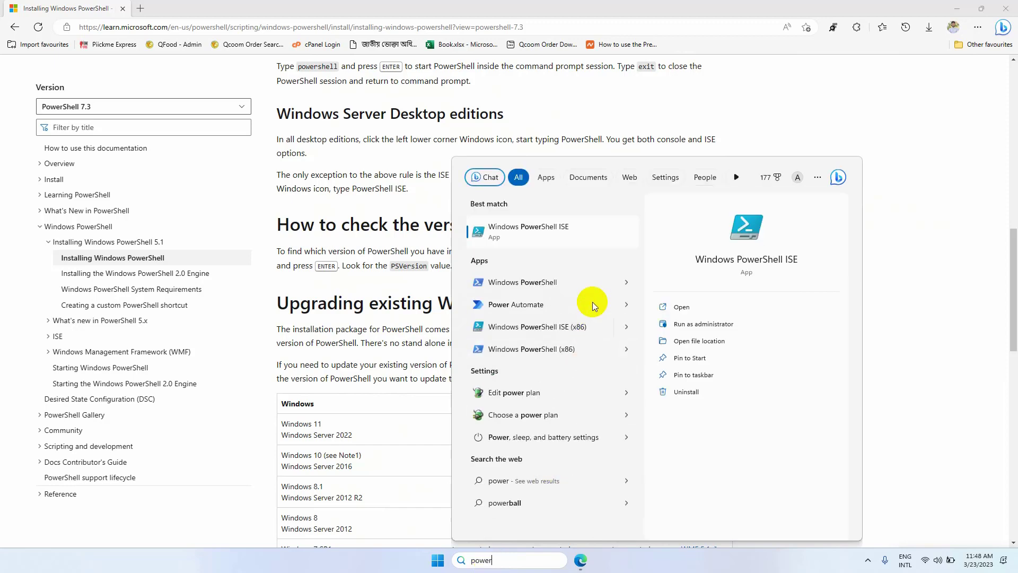
pyautogui.click(550, 232)
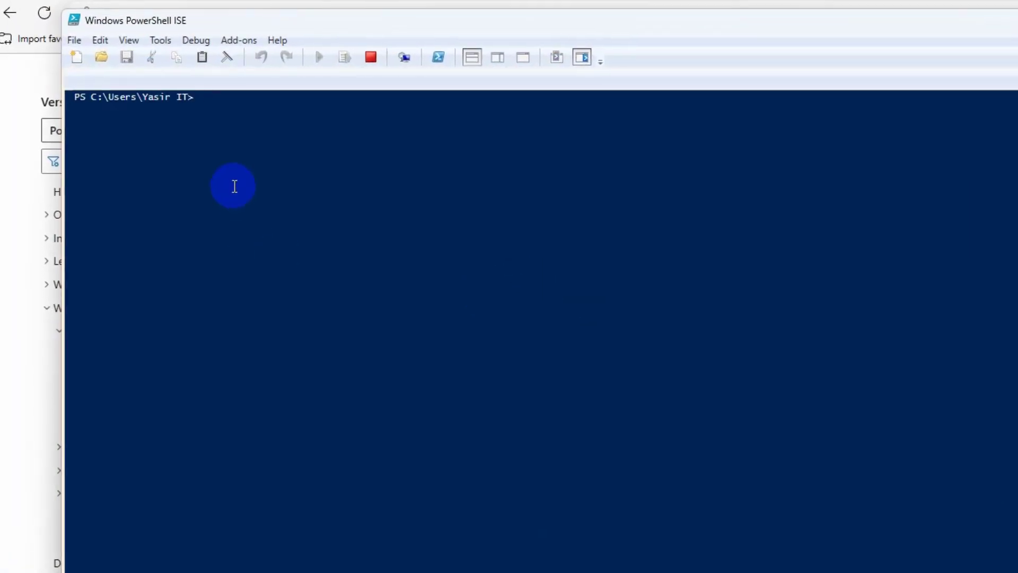
pyautogui.hotkey('ctrl', 'v')
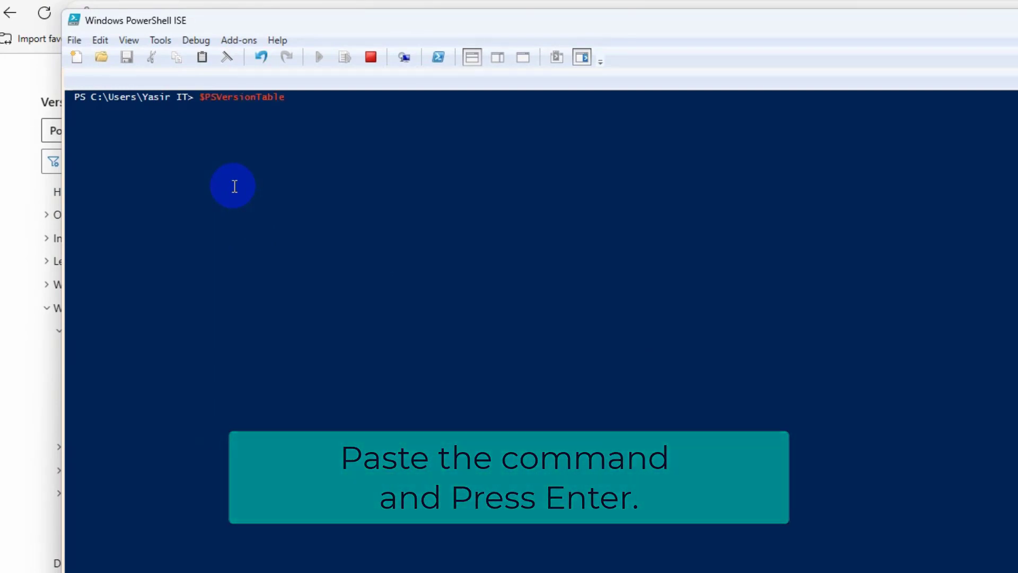
pyautogui.click(291, 100)
pyautogui.press('Return')
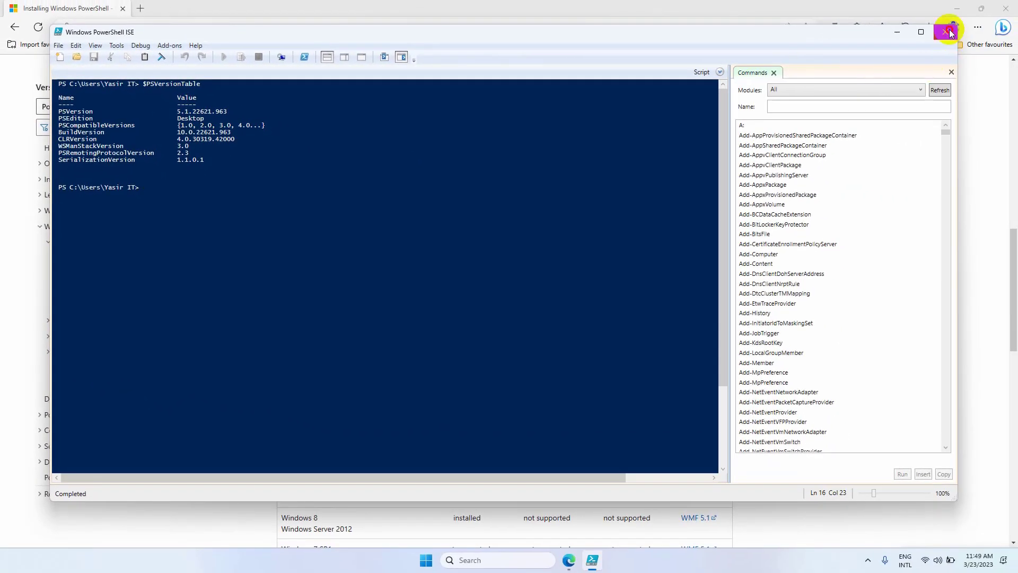
pyautogui.click(948, 32)
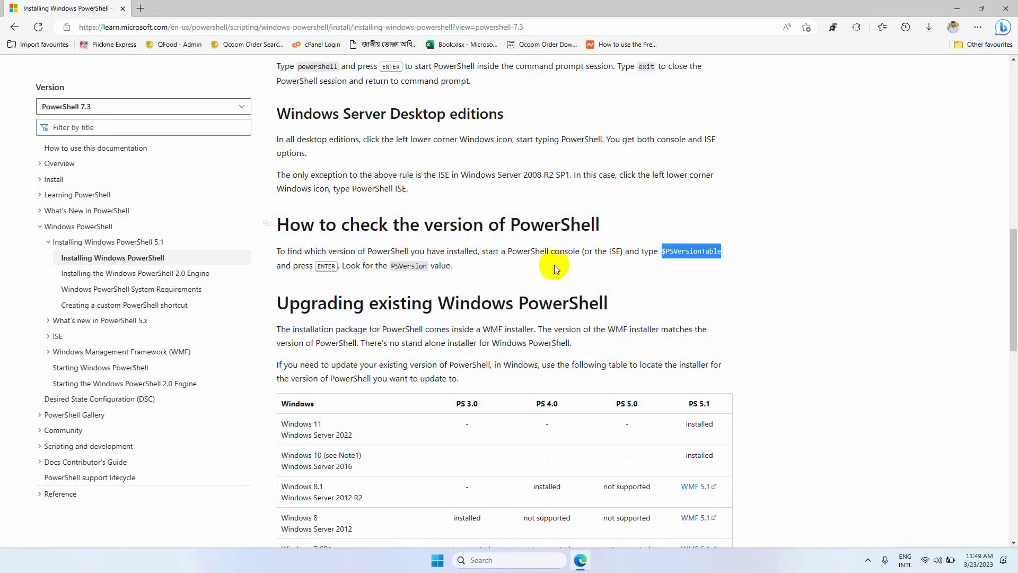
# - Return to the Flutter Windows install page and open the SDK releases page at the Windows stable channel list
pyautogui.click(25, 27)
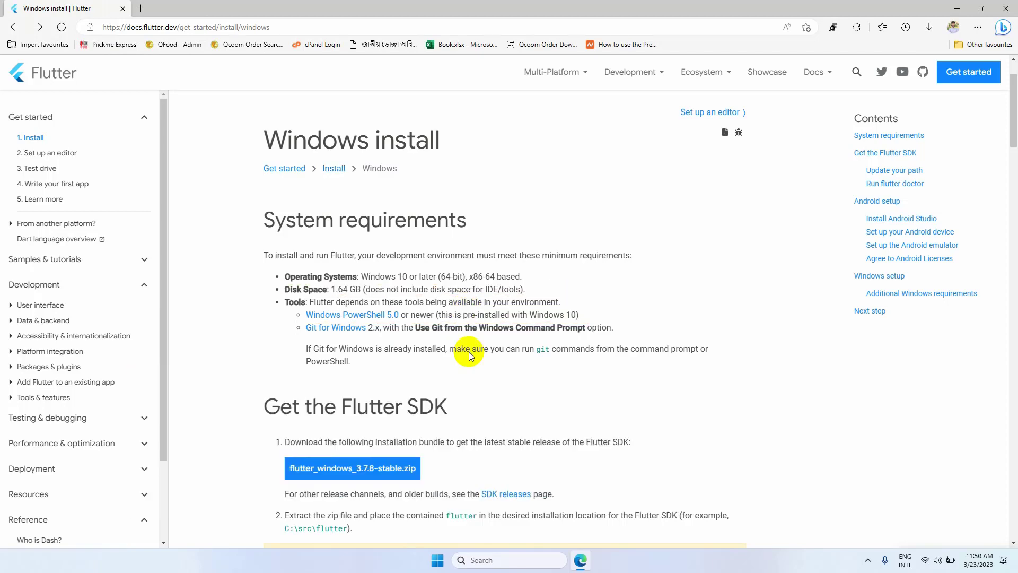
pyautogui.scroll(-4, 469, 351)
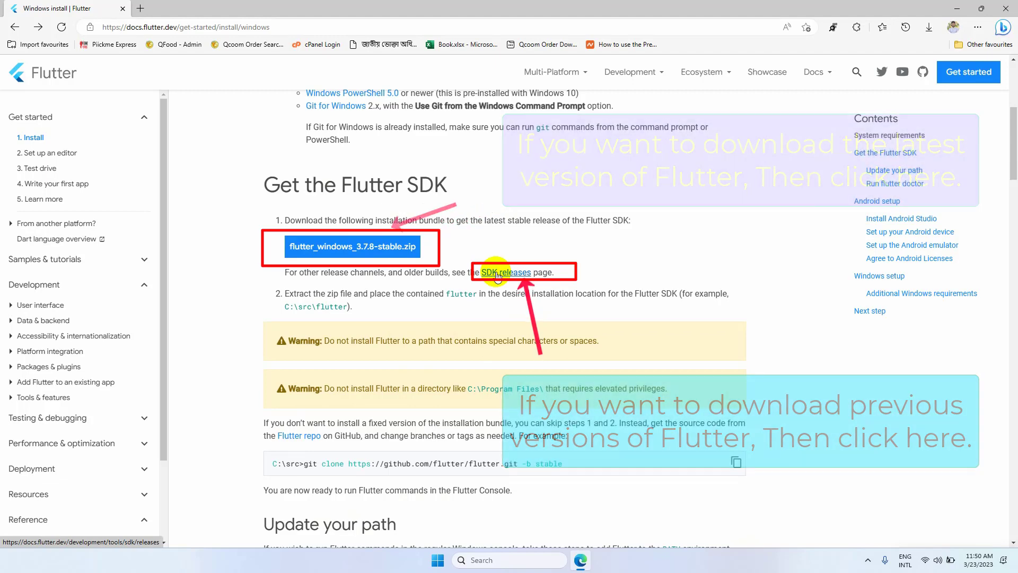
pyautogui.click(517, 278)
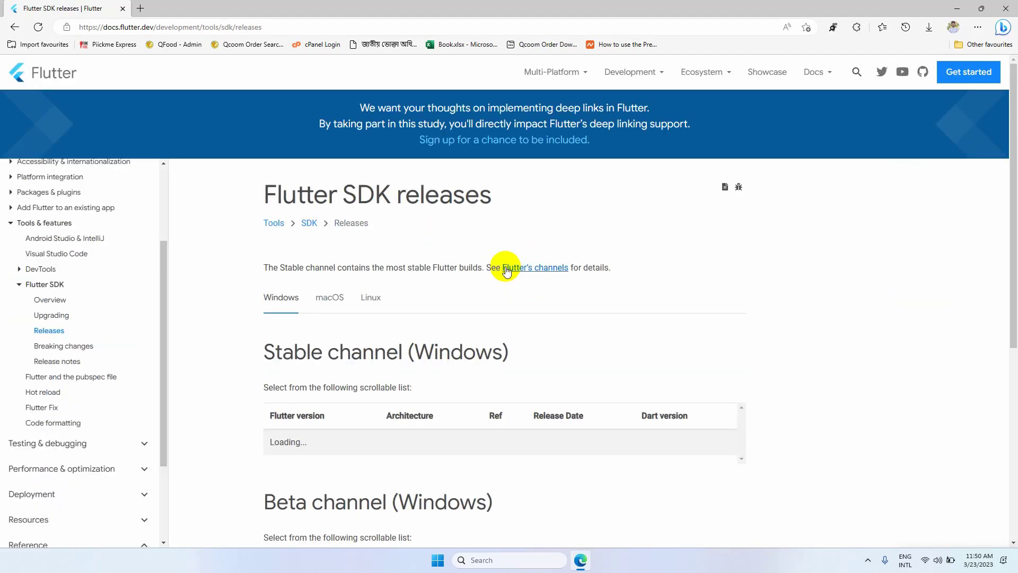
pyautogui.scroll(-1, 553, 294)
pyautogui.scroll(-2, 553, 295)
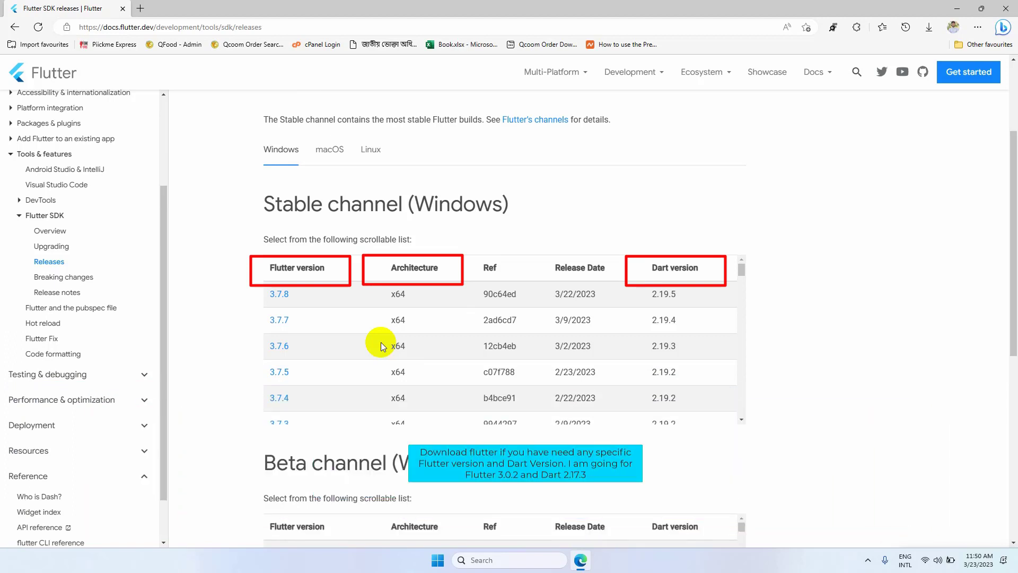
# - Download the Flutter 3.0.2 x64 build from the Windows stable channel and dismiss the completed download dialog
pyautogui.scroll(-3, 357, 335)
pyautogui.scroll(-1, 357, 335)
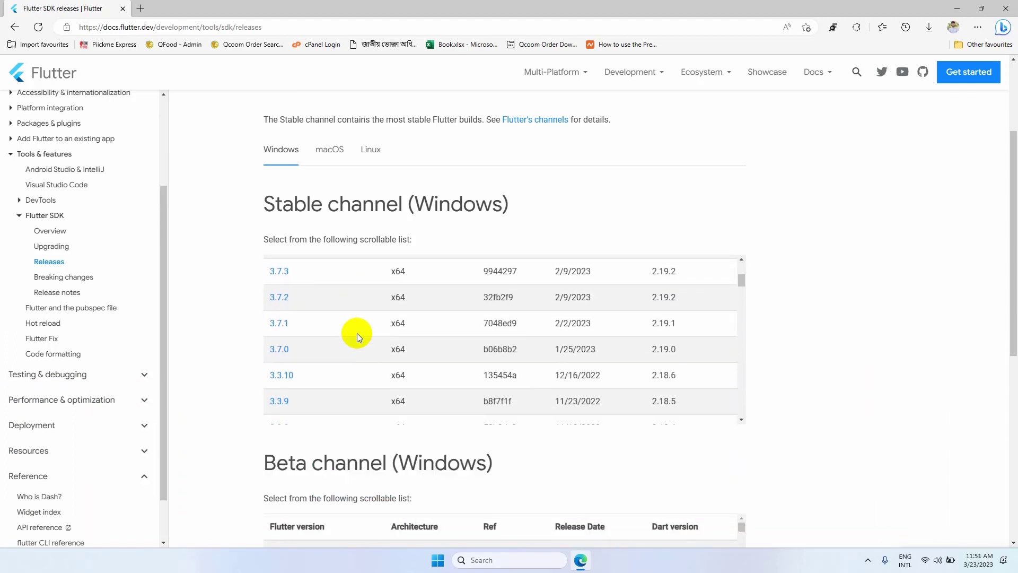
pyautogui.scroll(-3, 357, 334)
pyautogui.scroll(-6, 348, 355)
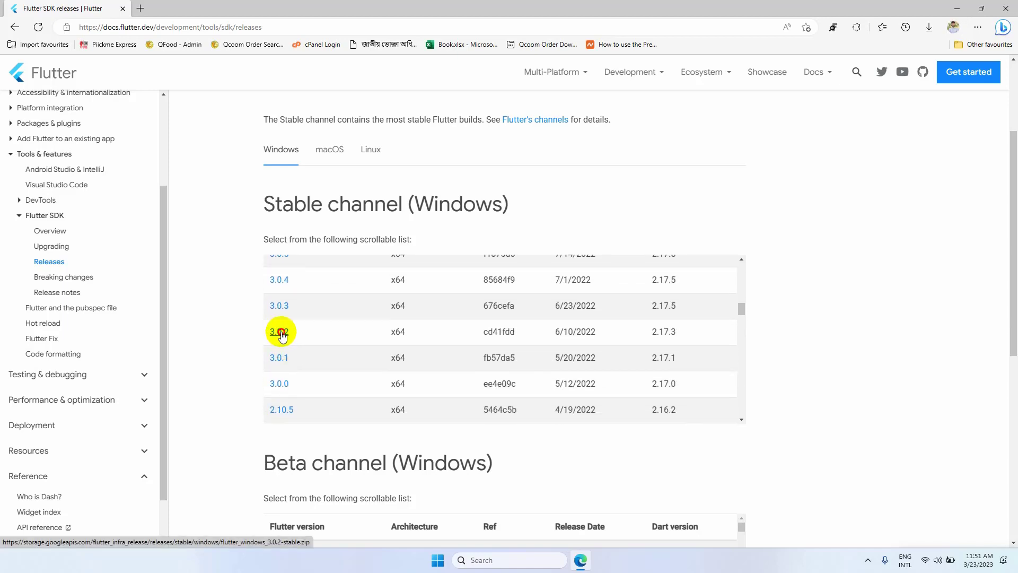
pyautogui.click(280, 332)
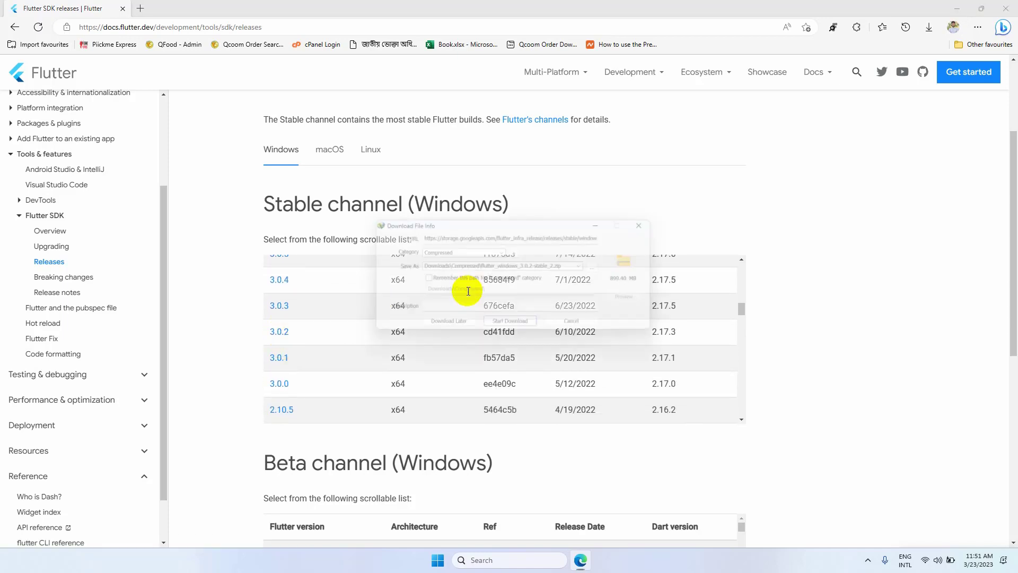
pyautogui.click(514, 325)
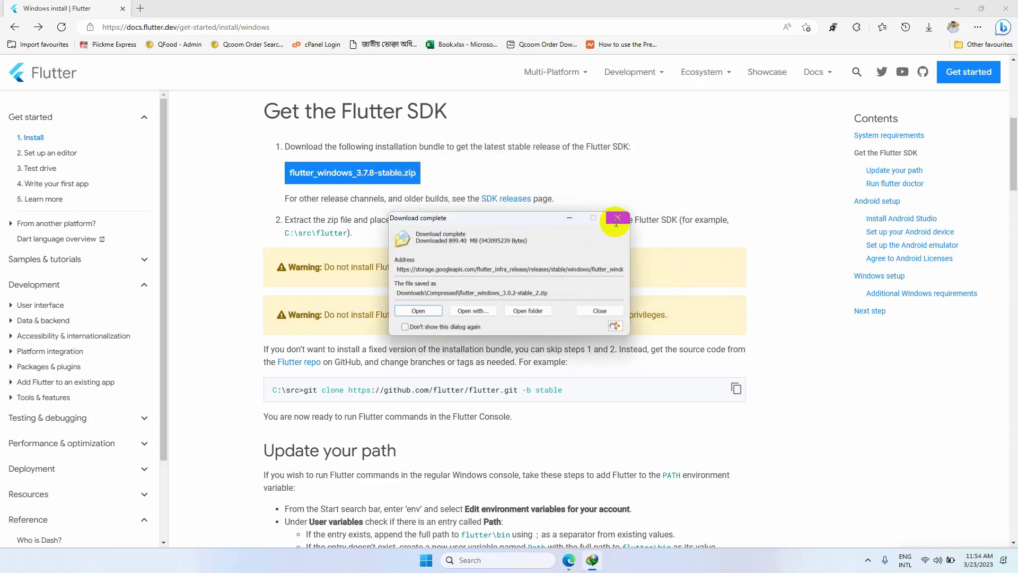
pyautogui.click(615, 221)
# - Capture the Get the Flutter SDK section, underline the zip extraction instruction, and box both installation path warnings in red
pyautogui.press('Print')
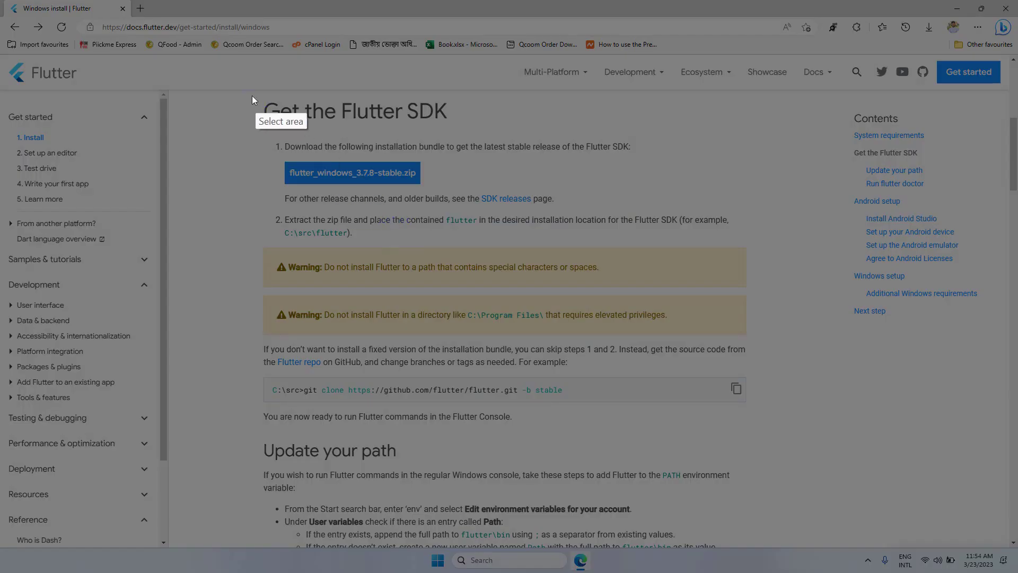
pyautogui.moveTo(249, 95)
pyautogui.mouseDown()
pyautogui.moveTo(785, 439)
pyautogui.moveTo(812, 438)
pyautogui.mouseUp()
pyautogui.click(829, 273)
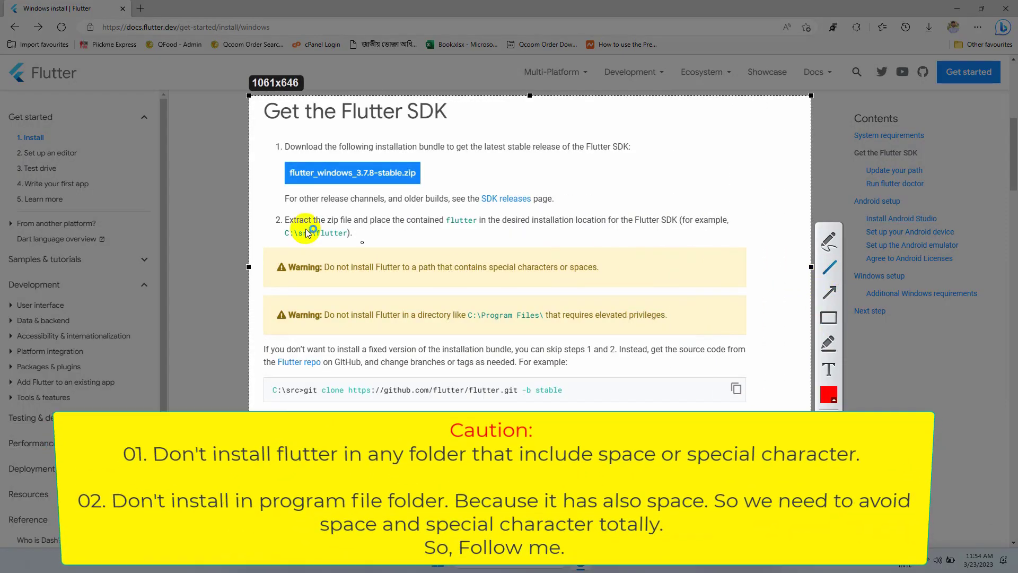
pyautogui.moveTo(275, 229)
pyautogui.mouseDown()
pyautogui.moveTo(733, 229)
pyautogui.moveTo(336, 239)
pyautogui.moveTo(356, 239)
pyautogui.mouseUp()
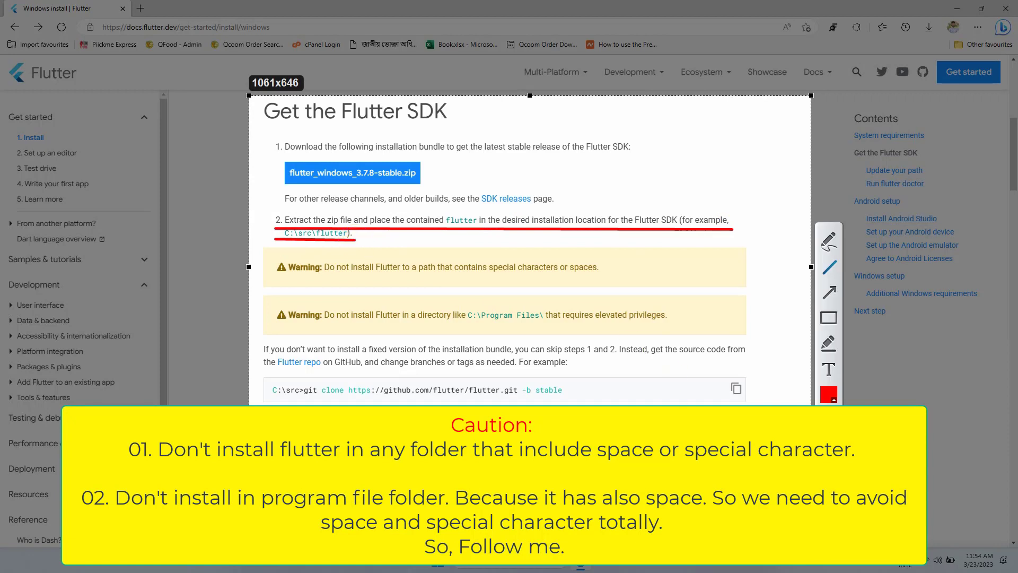
pyautogui.click(836, 322)
pyautogui.moveTo(260, 245); pyautogui.dragTo(745, 288)
pyautogui.moveTo(260, 296)
pyautogui.mouseDown()
pyautogui.moveTo(465, 333)
pyautogui.moveTo(745, 334)
pyautogui.mouseUp()
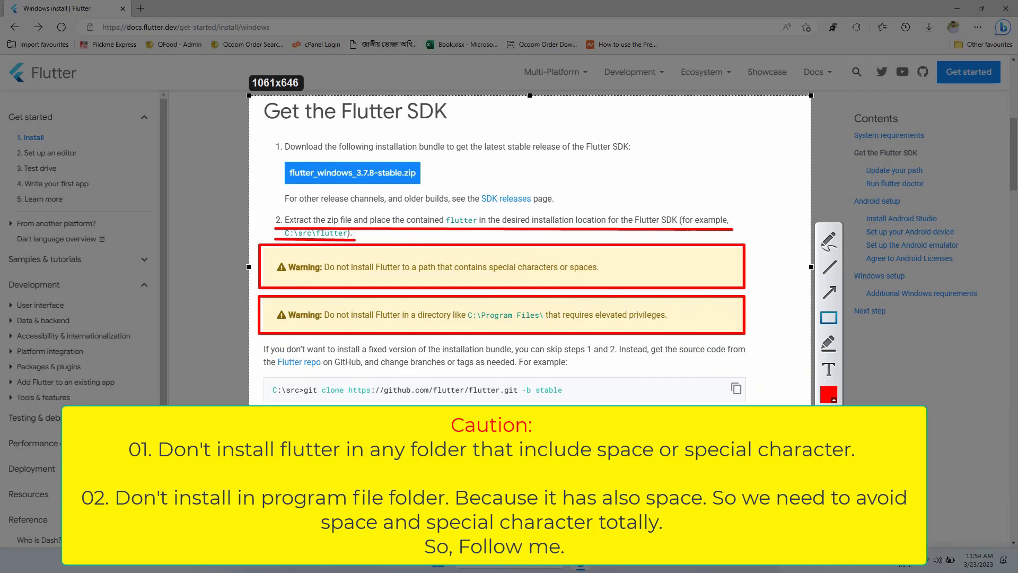
# - Dismiss the annotated capture, minimize the browser, and create a folder named src in Local Disk (C:)
pyautogui.press('Escape')
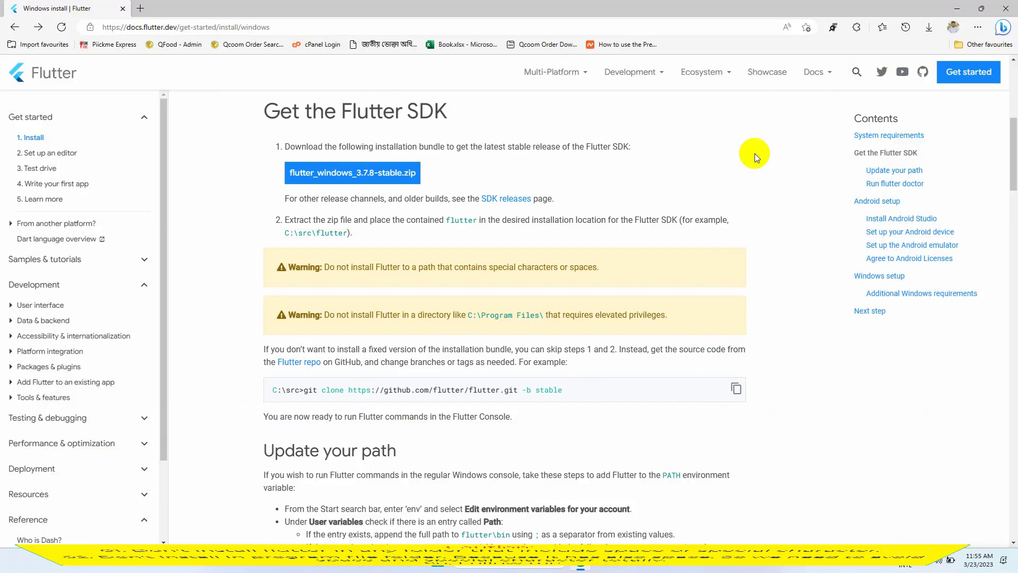
pyautogui.click(958, 8)
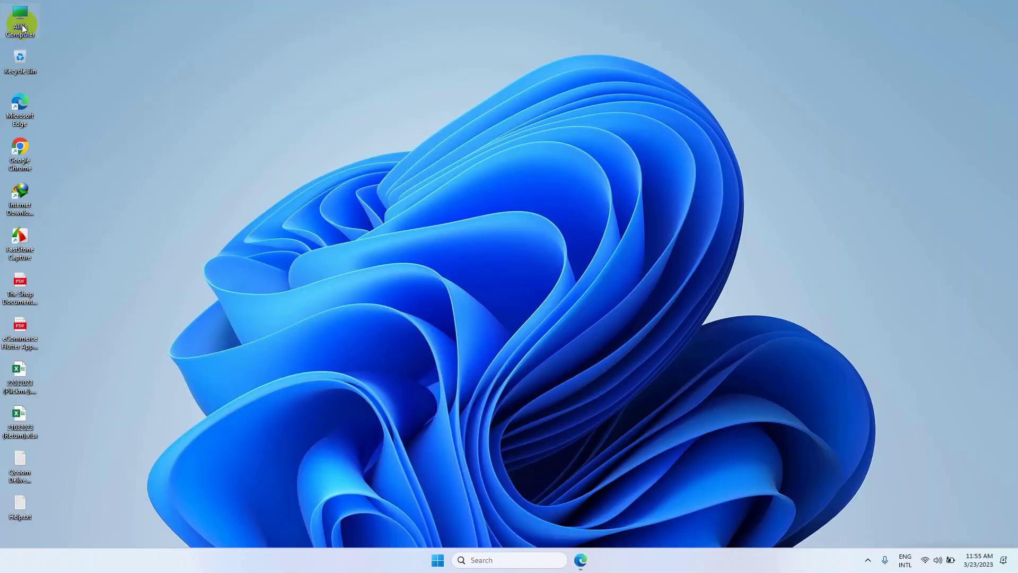
pyautogui.doubleClick(21, 26)
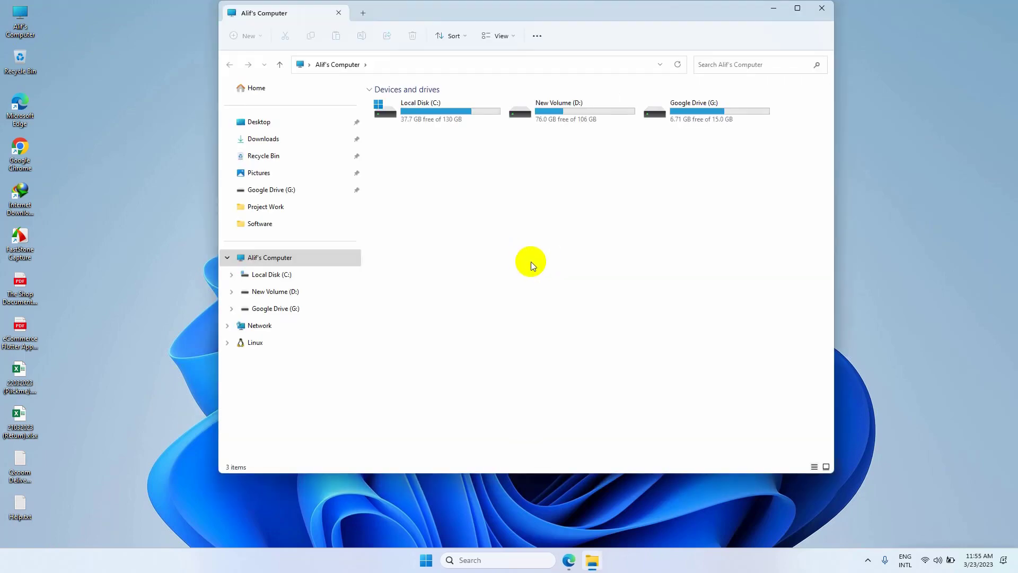
pyautogui.doubleClick(451, 110)
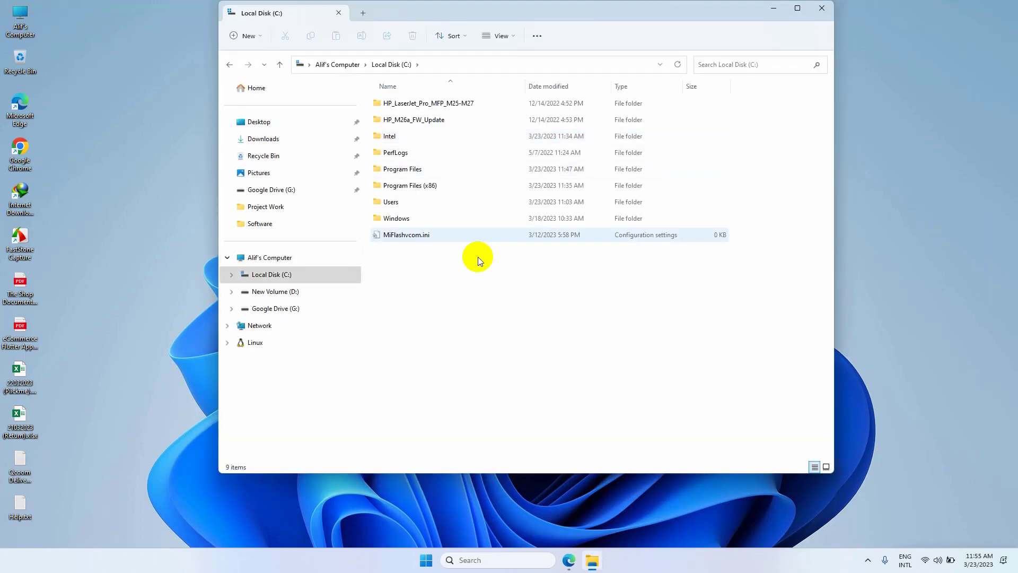
pyautogui.rightClick(442, 284)
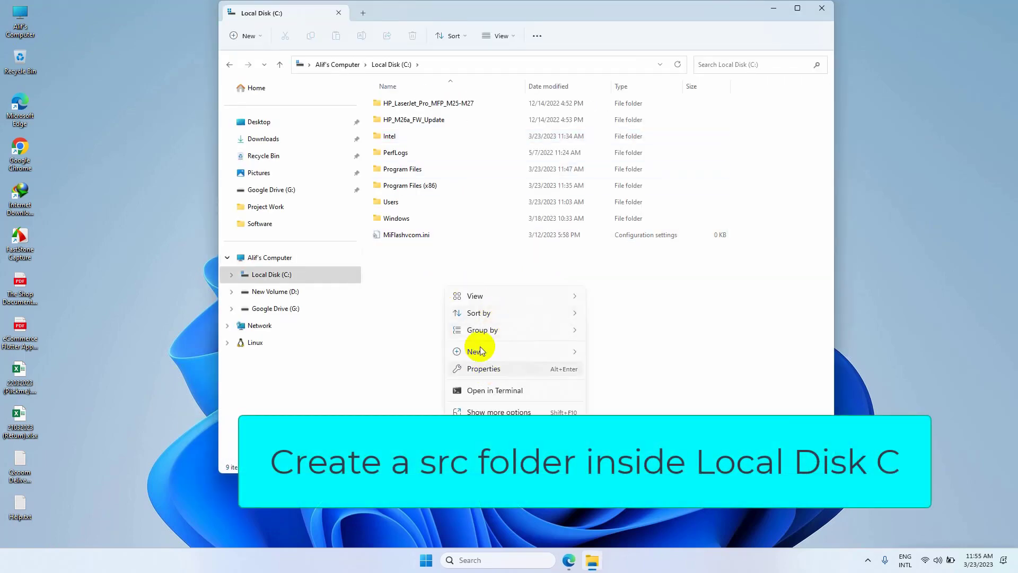
pyautogui.moveTo(479, 345)
pyautogui.click(619, 353)
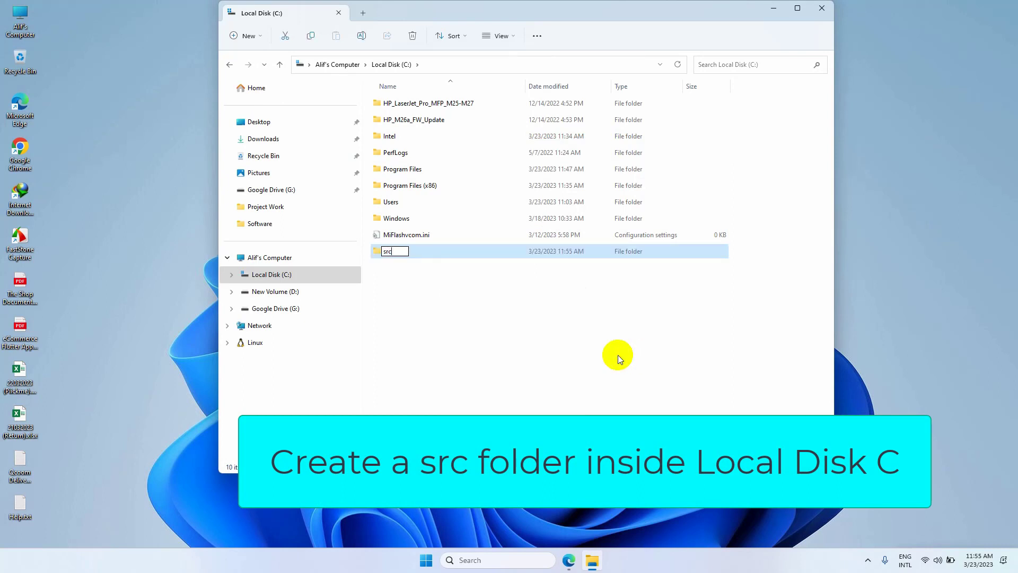
pyautogui.press('Return')
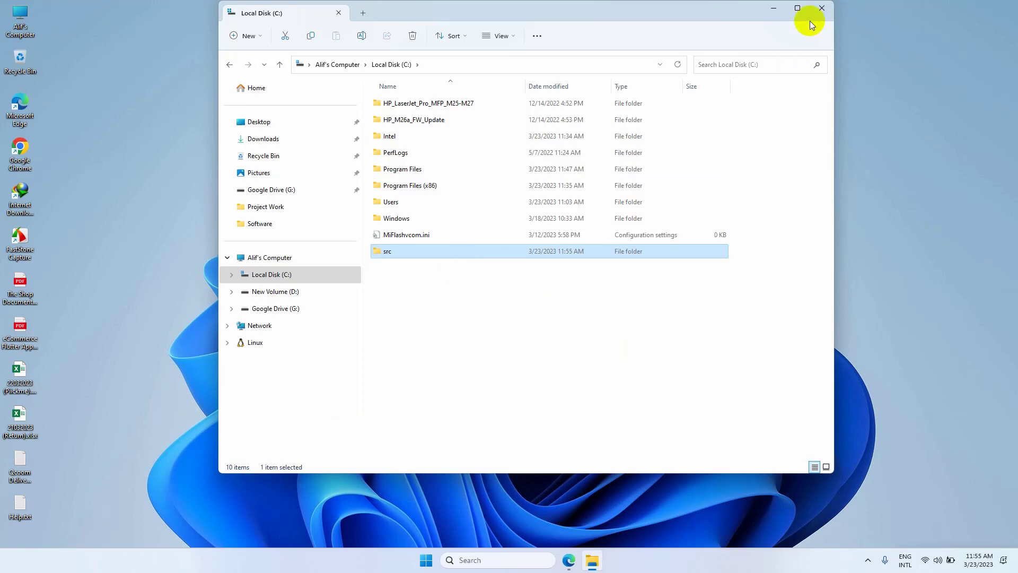
pyautogui.click(823, 9)
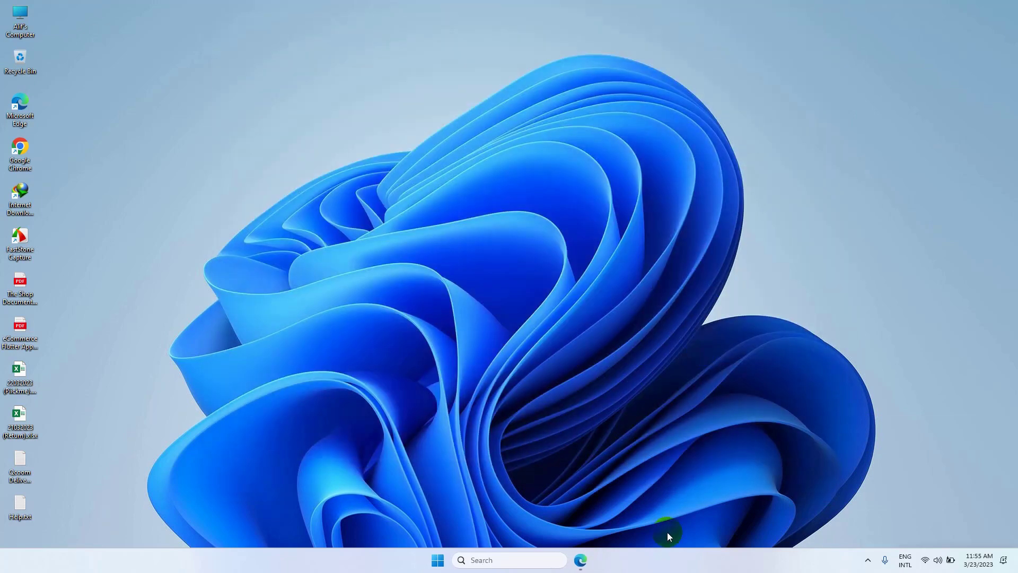
# - Move flutter_windows_3.0.2-stable_2.zip from the Compressed folder in Downloads into C:\src
pyautogui.doubleClick(20, 20)
pyautogui.click(272, 143)
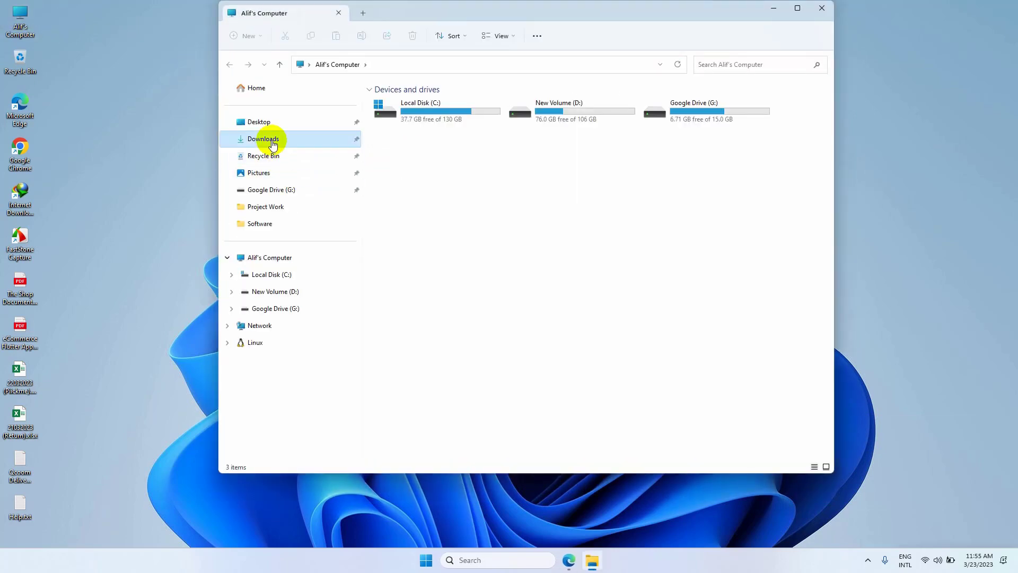
pyautogui.doubleClick(407, 120)
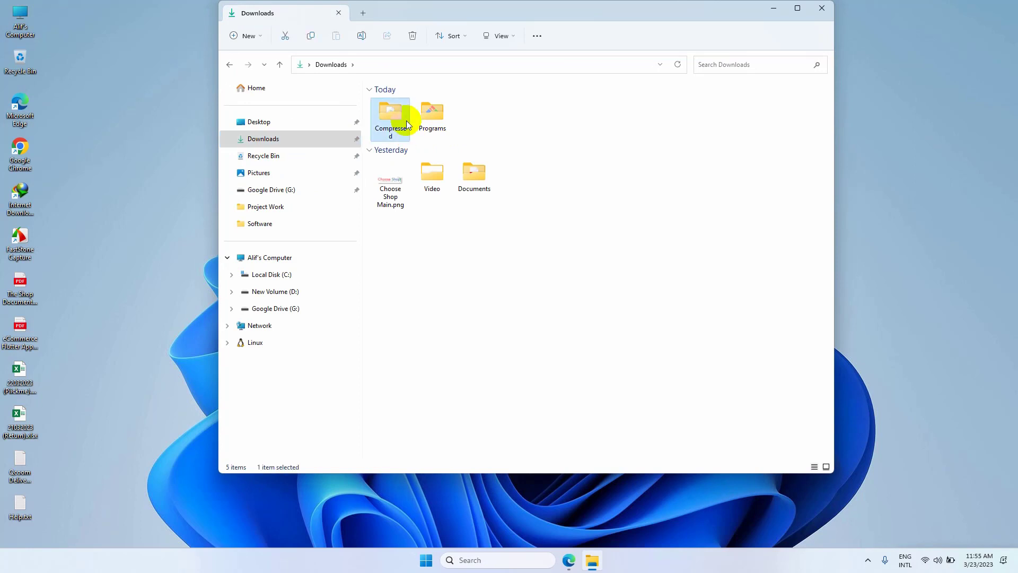
pyautogui.rightClick(419, 121)
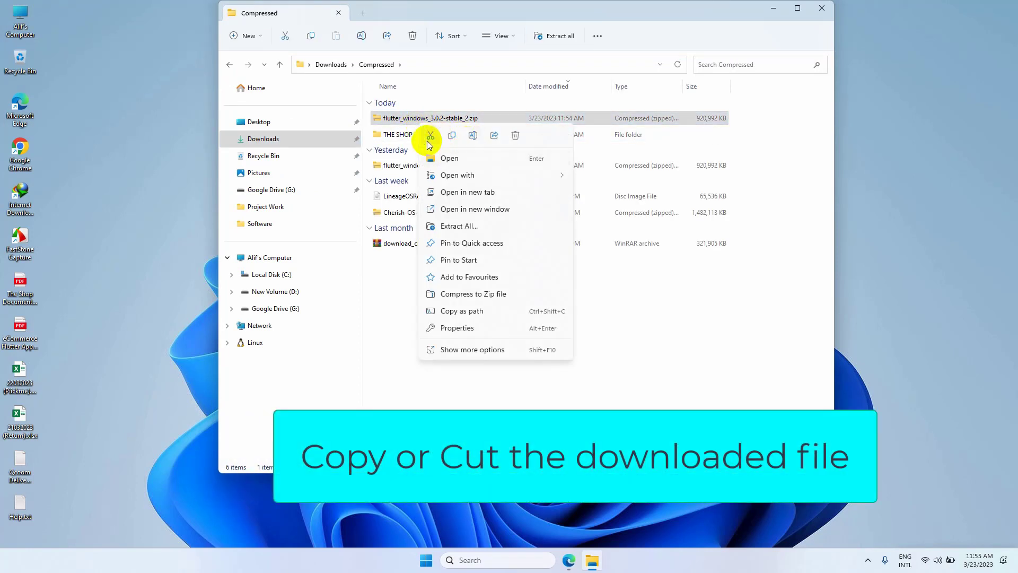
pyautogui.click(430, 137)
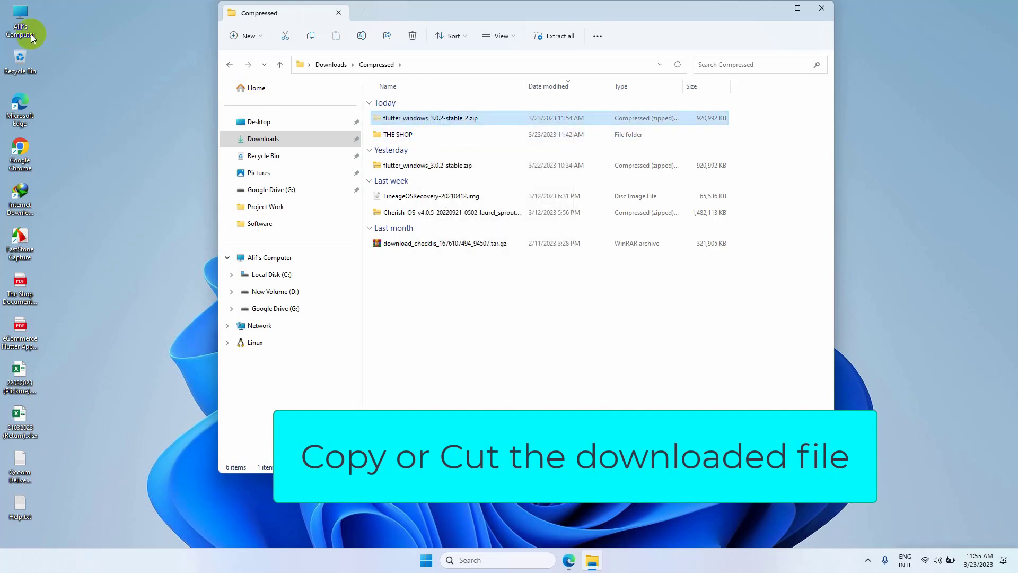
pyautogui.doubleClick(18, 24)
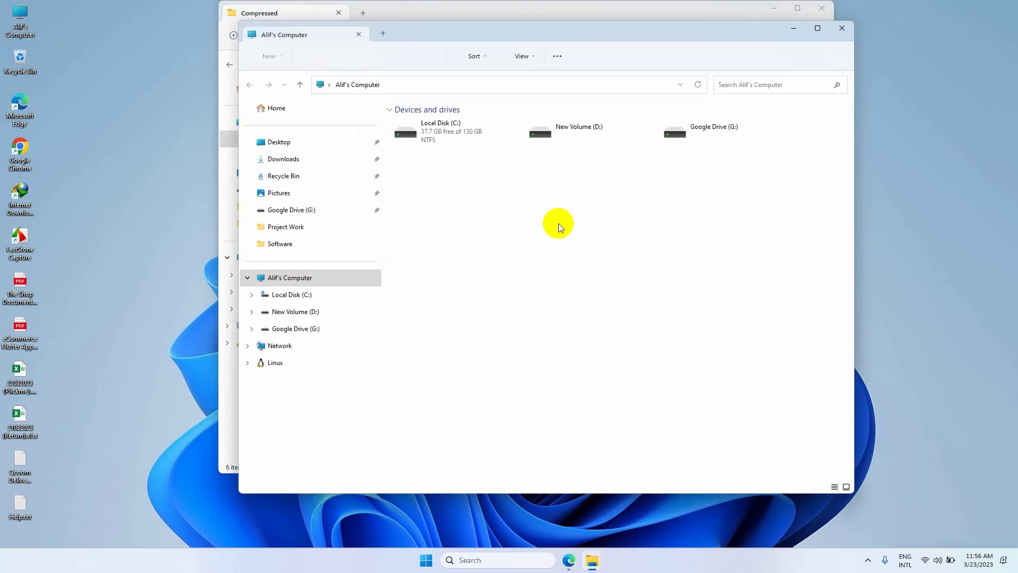
pyautogui.doubleClick(446, 142)
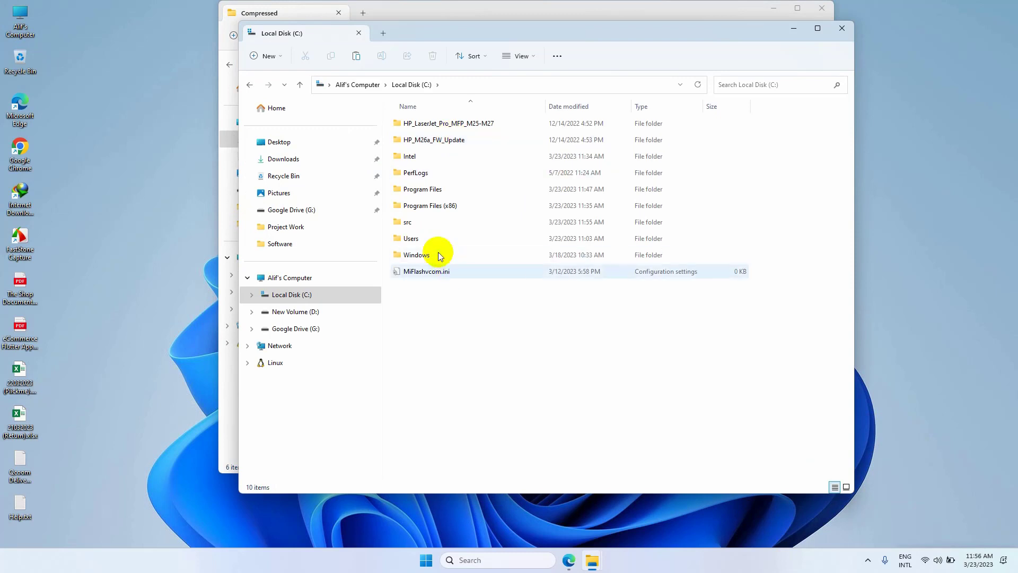
pyautogui.doubleClick(424, 222)
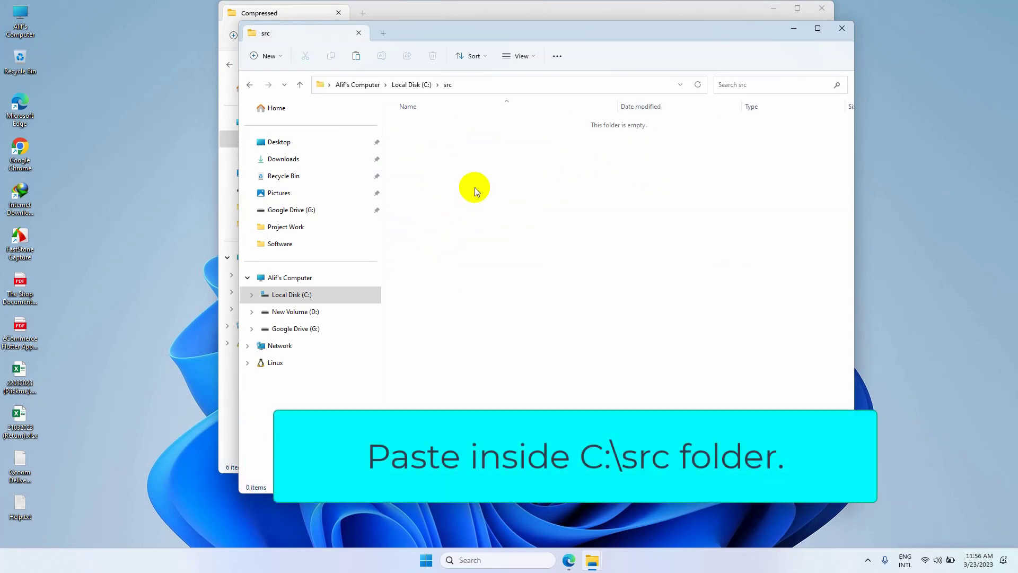
pyautogui.rightClick(475, 187)
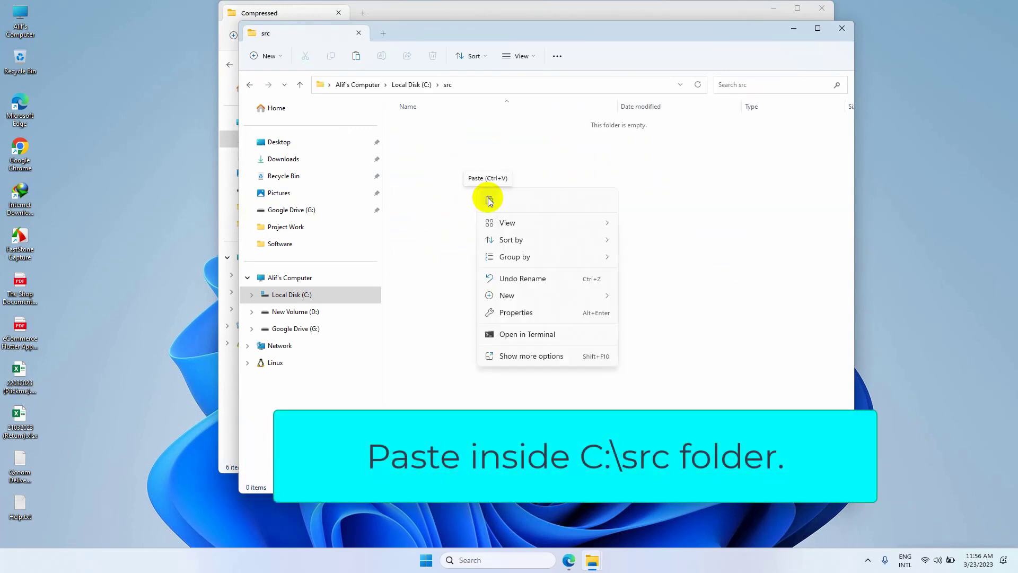
pyautogui.click(488, 199)
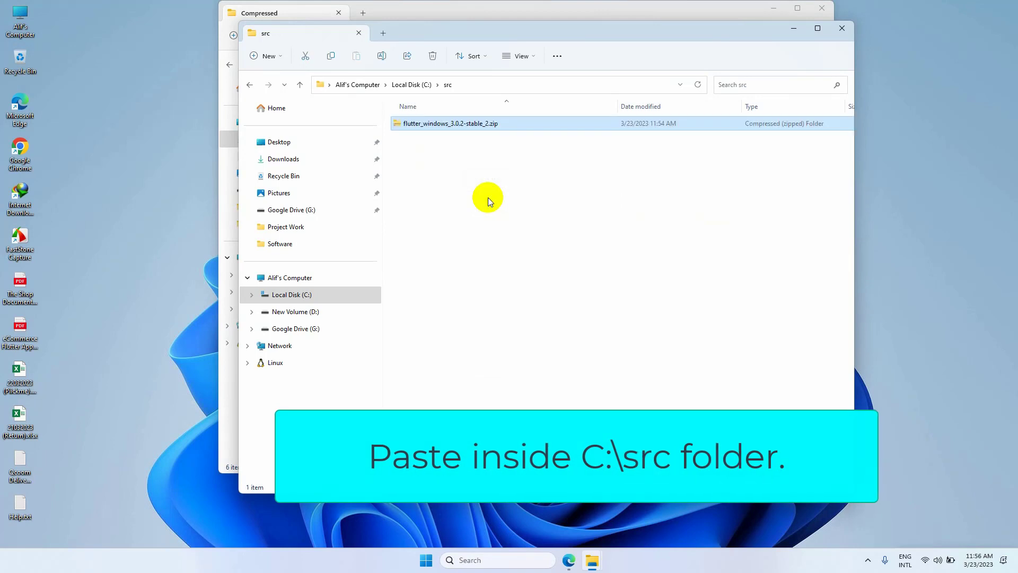
# - Extract flutter_windows_3.0.2-stable_2.zip directly into C:\src with WinRAR's Extract Here
pyautogui.click(468, 126)
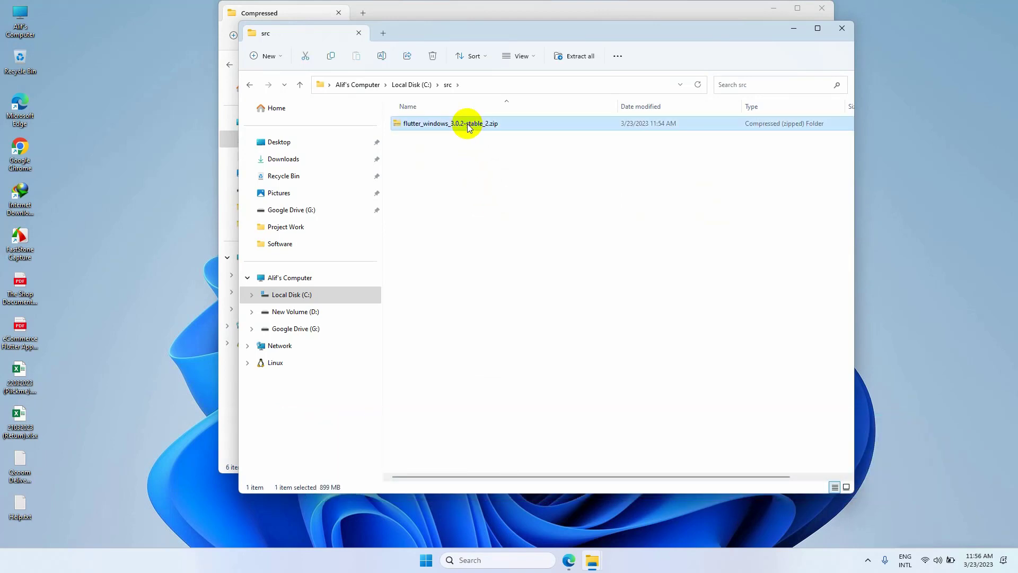
pyautogui.rightClick(469, 126)
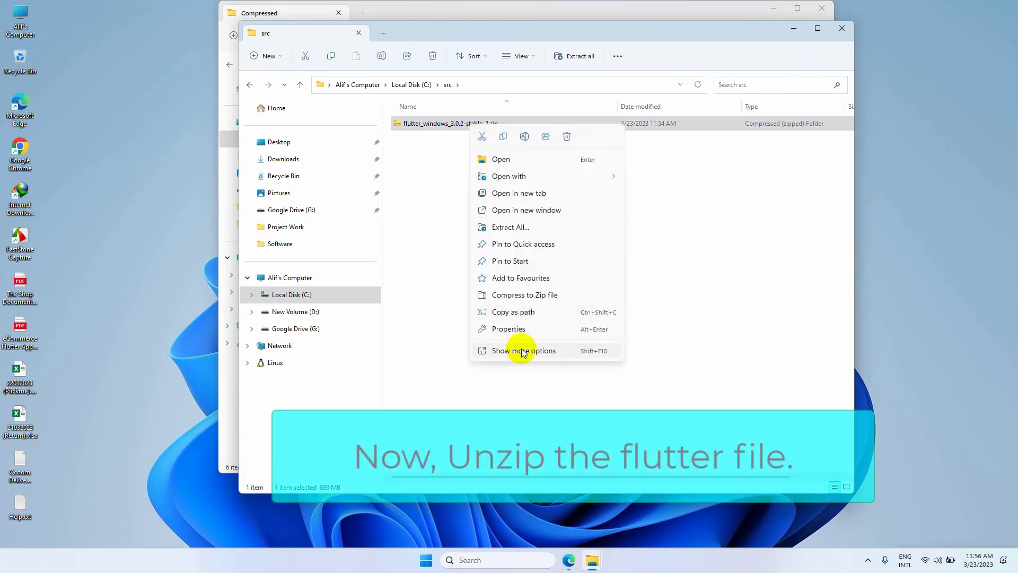
pyautogui.click(522, 350)
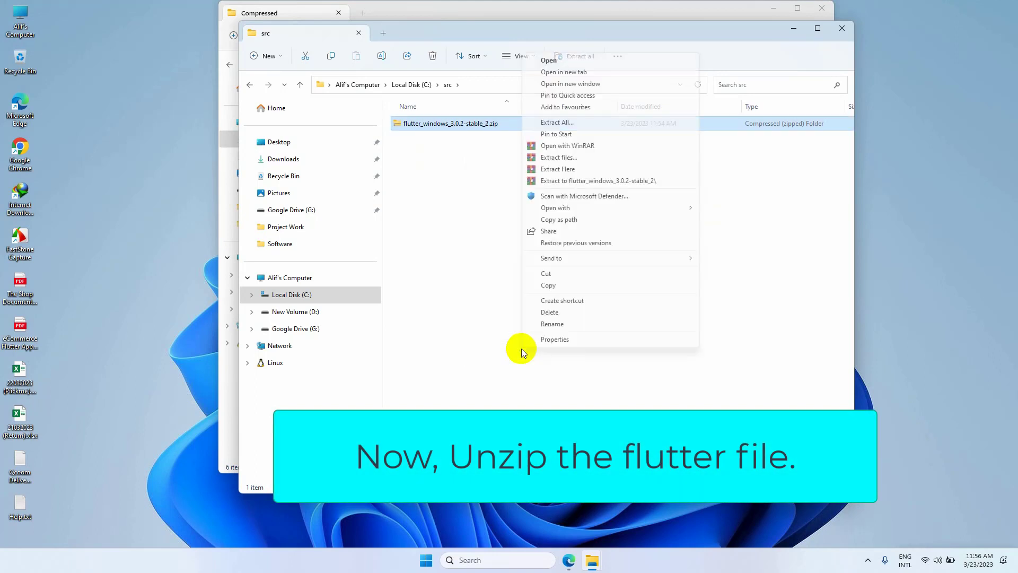
pyautogui.click(558, 170)
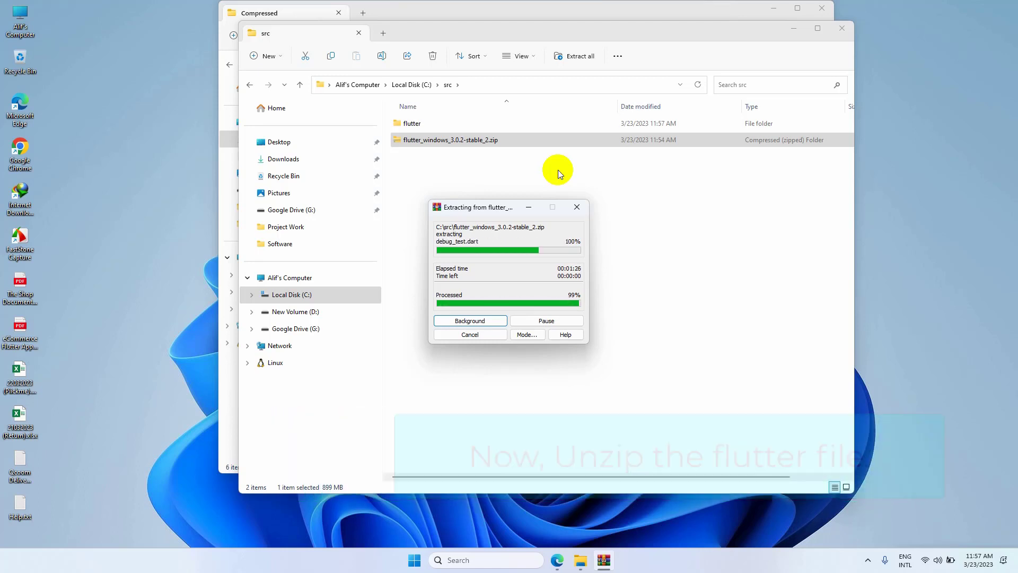
# - Delete the flutter_windows_3.0.2-stable_2.zip archive from C:\src and close both File Explorer windows
pyautogui.rightClick(466, 141)
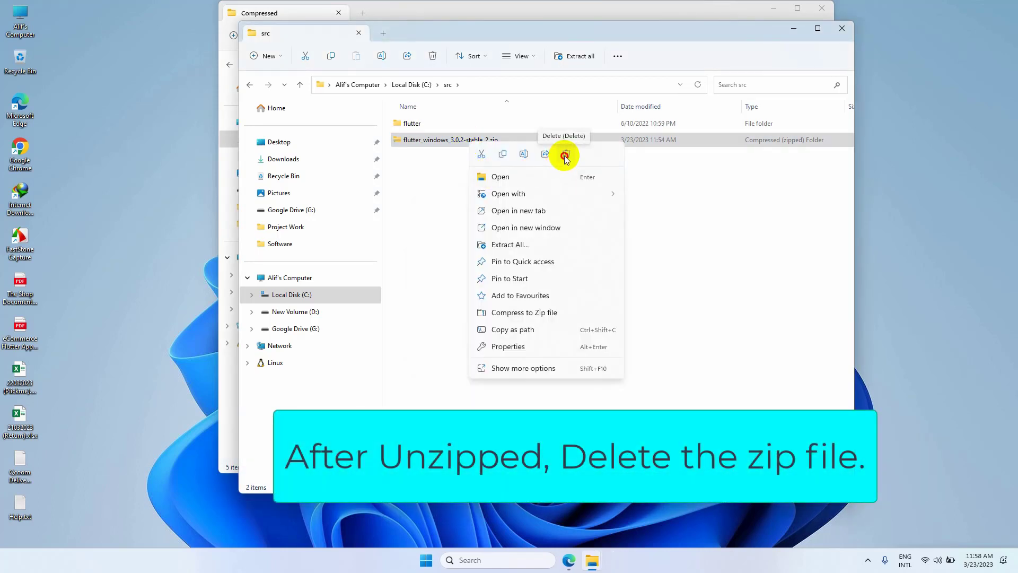
pyautogui.click(566, 156)
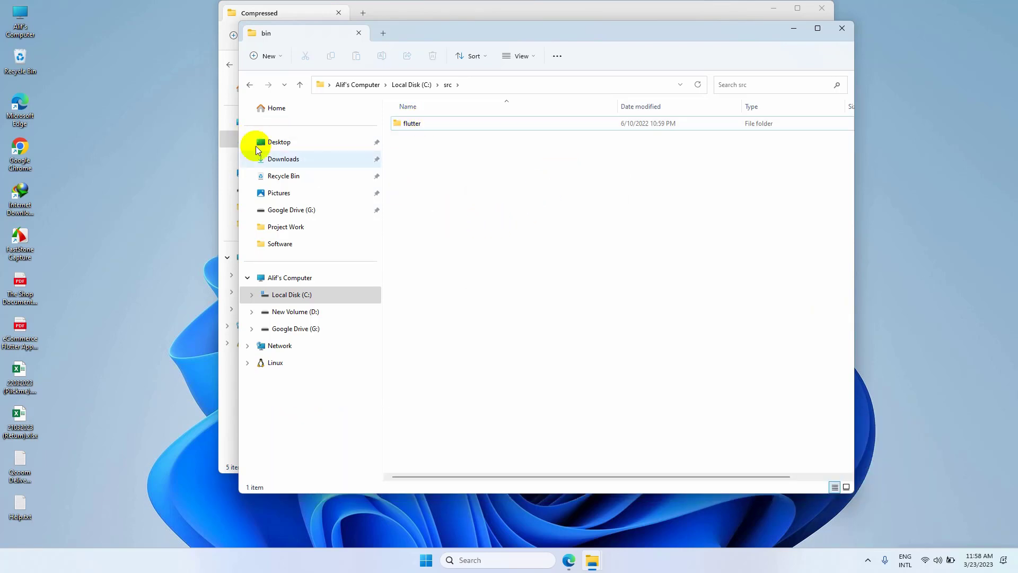
pyautogui.click(842, 29)
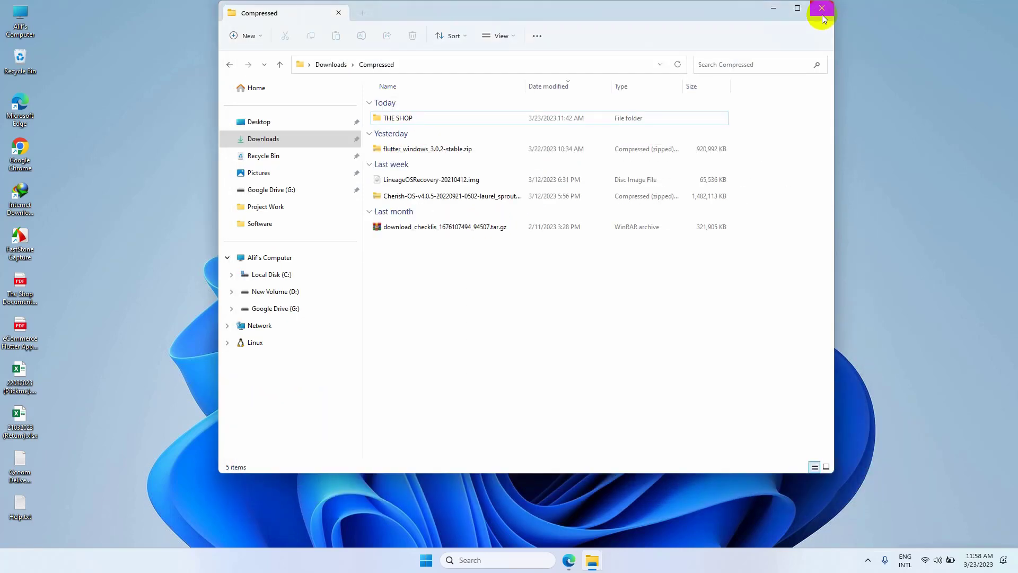
pyautogui.click(822, 8)
pyautogui.rightClick(327, 87)
pyautogui.click(367, 139)
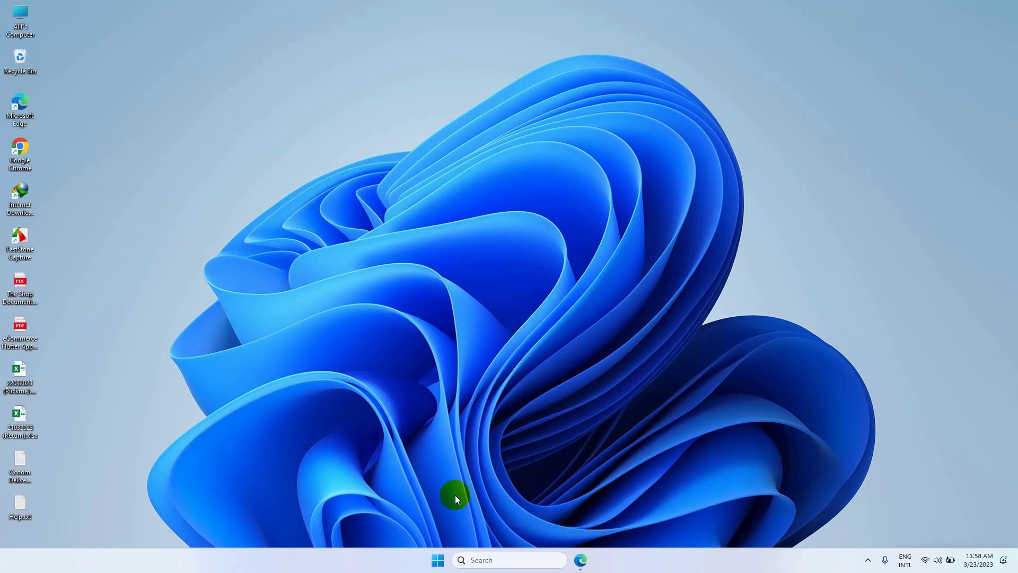
# - Test the flutter command in a Command Prompt run as administrator, and close the console
pyautogui.click(482, 564)
pyautogui.write('command')
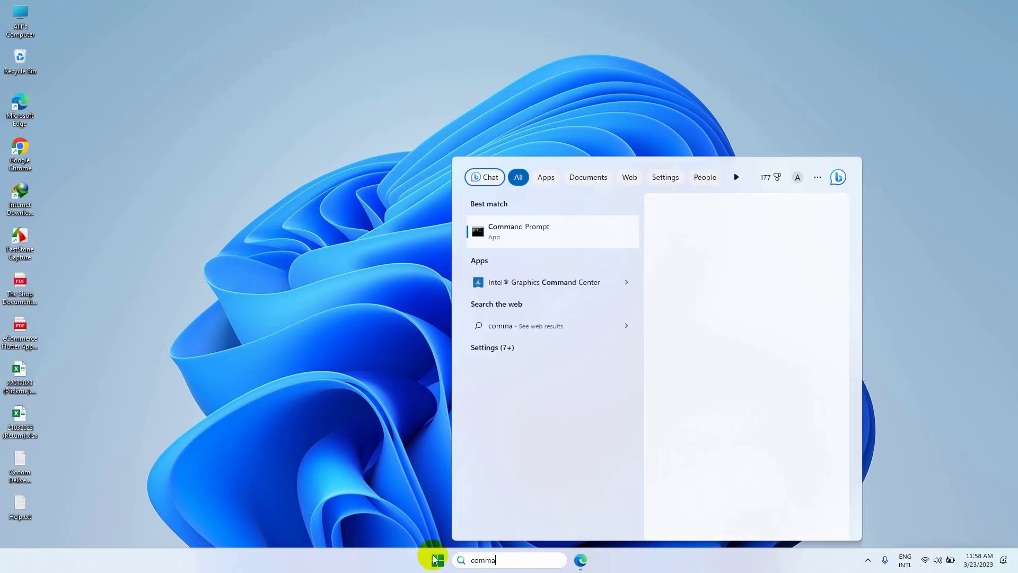
pyautogui.rightClick(559, 241)
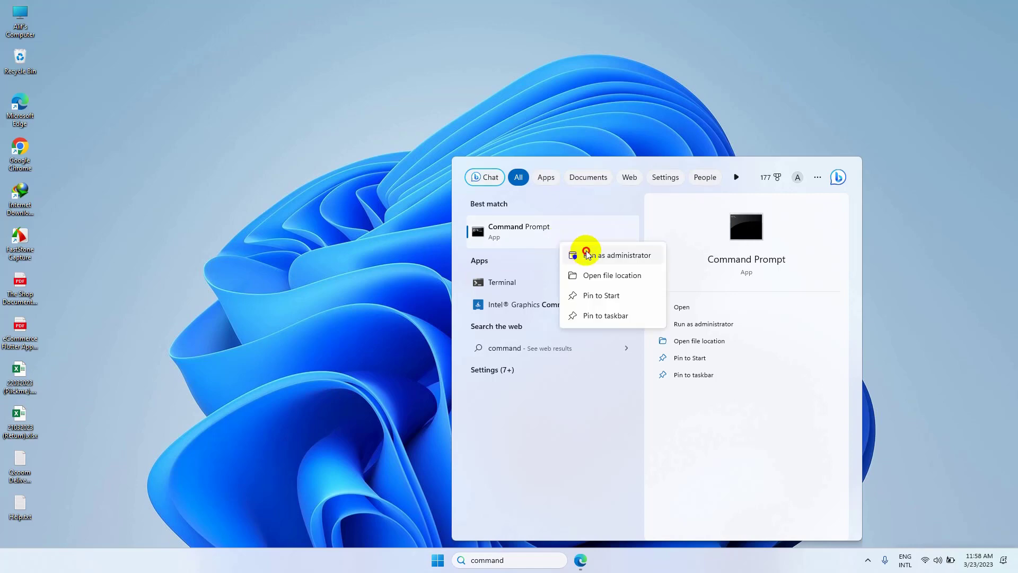
pyautogui.click(583, 251)
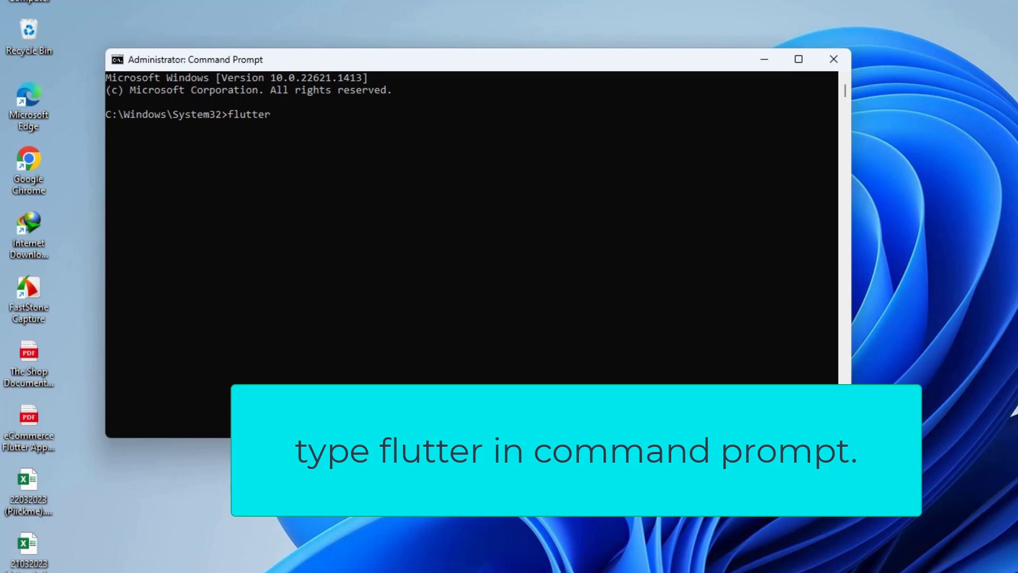
pyautogui.press('Return')
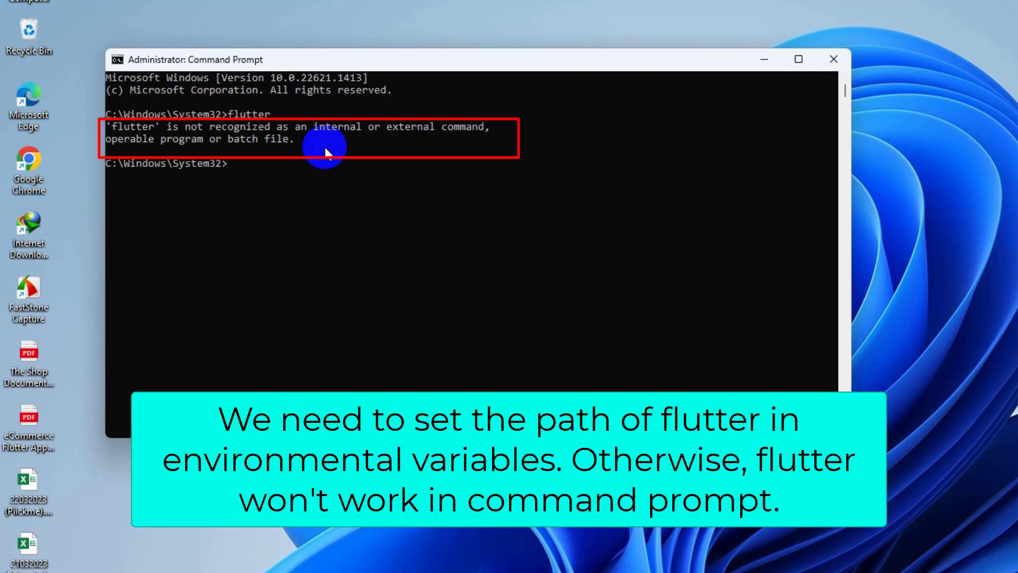
pyautogui.click(309, 197)
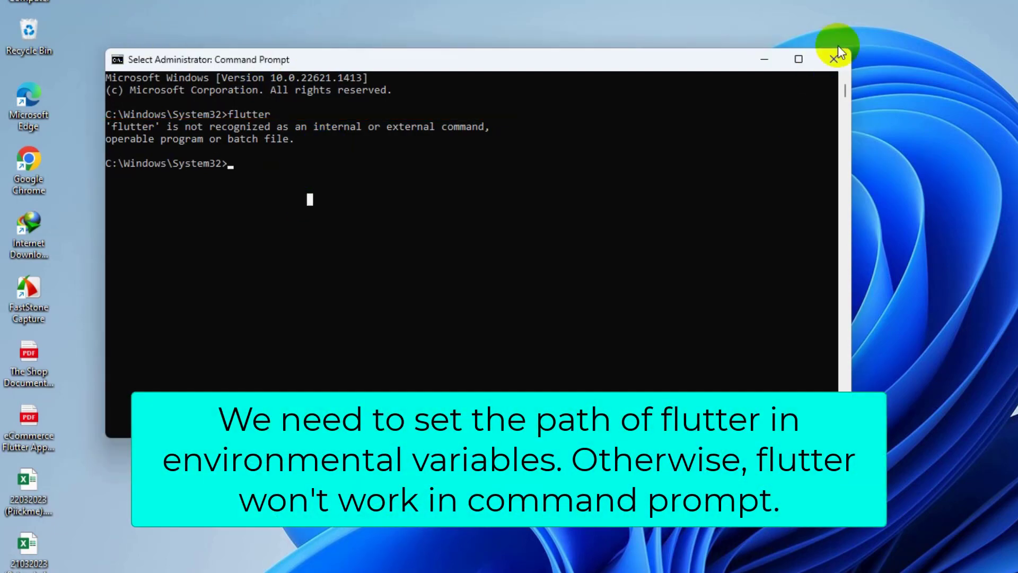
pyautogui.click(834, 59)
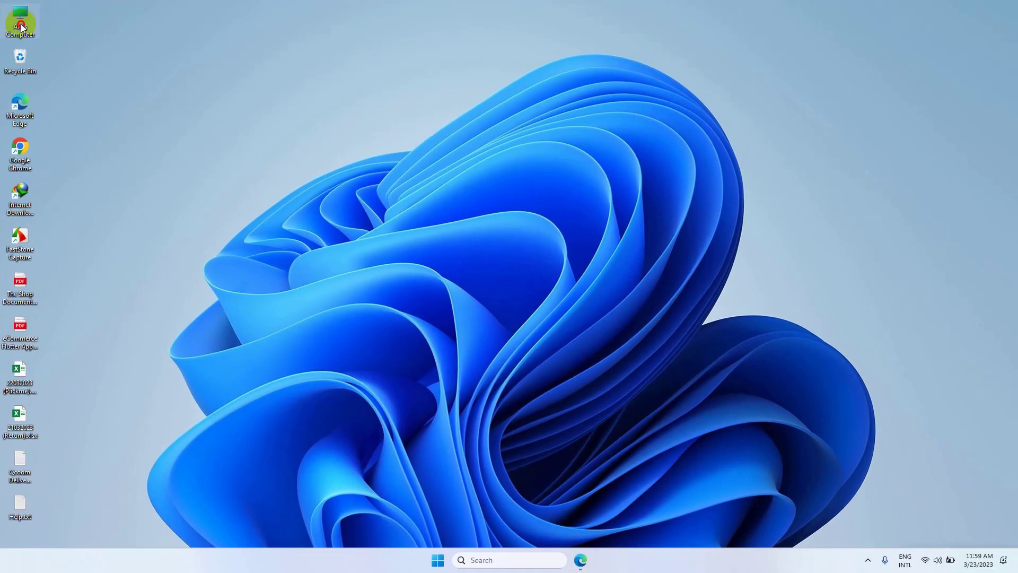
# - Browse to C:\src\flutter\bin in File Explorer and copy the folder's full path
pyautogui.doubleClick(20, 27)
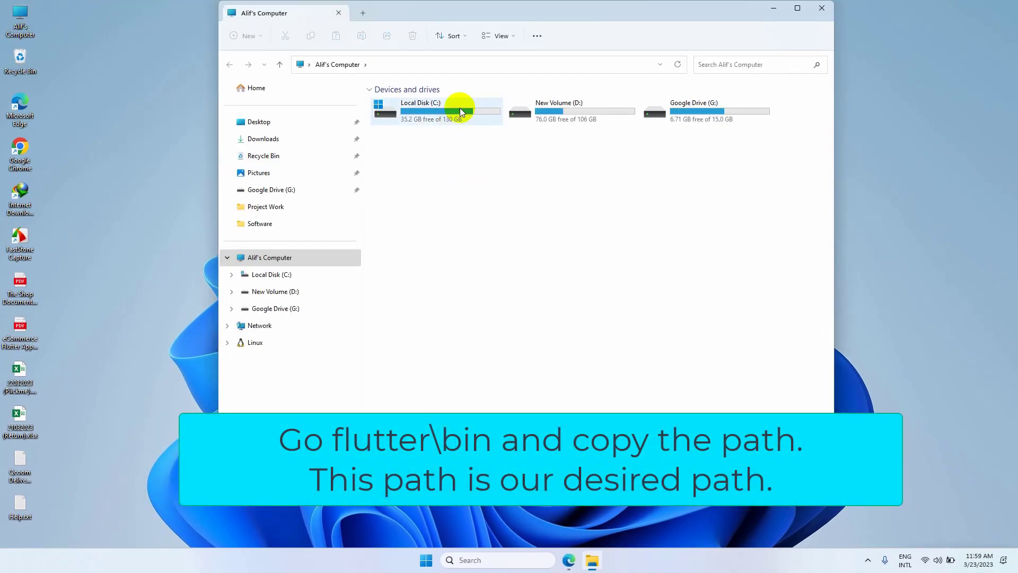
pyautogui.doubleClick(460, 108)
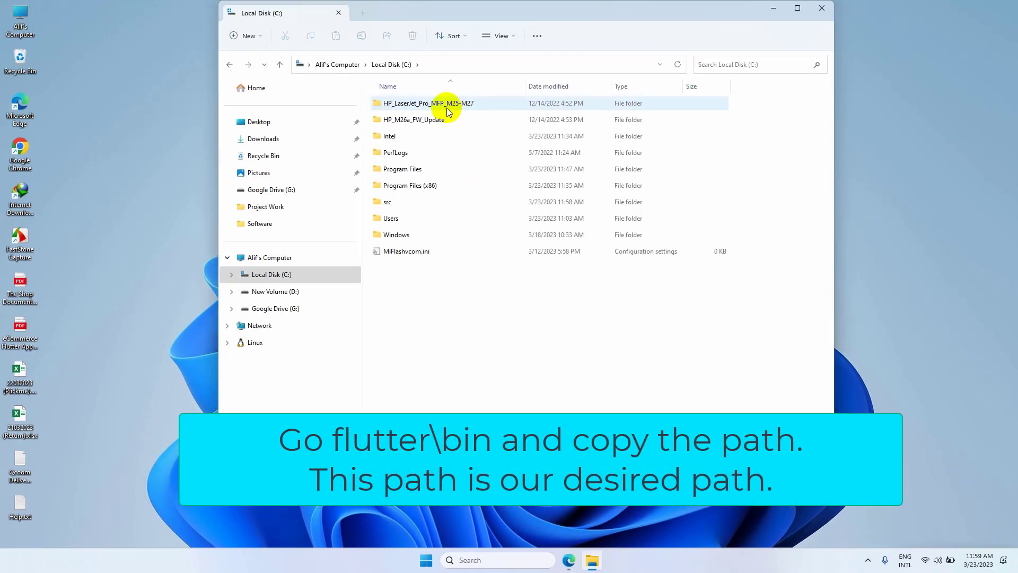
pyautogui.doubleClick(413, 203)
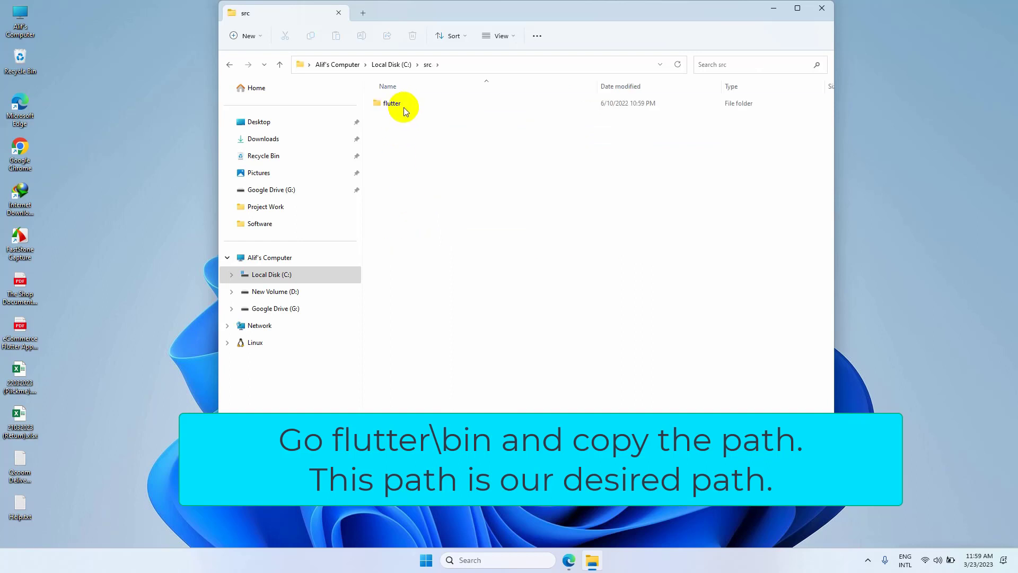
pyautogui.doubleClick(395, 104)
pyautogui.doubleClick(413, 168)
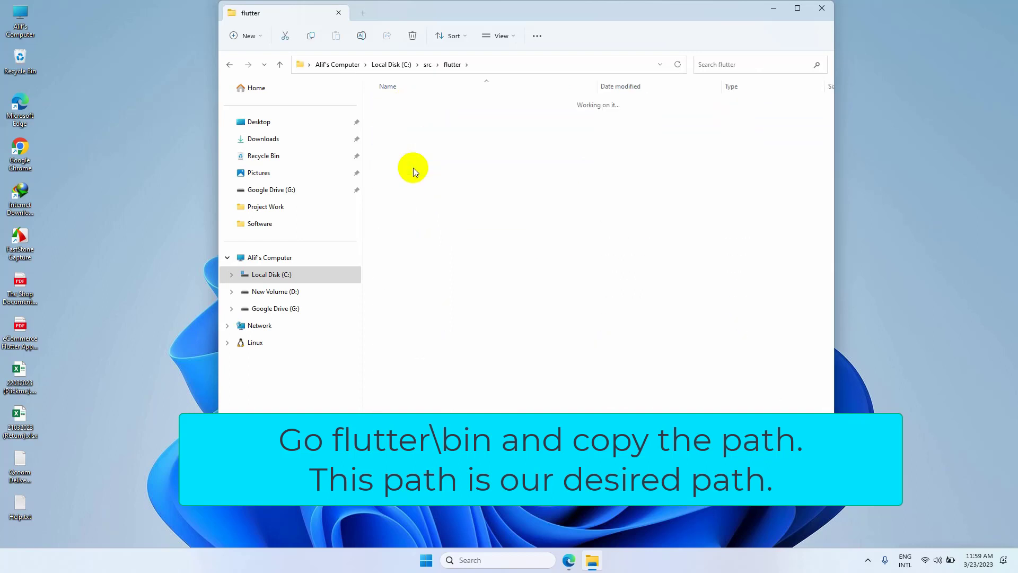
pyautogui.click(575, 65)
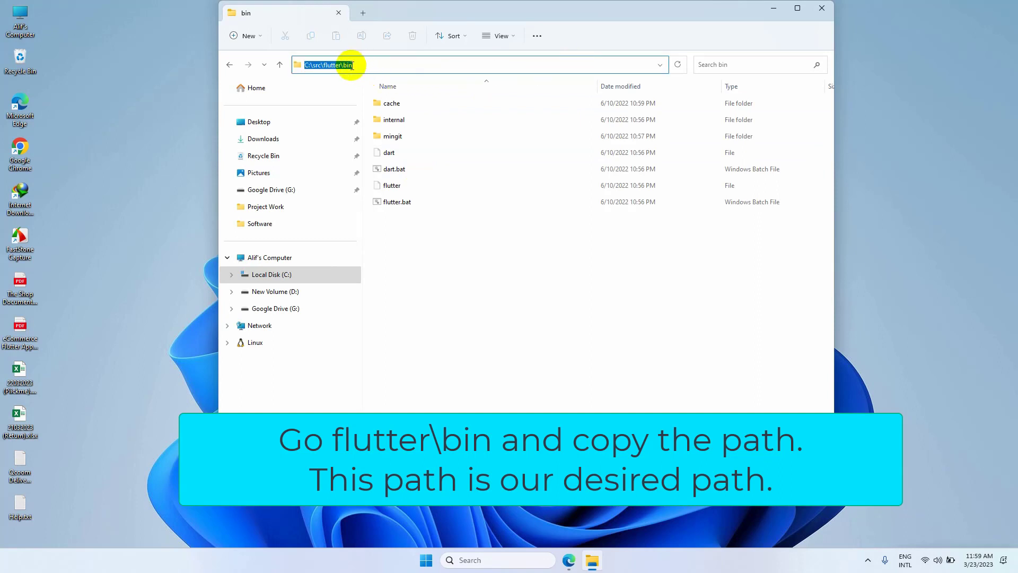
pyautogui.rightClick(349, 65)
pyautogui.click(379, 101)
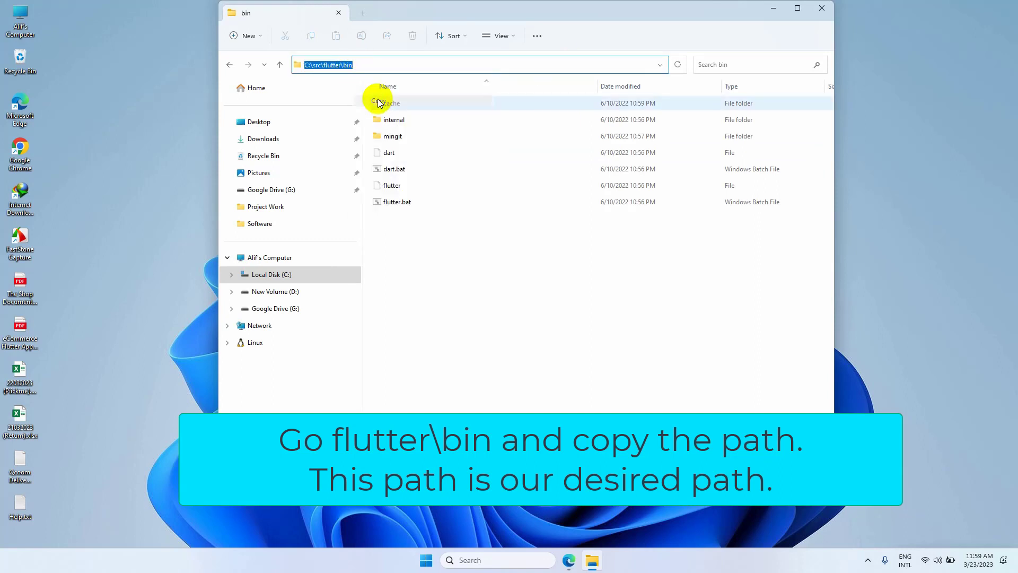
pyautogui.click(463, 243)
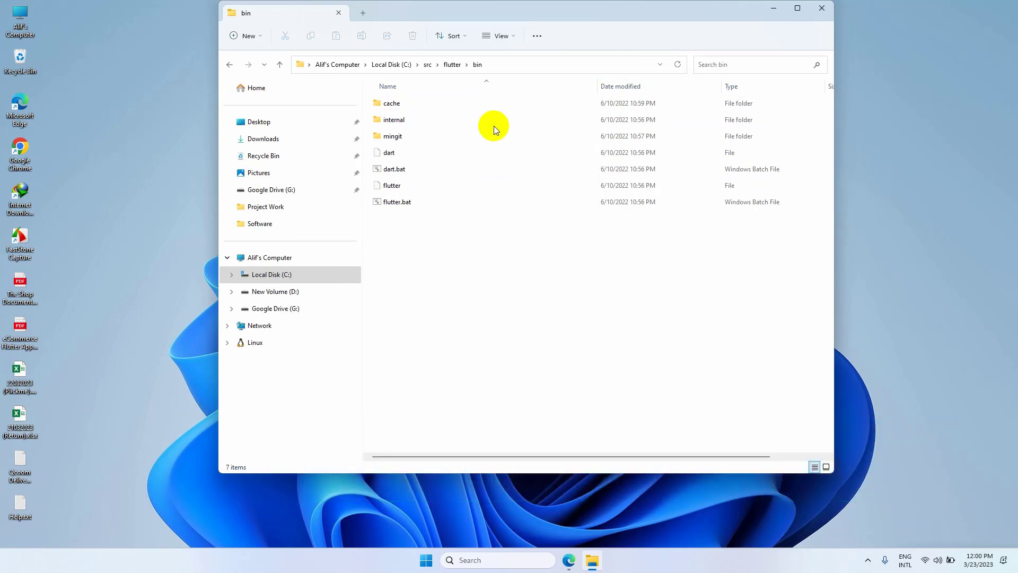
# - Open the Environment Variables dialog from the advanced system settings on the System About page in Settings
pyautogui.click(426, 560)
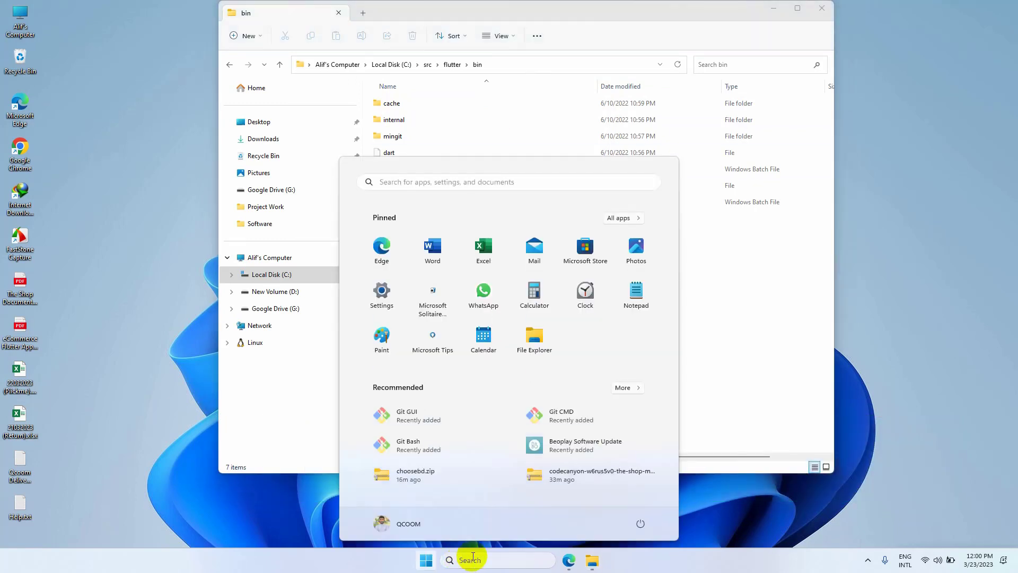
pyautogui.click(384, 294)
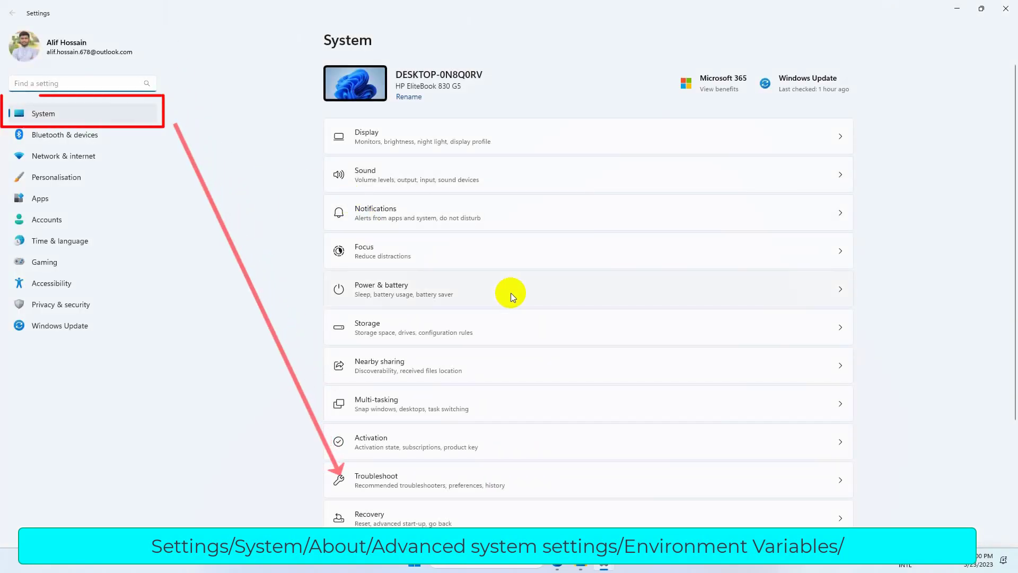
pyautogui.scroll(-3, 477, 371)
pyautogui.click(401, 512)
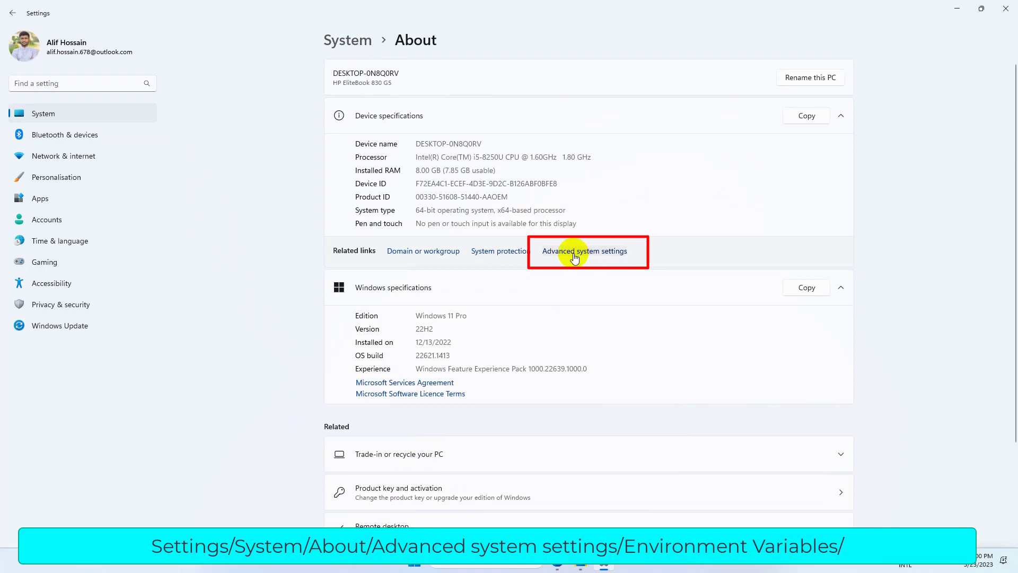
pyautogui.click(566, 254)
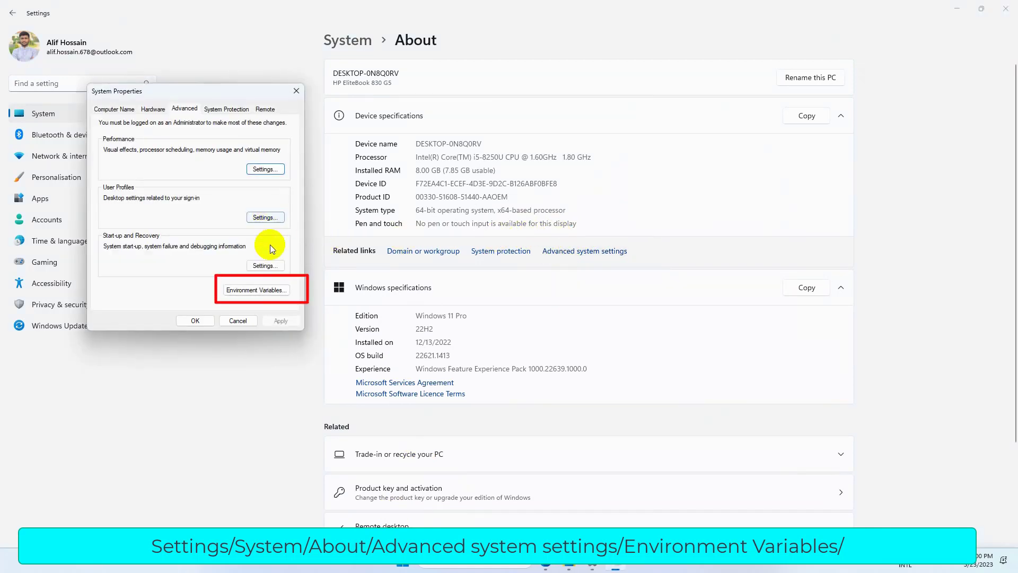
pyautogui.click(237, 294)
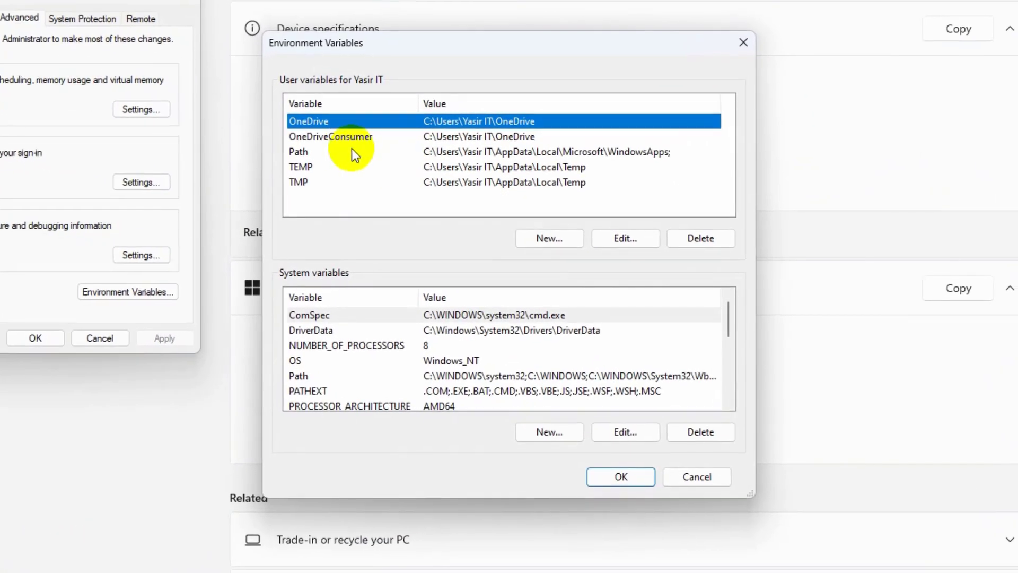
# - Add C:\src\flutter\bin as a new entry in the user Path variable and confirm the edit
pyautogui.click(370, 197)
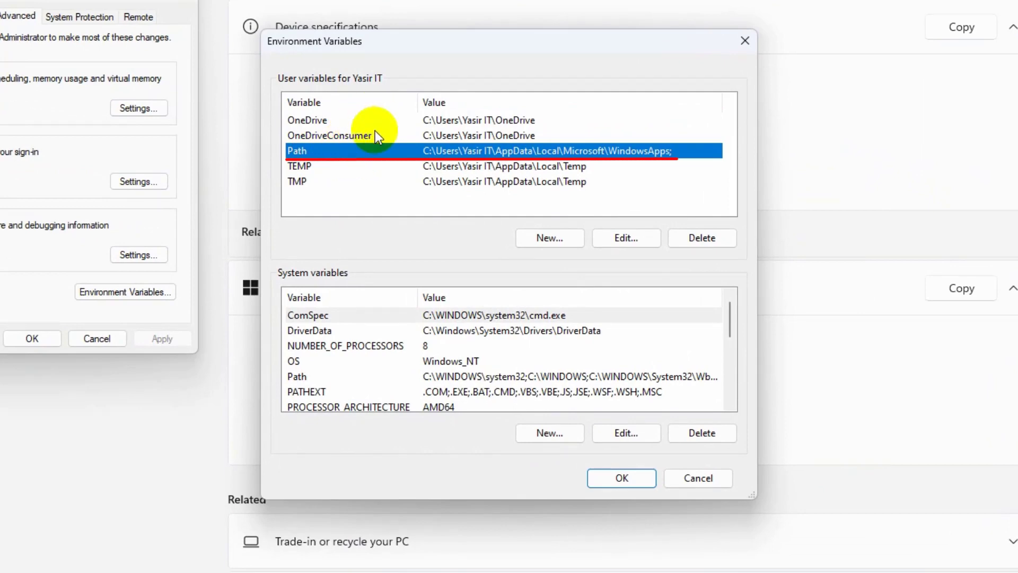
pyautogui.doubleClick(341, 153)
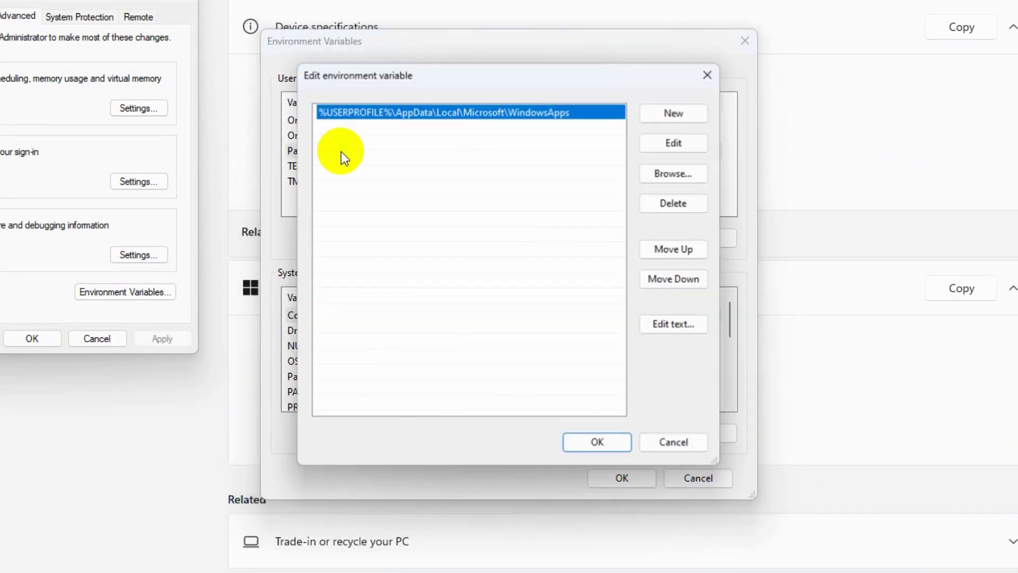
pyautogui.doubleClick(324, 130)
pyautogui.rightClick(324, 128)
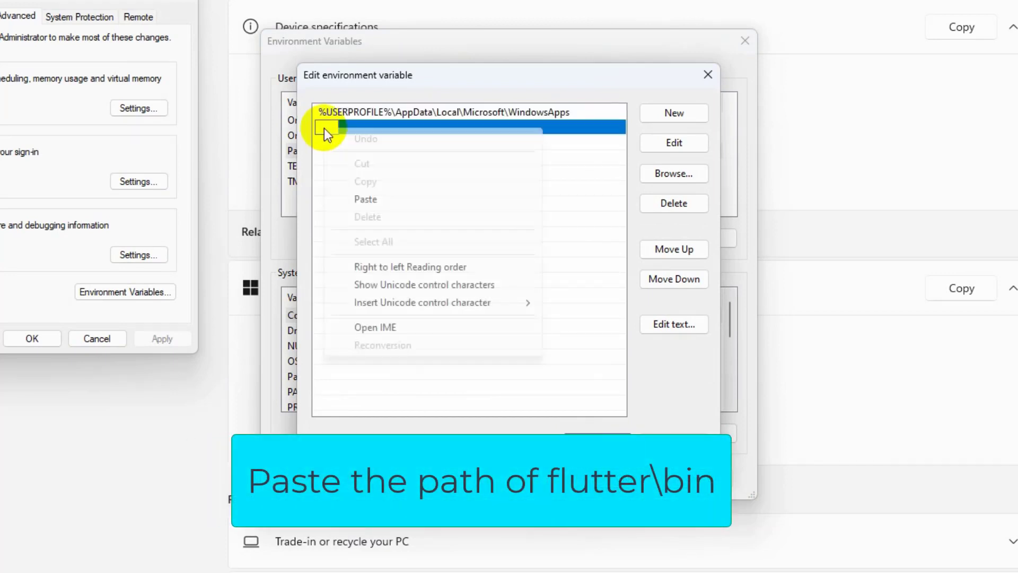
pyautogui.click(378, 202)
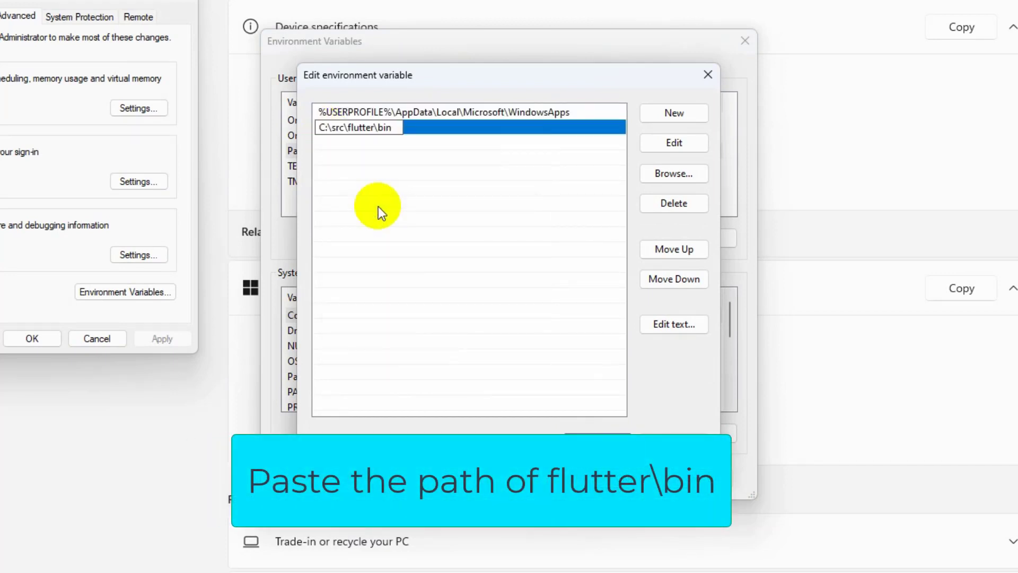
pyautogui.click(601, 442)
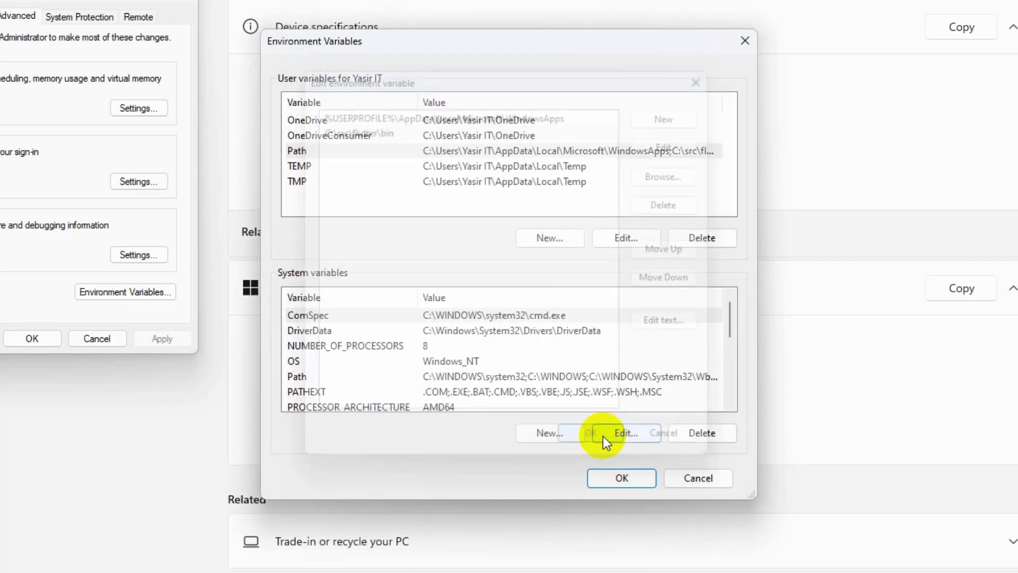
# - Accept the Environment Variables and System Properties dialogs, and close the bin folder and Settings windows
pyautogui.click(622, 478)
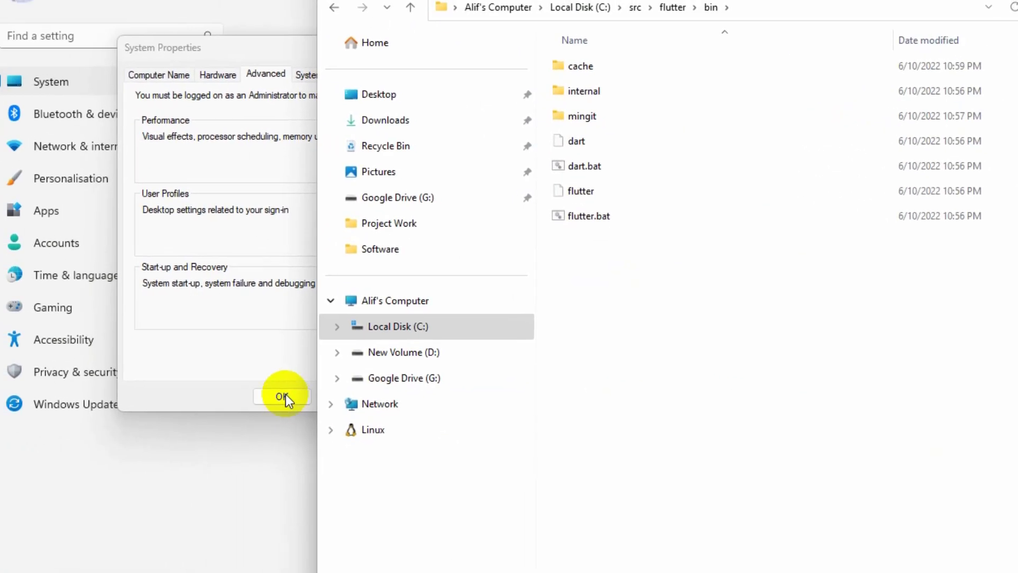
pyautogui.click(32, 338)
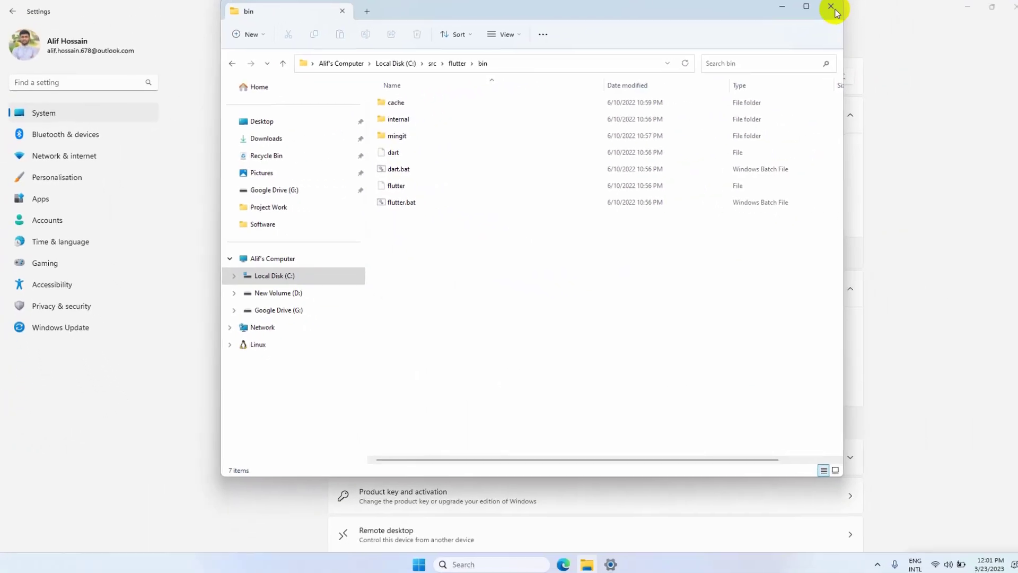
pyautogui.click(830, 9)
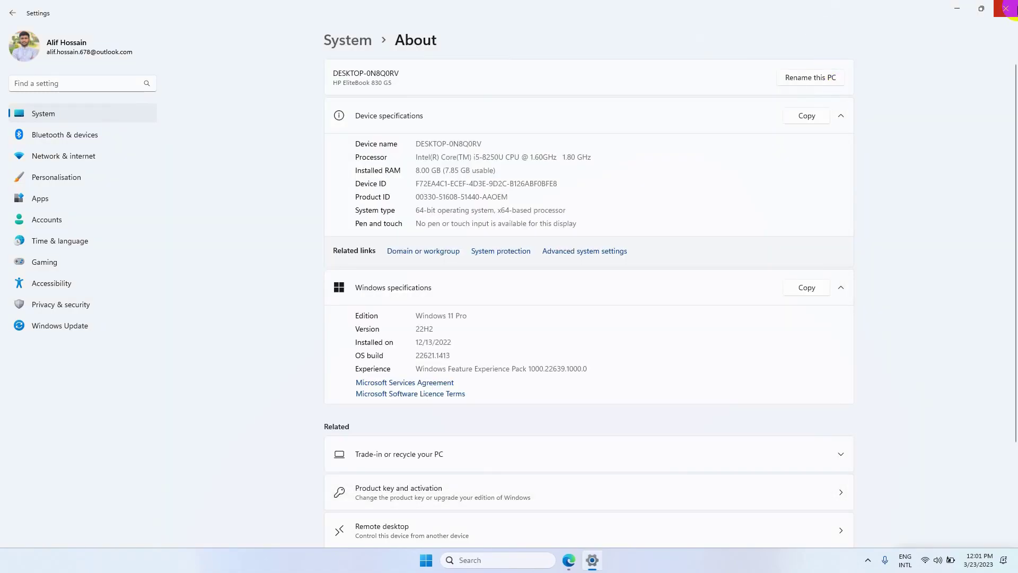
pyautogui.click(1006, 9)
# - Open Command Prompt as administrator and run the flutter command
pyautogui.click(492, 562)
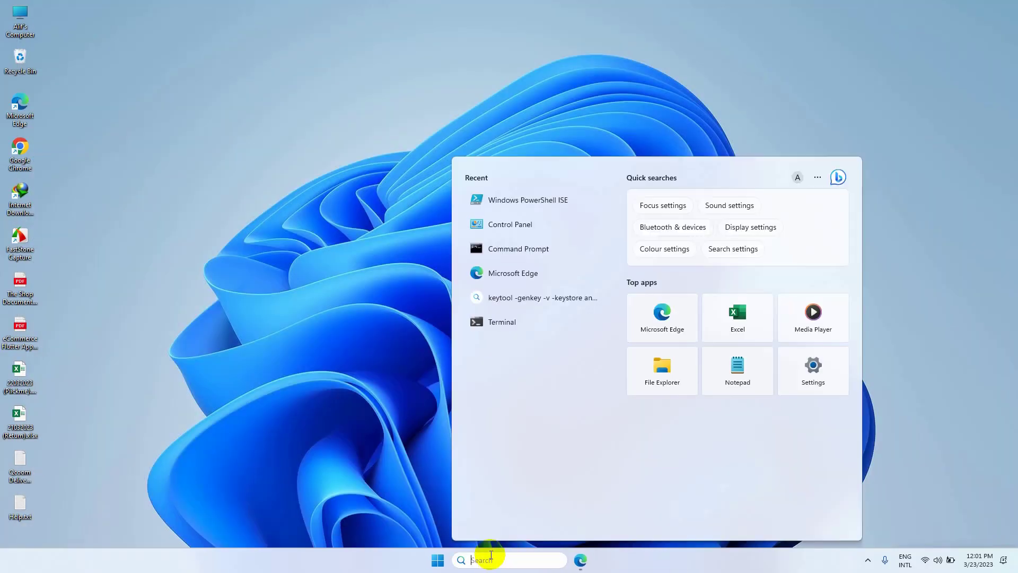
pyautogui.write('command')
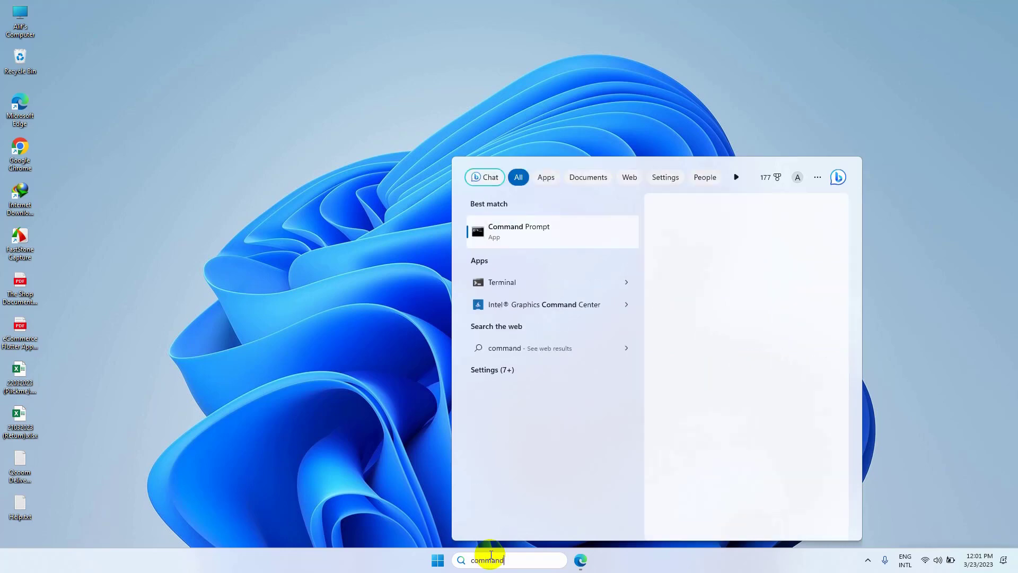
pyautogui.press('Return')
pyautogui.rightClick(536, 260)
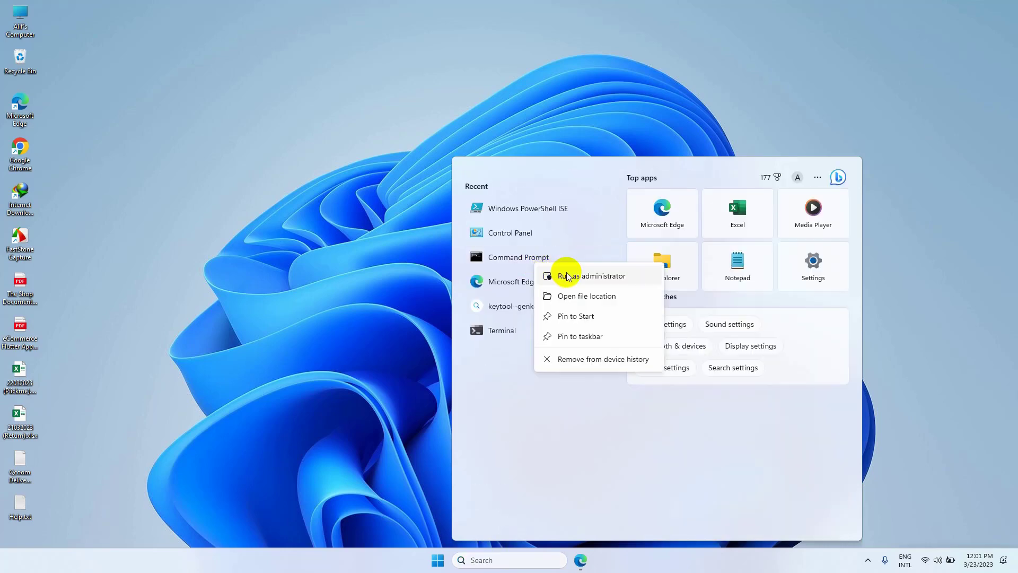
pyautogui.click(564, 268)
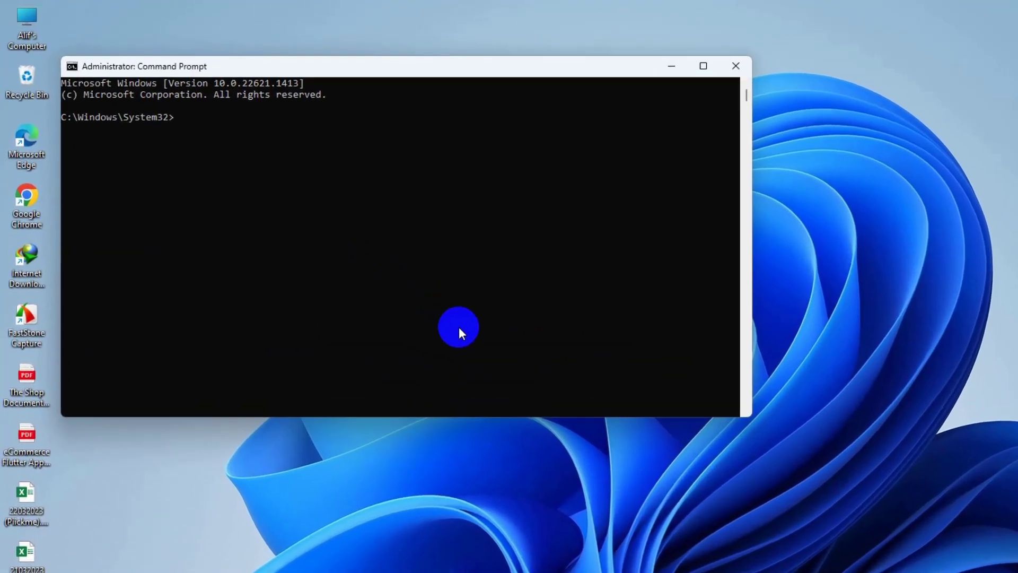
pyautogui.write('flutter')
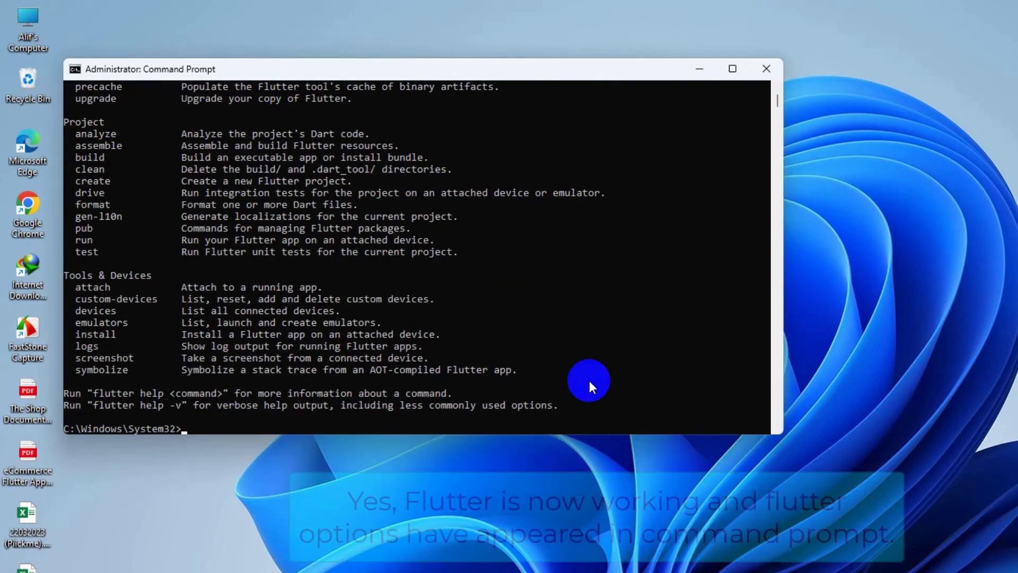
# - Make the Command Prompt window taller and run flutter doctor to check the installation for issues
pyautogui.moveTo(539, 433); pyautogui.dragTo(559, 569)
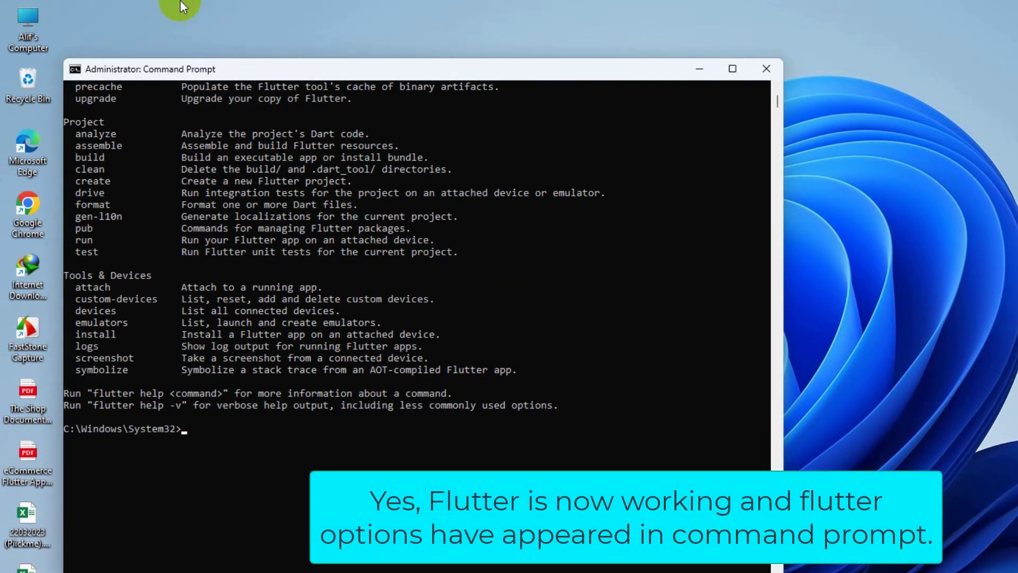
pyautogui.moveTo(59, 60); pyautogui.dragTo(60, 60)
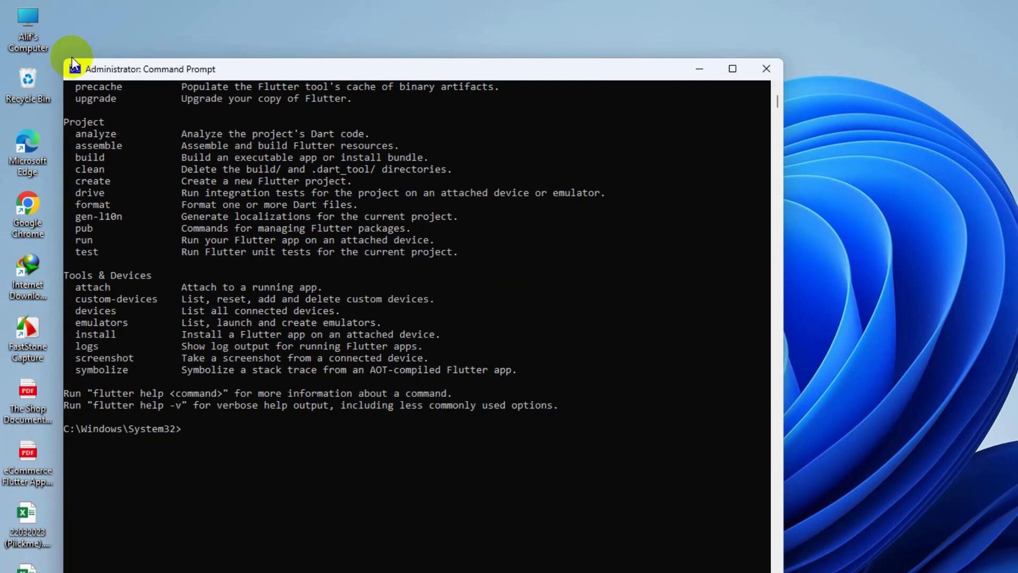
pyautogui.click(211, 447)
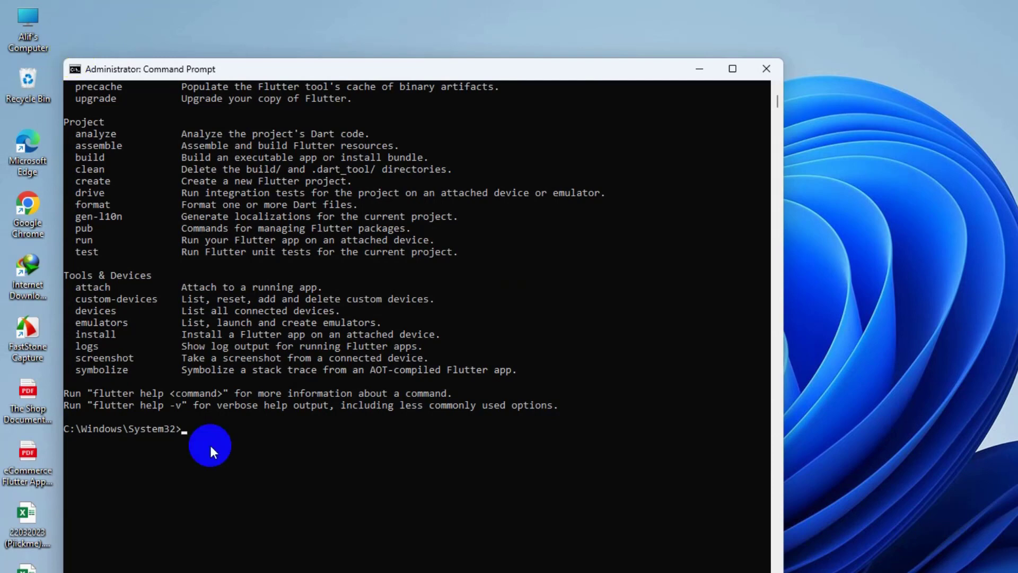
pyautogui.write('flu')
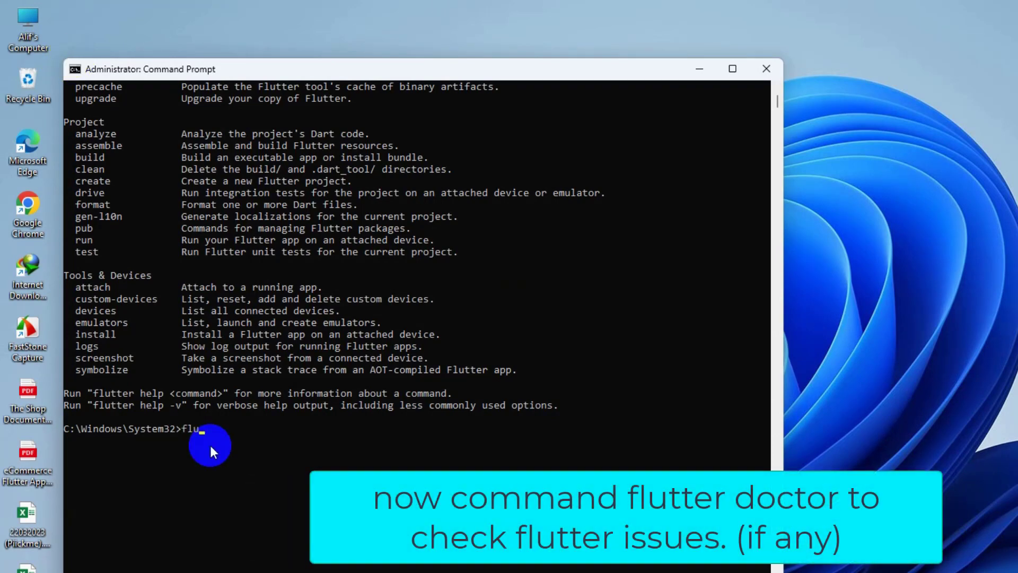
pyautogui.write('tter doctor')
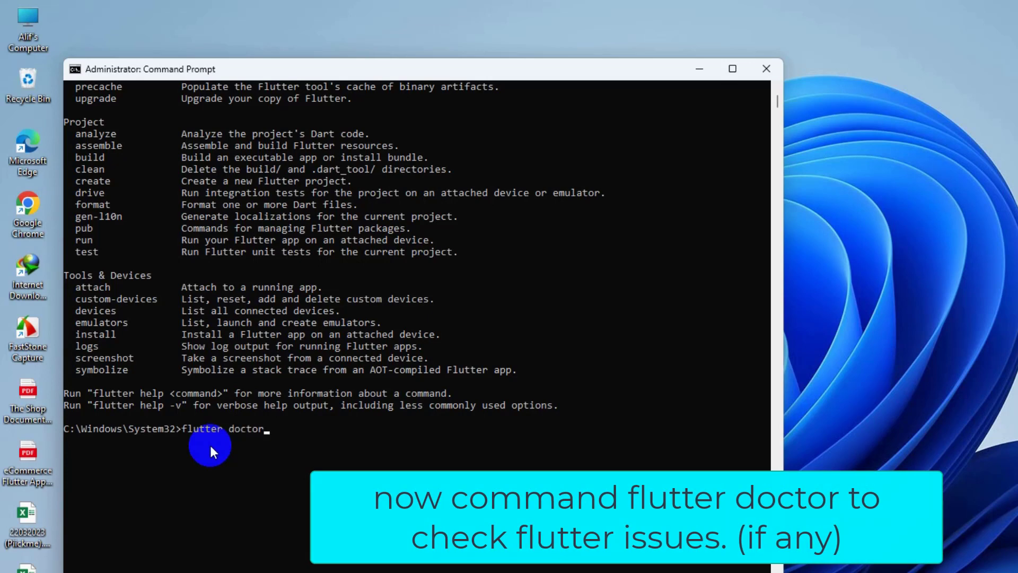
pyautogui.press('Return')
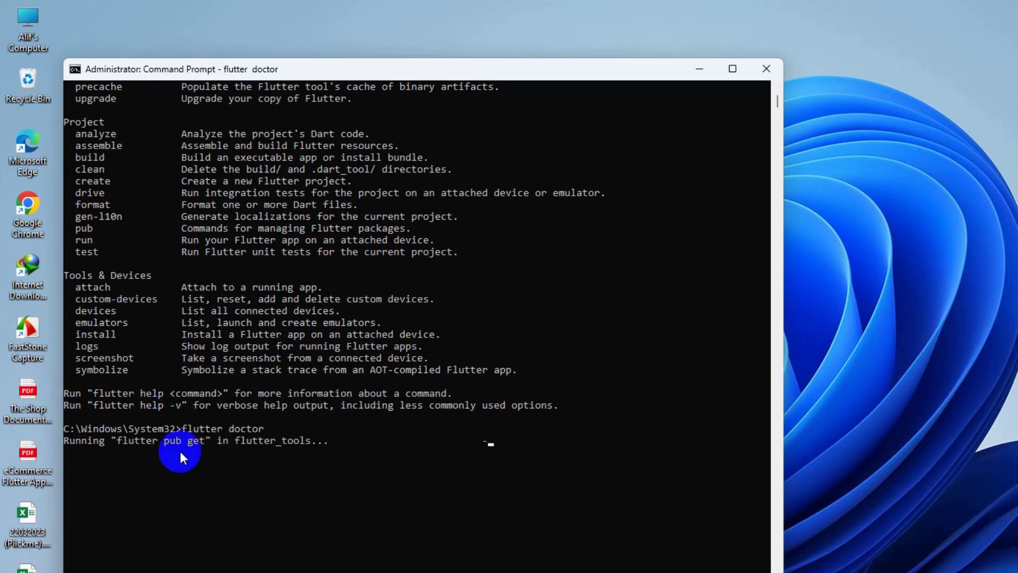
# - Move the Command Prompt window and enlarge its width and height to fit the flutter doctor output
pyautogui.moveTo(637, 74); pyautogui.dragTo(802, 65)
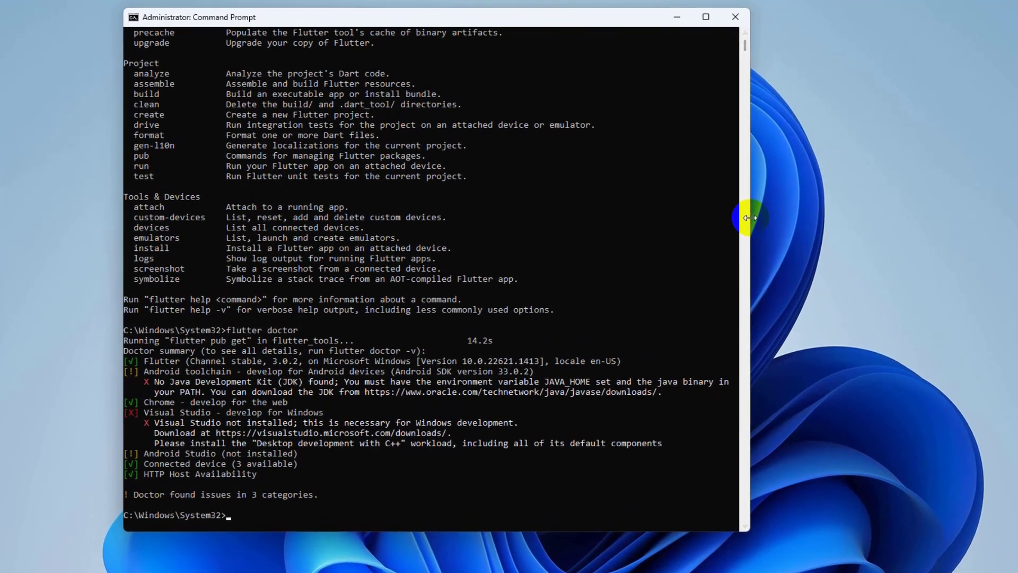
pyautogui.moveTo(725, 218); pyautogui.dragTo(782, 214)
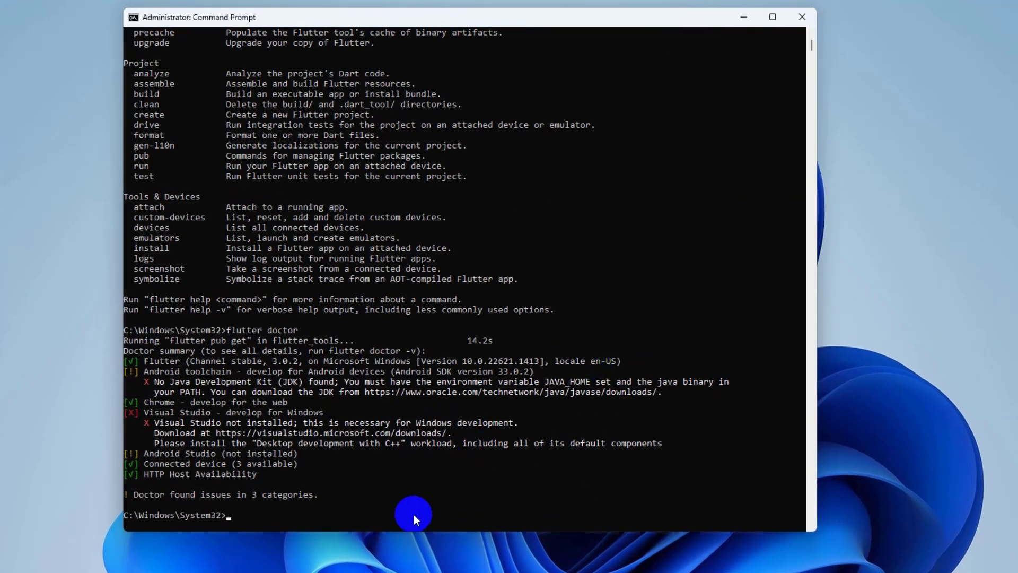
pyautogui.moveTo(400, 528); pyautogui.dragTo(405, 571)
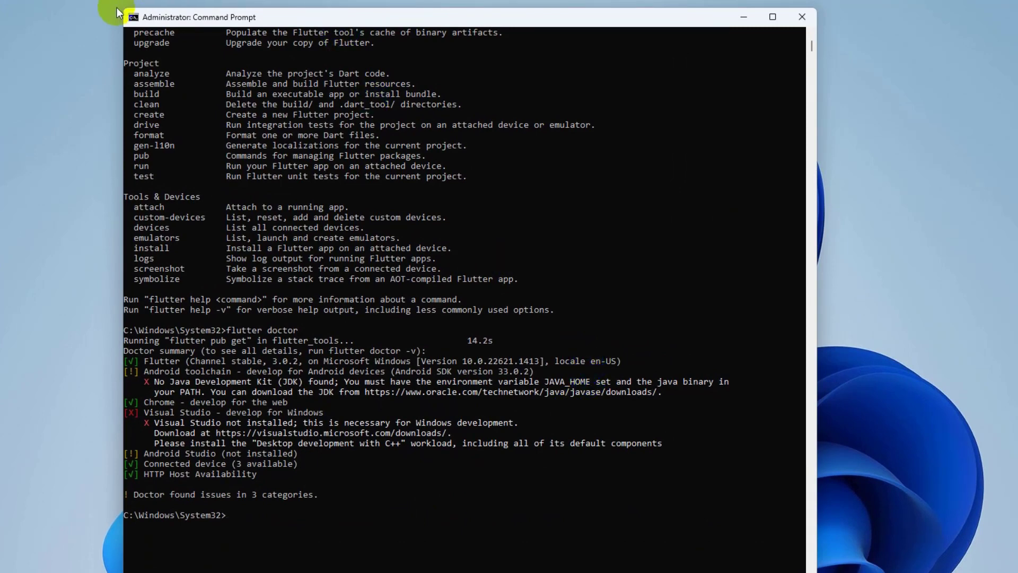
# - Capture the Command Prompt area and underline the Android toolchain, Visual Studio and Android Studio issues in red, then discard the capture
pyautogui.click(54, 7)
pyautogui.press('Print')
pyautogui.moveTo(90, 1)
pyautogui.mouseDown()
pyautogui.moveTo(288, 162)
pyautogui.moveTo(861, 572)
pyautogui.moveTo(902, 572)
pyautogui.mouseUp()
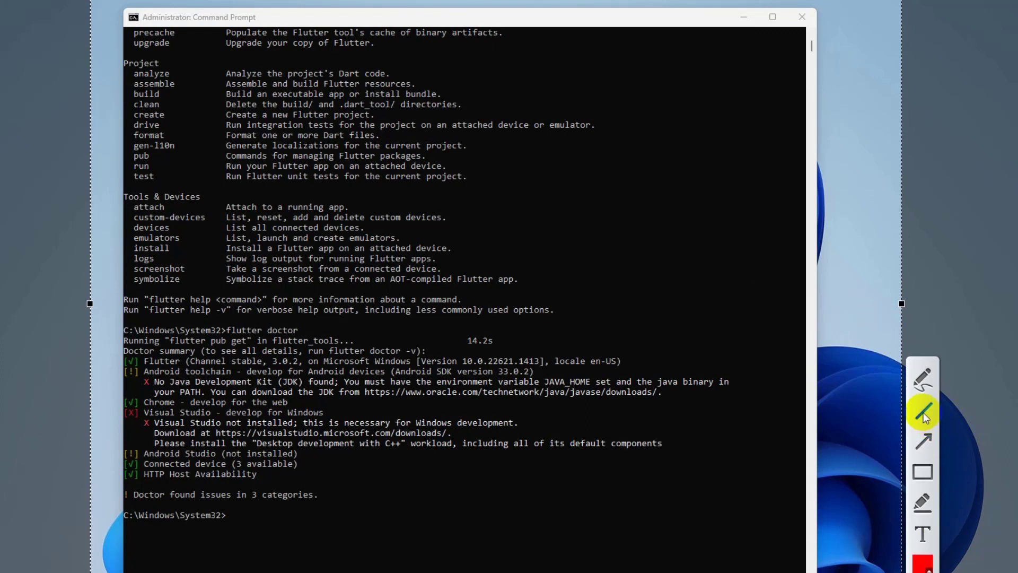
pyautogui.click(131, 386)
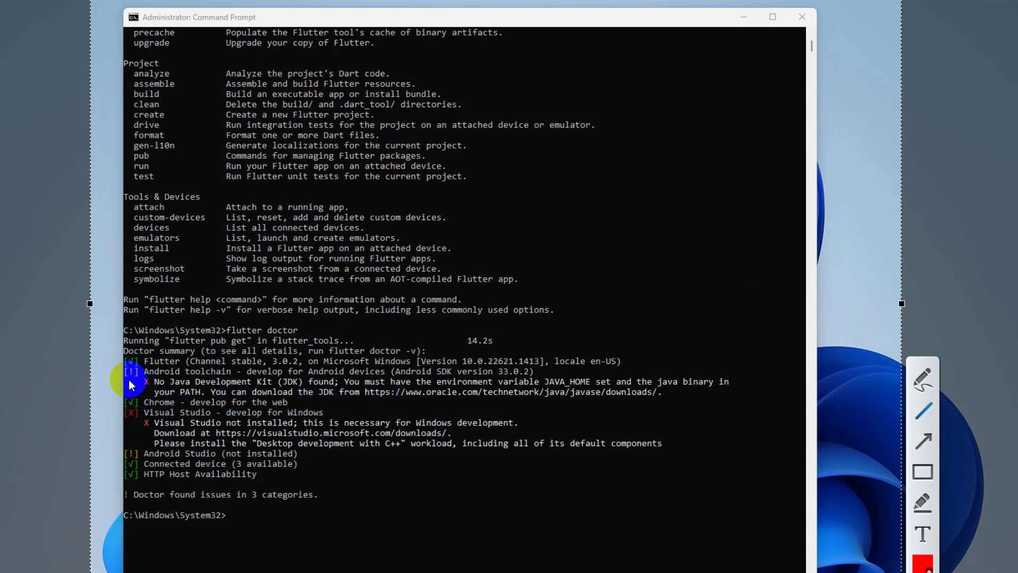
pyautogui.moveTo(127, 380); pyautogui.dragTo(538, 377)
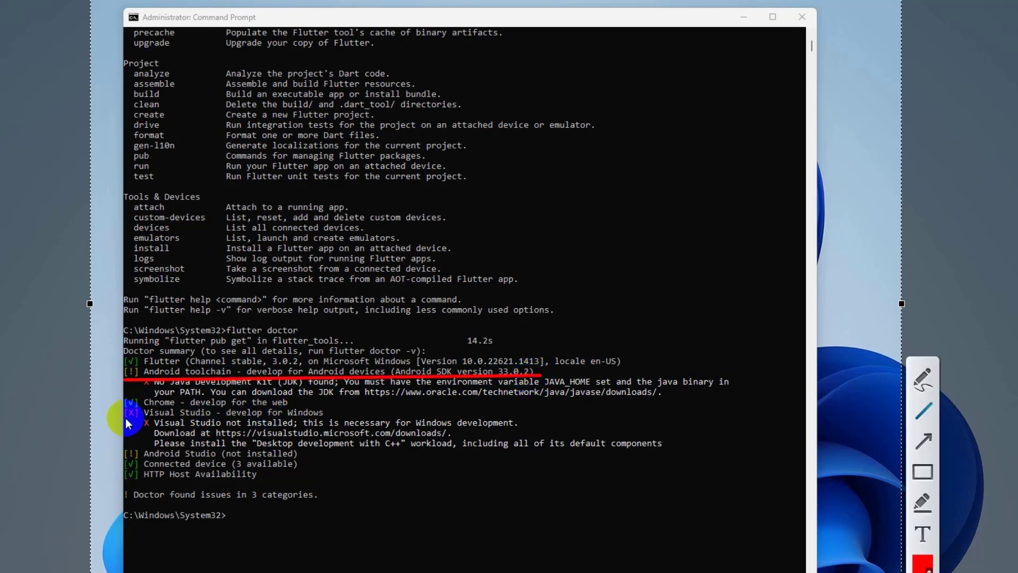
pyautogui.moveTo(126, 417); pyautogui.dragTo(338, 417)
pyautogui.click(126, 461)
pyautogui.moveTo(127, 465); pyautogui.dragTo(308, 461)
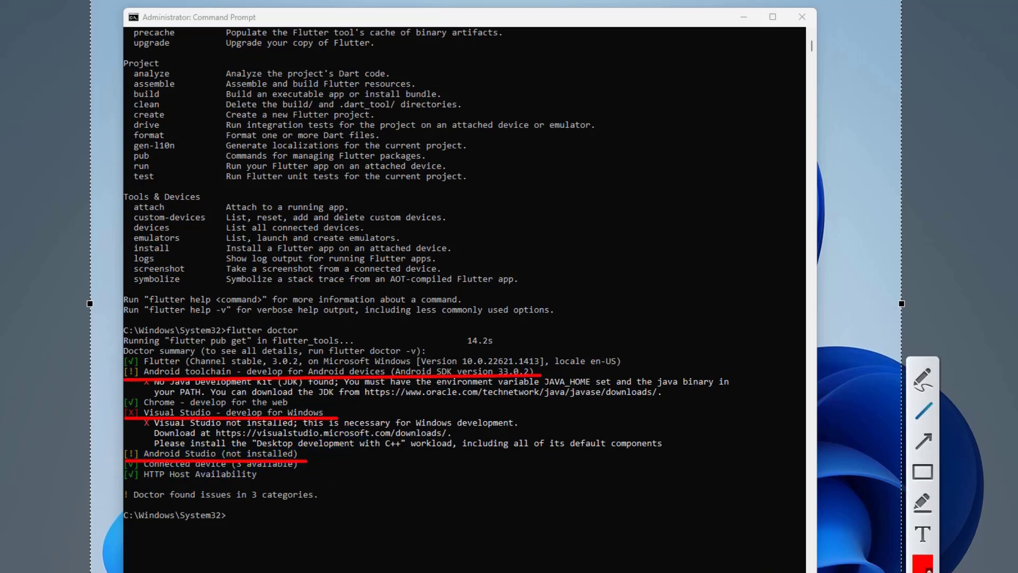
pyautogui.click(924, 532)
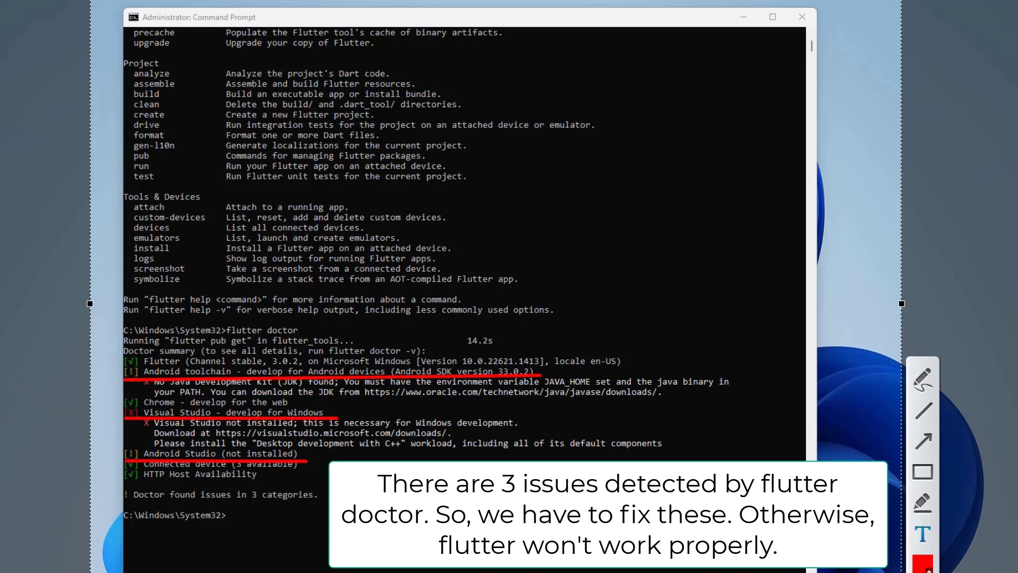
pyautogui.press('Escape')
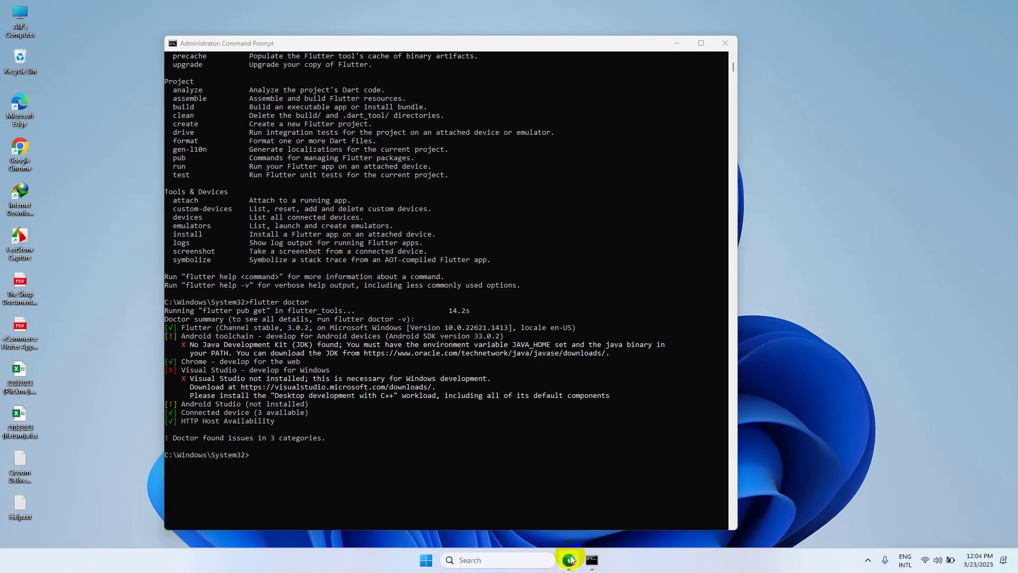
# - Switch to Edge, search for "android studio" in a new tab, and open the developer.android.com/studio download page
pyautogui.moveTo(570, 560)
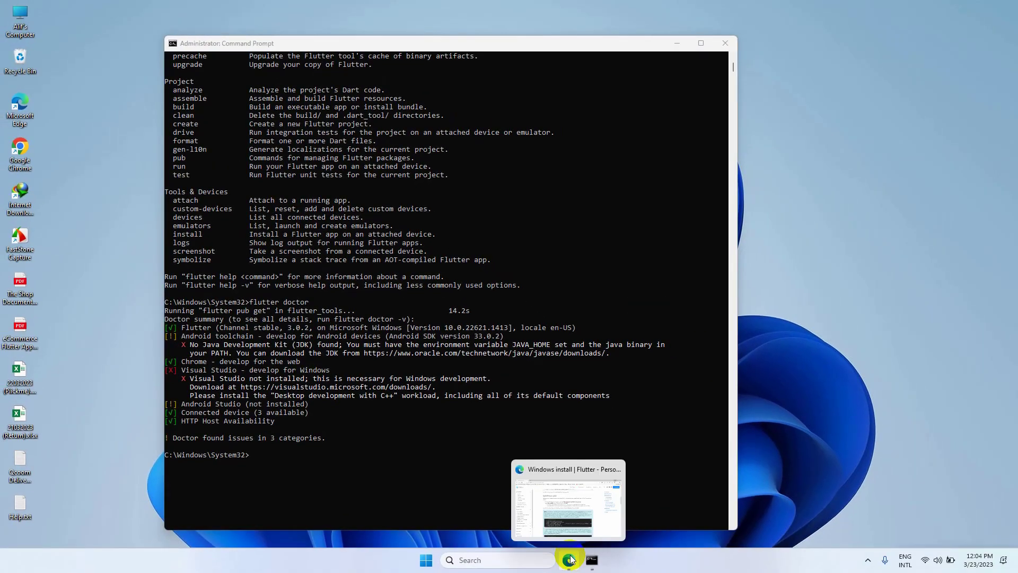
pyautogui.click(564, 504)
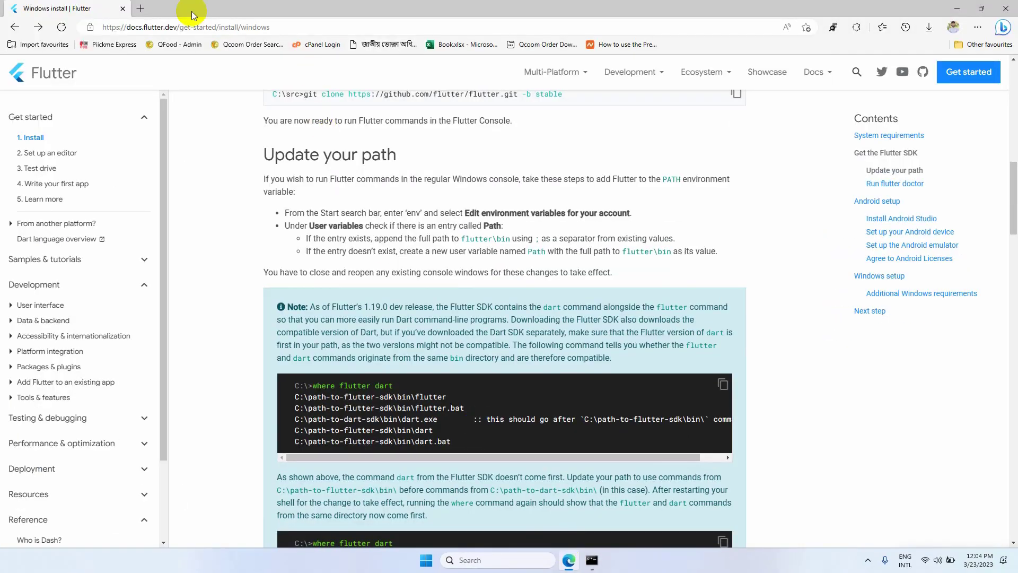
pyautogui.click(140, 8)
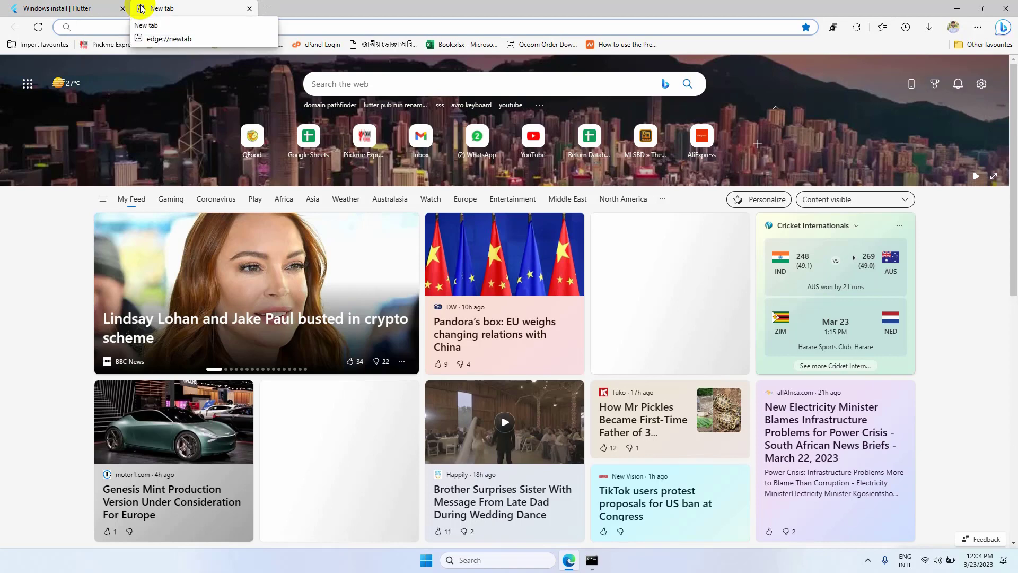
pyautogui.write('android')
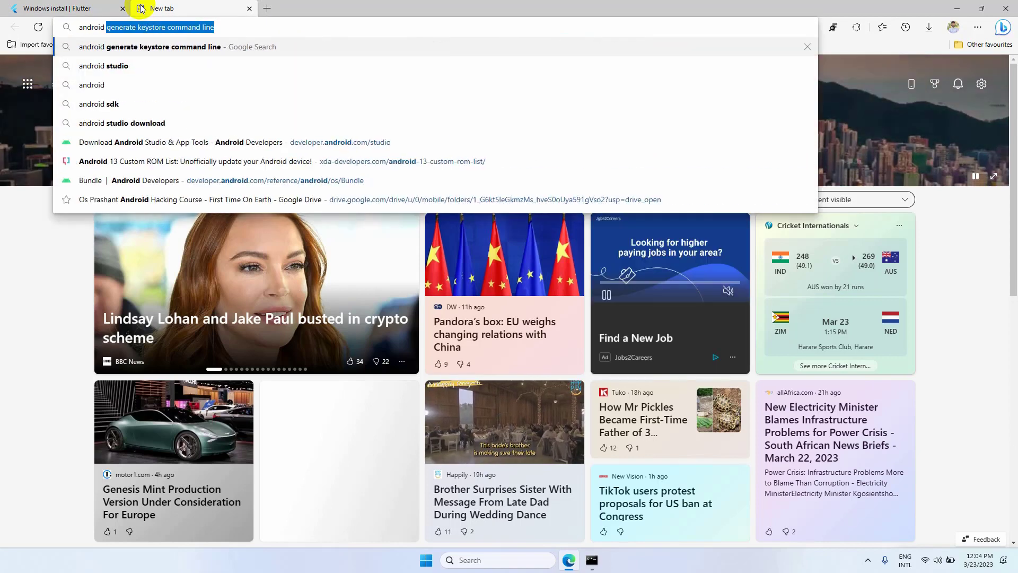
pyautogui.write(' stud')
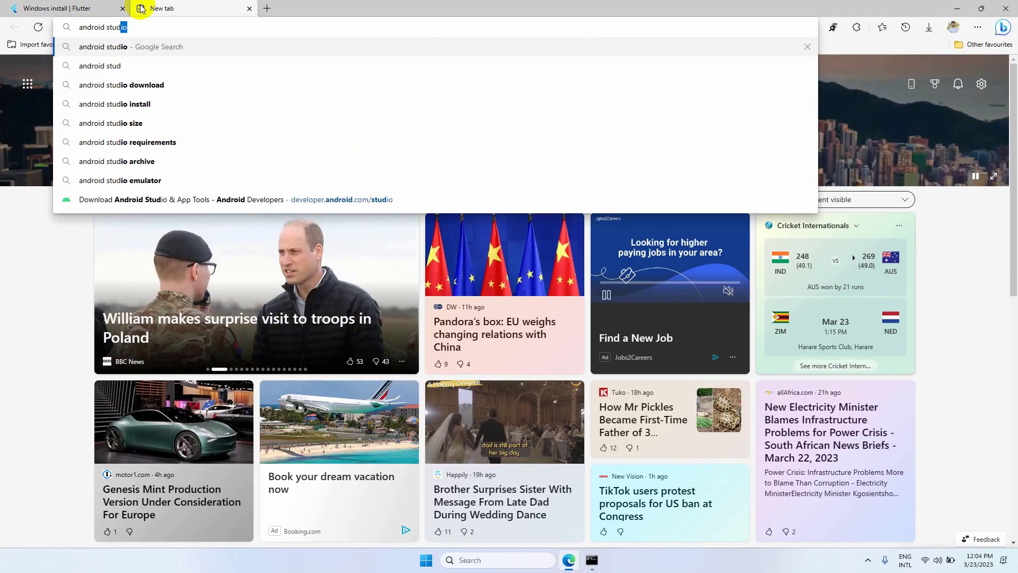
pyautogui.press('Return')
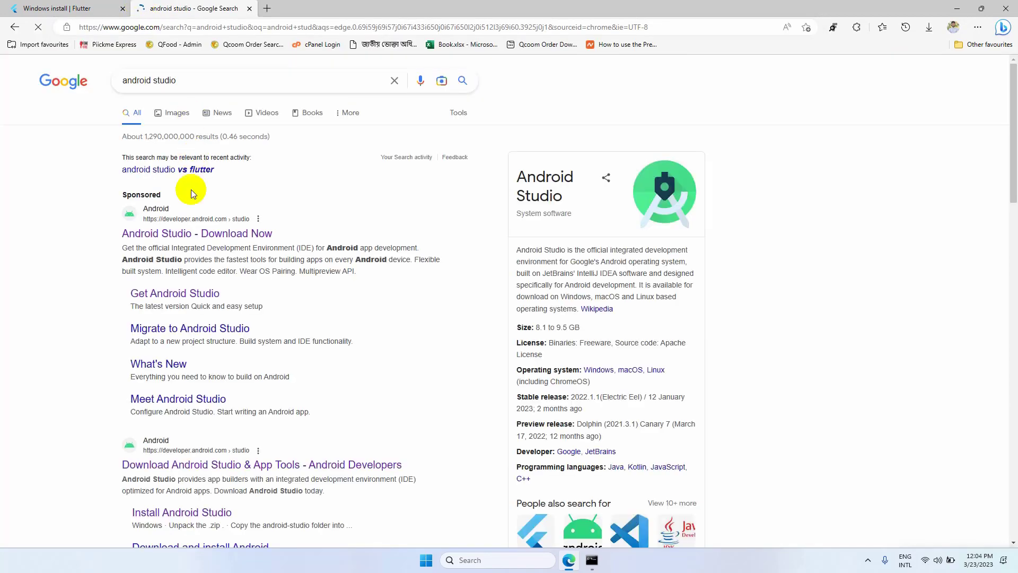
pyautogui.scroll(-3, 186, 414)
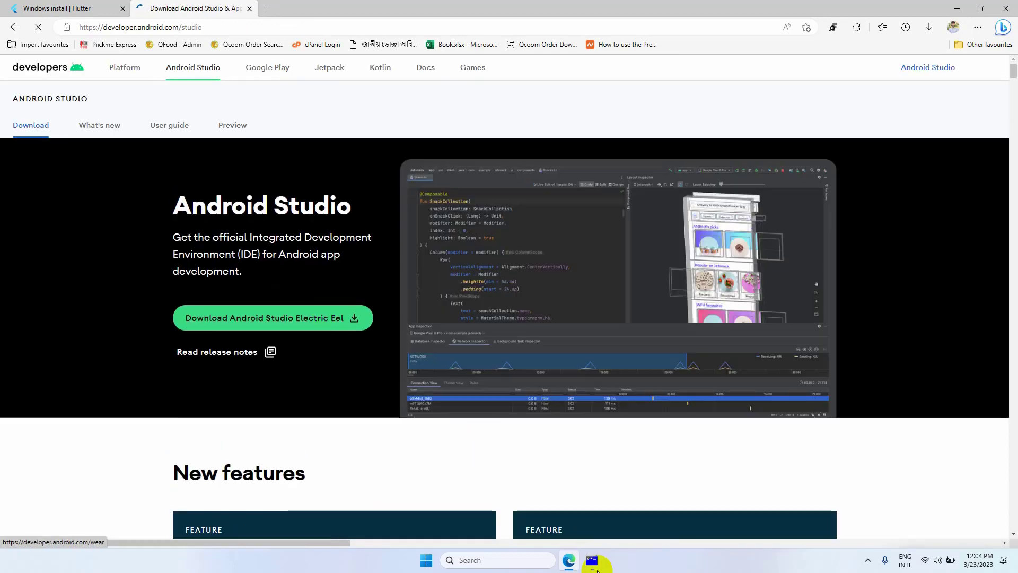
pyautogui.moveTo(594, 566)
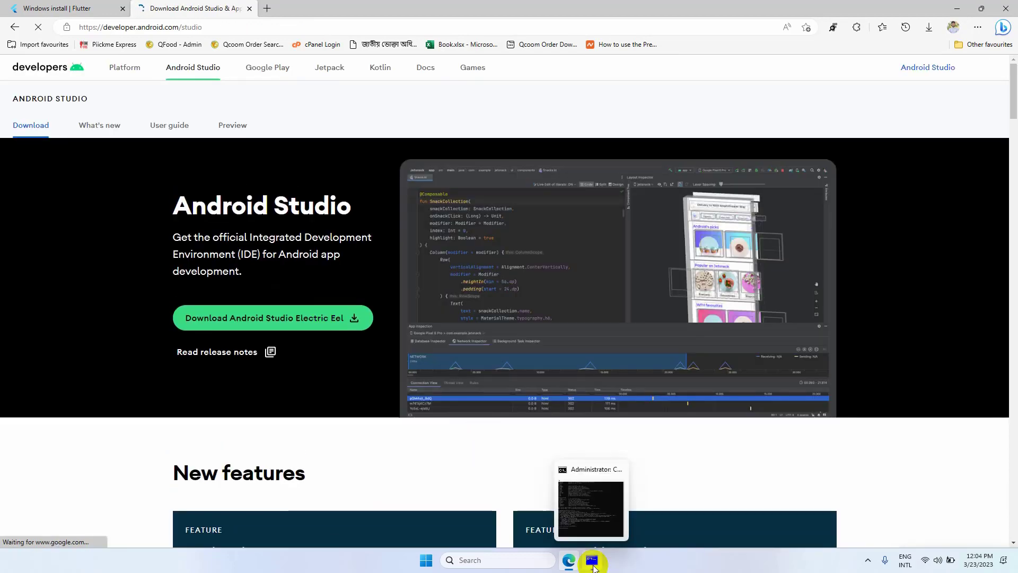
# - Download Android Studio Electric Eel 2022.1.1 Patch 2 for Windows, agreeing to the terms and conditions and starting the file transfer
pyautogui.click(285, 318)
pyautogui.scroll(-15, 508, 249)
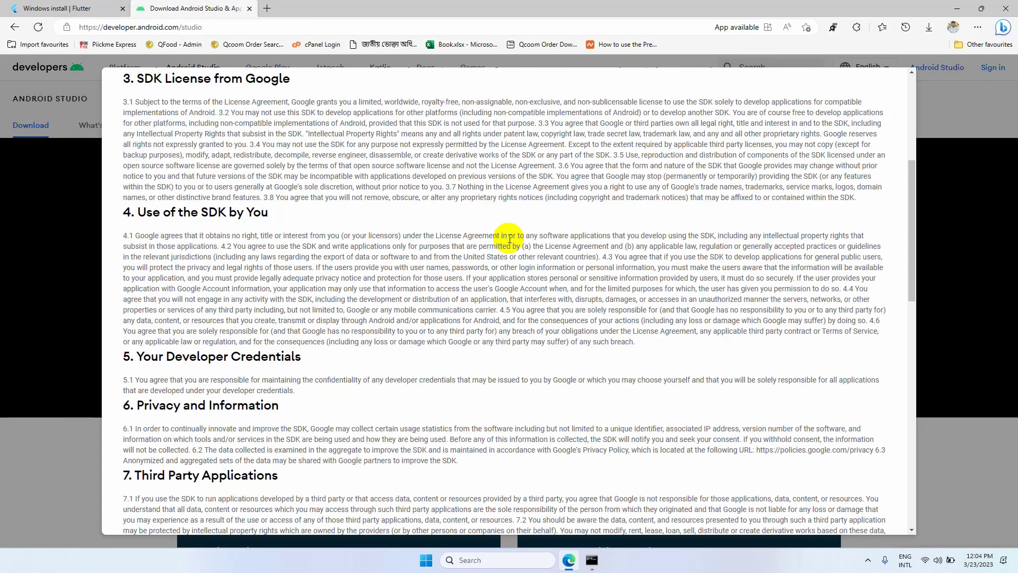
pyautogui.scroll(-6, 508, 249)
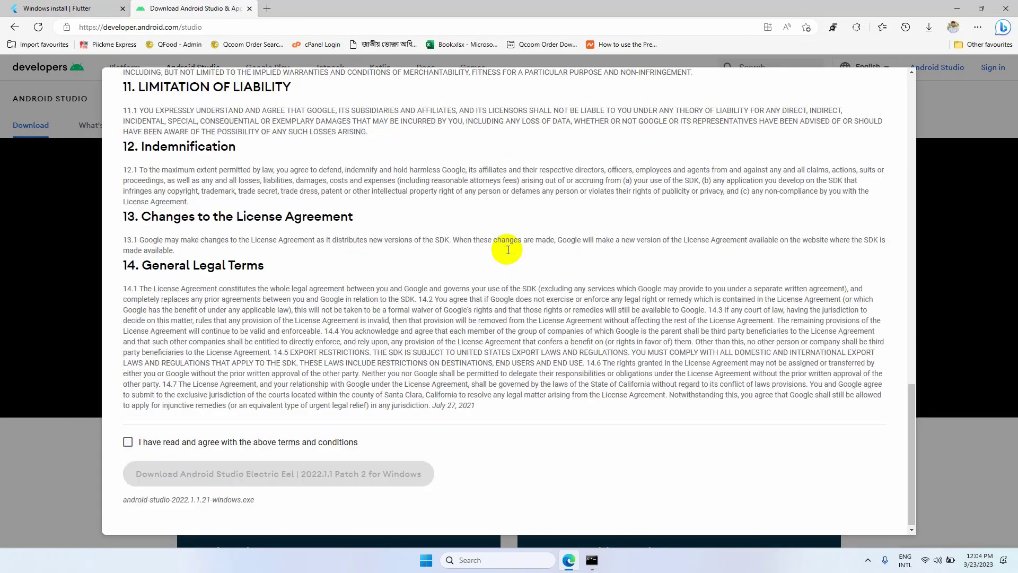
pyautogui.click(128, 441)
pyautogui.click(289, 472)
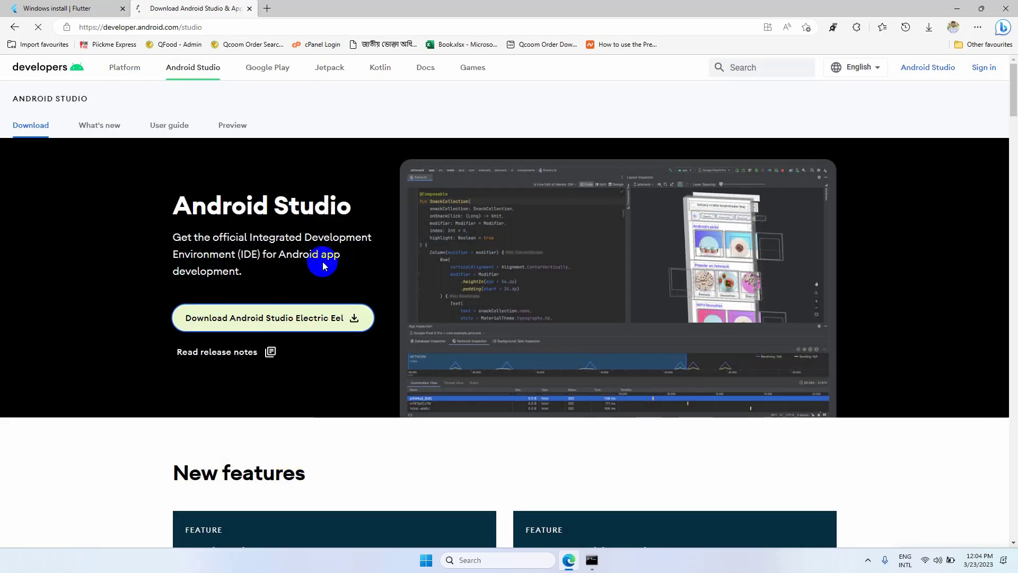
pyautogui.click(510, 325)
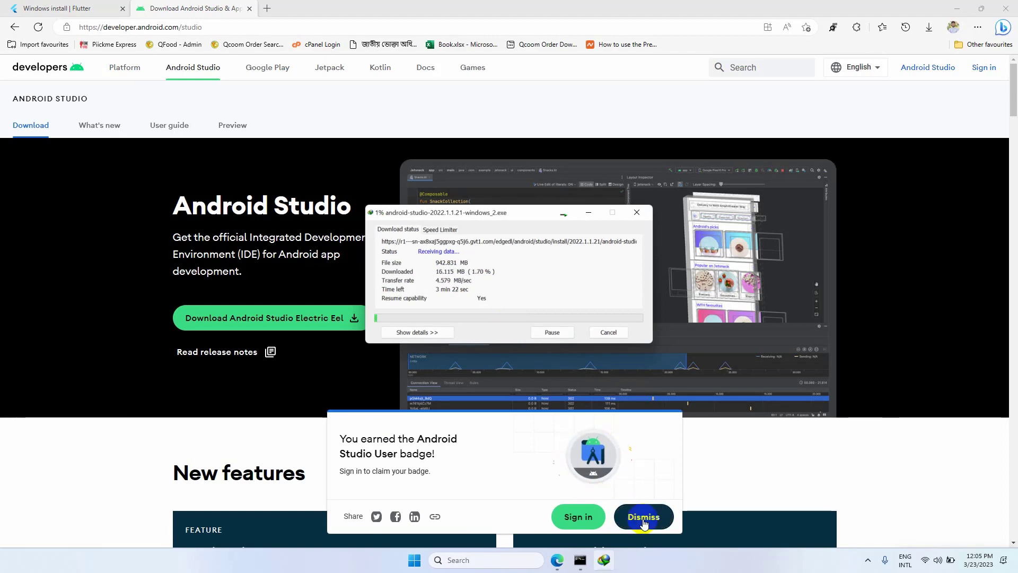
# - Dismiss the Android Studio User badge notice, minimize the browser, and move the download progress window out of the way
pyautogui.click(645, 519)
pyautogui.click(957, 8)
pyautogui.moveTo(531, 210); pyautogui.dragTo(645, 120)
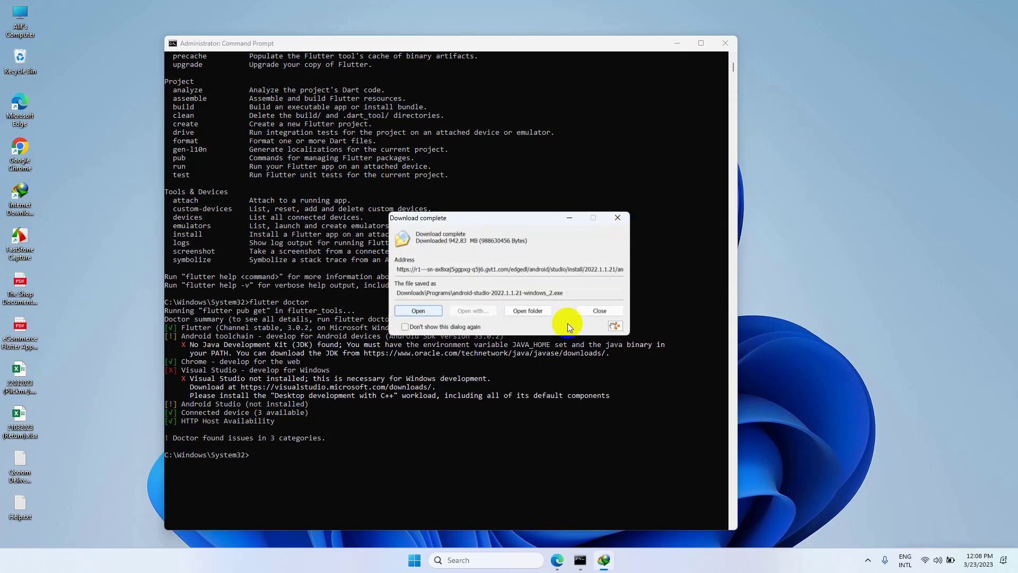
# - Open the completed download's folder, run android-studio-2022.1.1.21-windows_2.exe, and continue past the setup welcome page
pyautogui.click(527, 311)
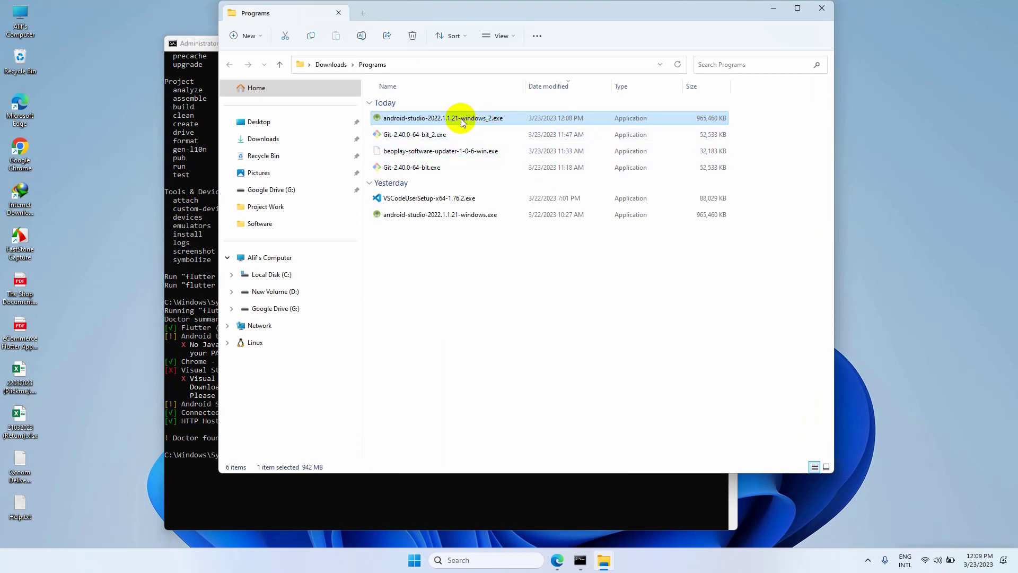
pyautogui.doubleClick(460, 119)
pyautogui.click(559, 365)
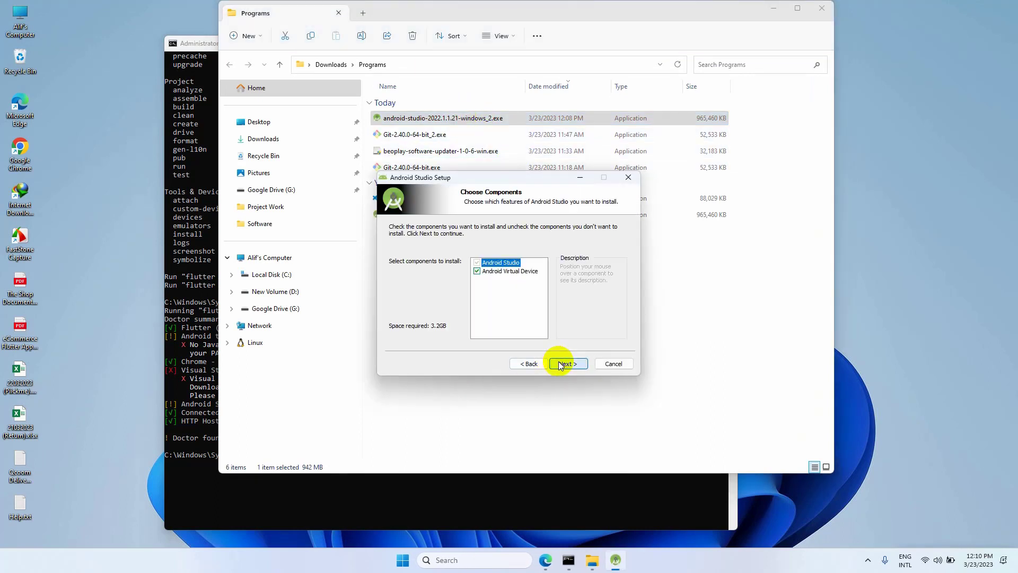
# - Install Android Studio with Android Virtual Device in C:\Program Files\Android\Android Studio, keep the Android Studio Start Menu folder, and finish setup
pyautogui.click(569, 365)
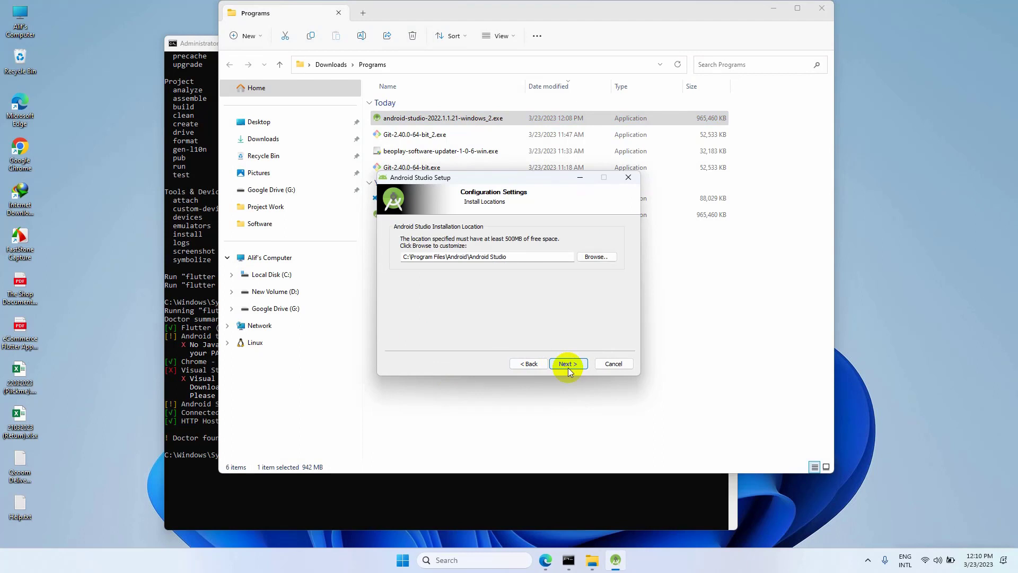
pyautogui.click(568, 365)
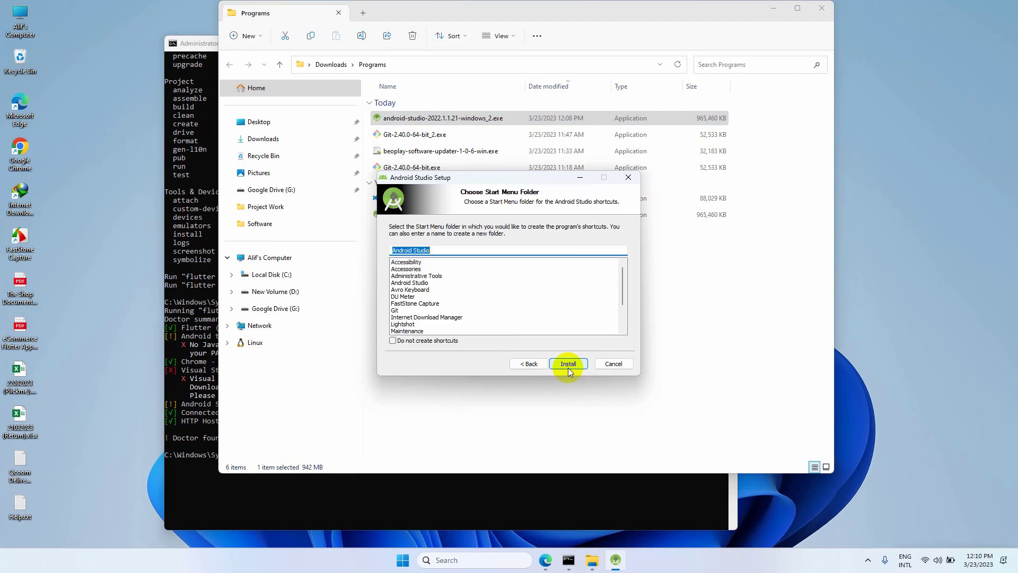
pyautogui.click(568, 365)
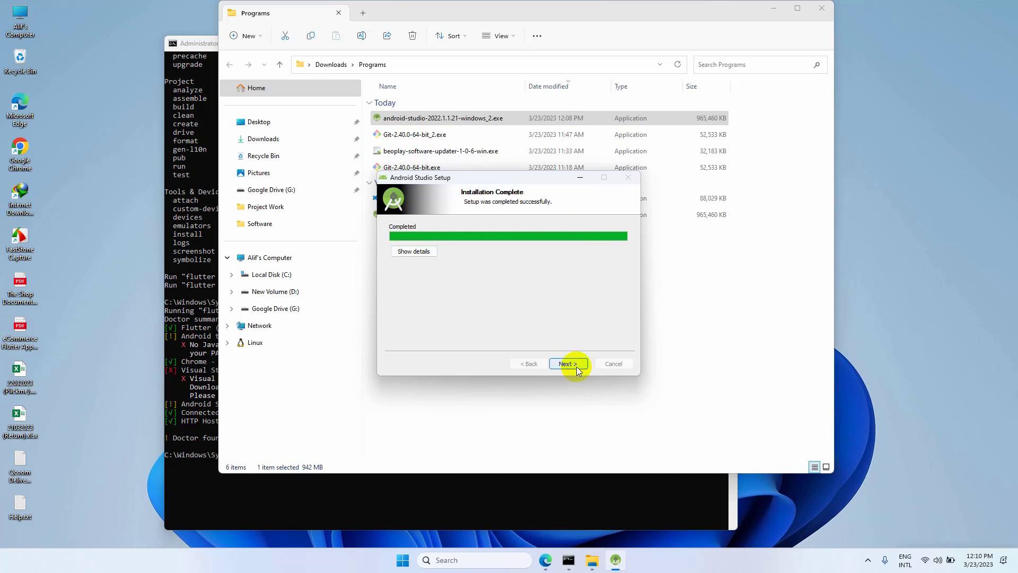
pyautogui.click(577, 367)
pyautogui.click(574, 361)
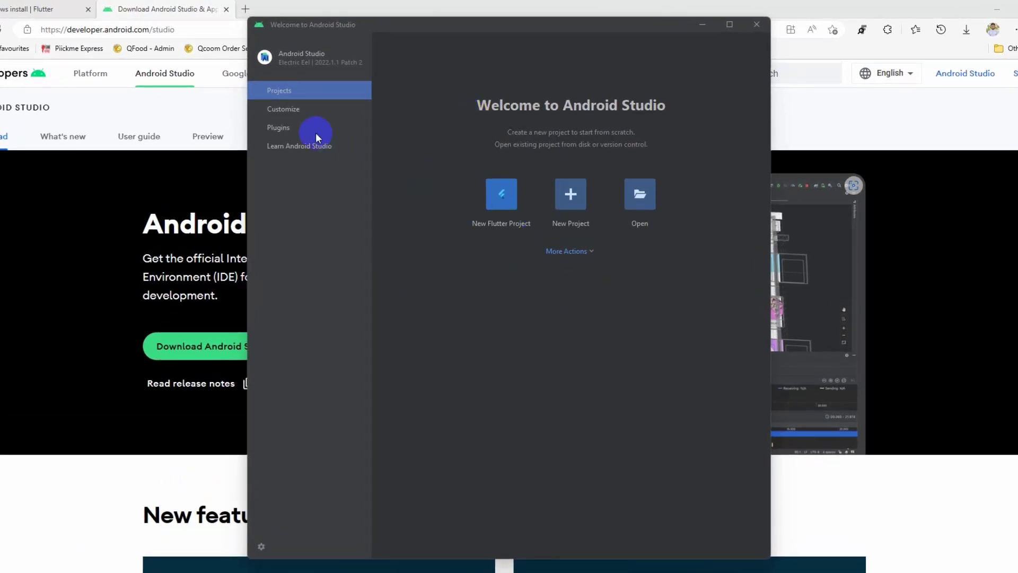
# - Search Android Studio's plugin marketplace for "flutter" to check whether the Flutter plugin is installed
pyautogui.click(279, 128)
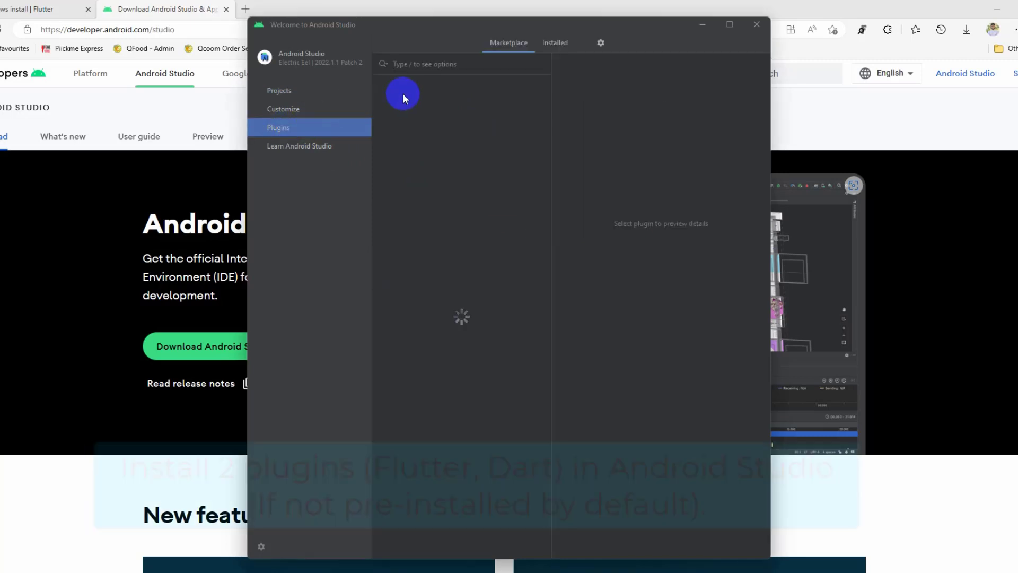
pyautogui.click(425, 61)
pyautogui.write('flutte')
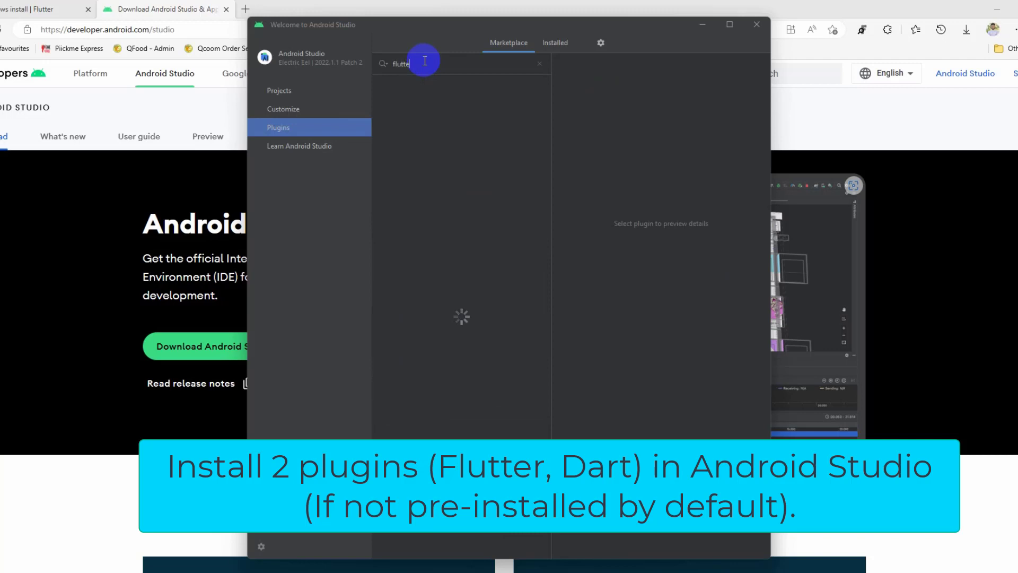
pyautogui.write('r')
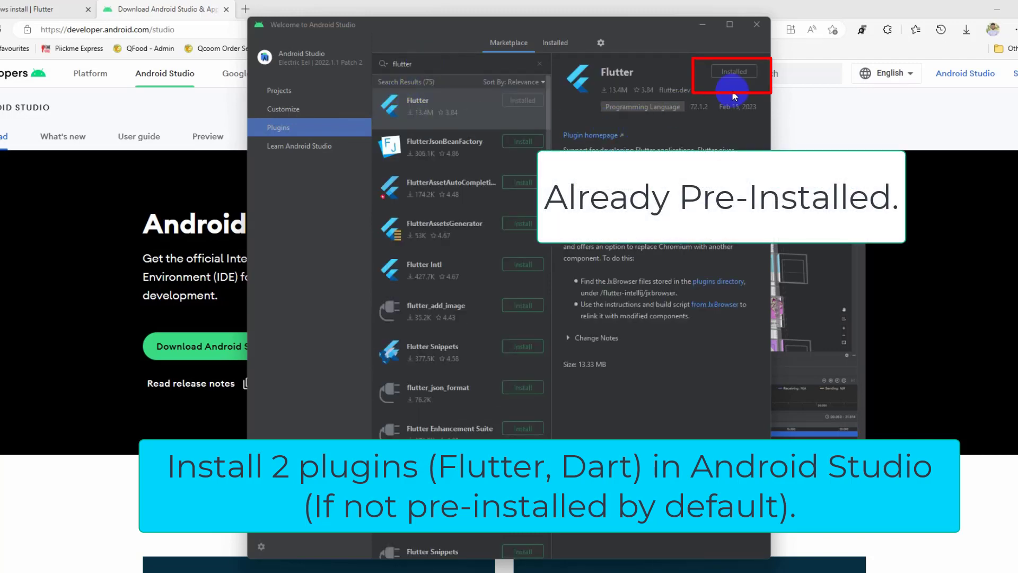
# - Search the plugins for "dart", check Dart and Flutter among the installed plugins, and close the Android Studio welcome window
pyautogui.moveTo(435, 59); pyautogui.dragTo(397, 59)
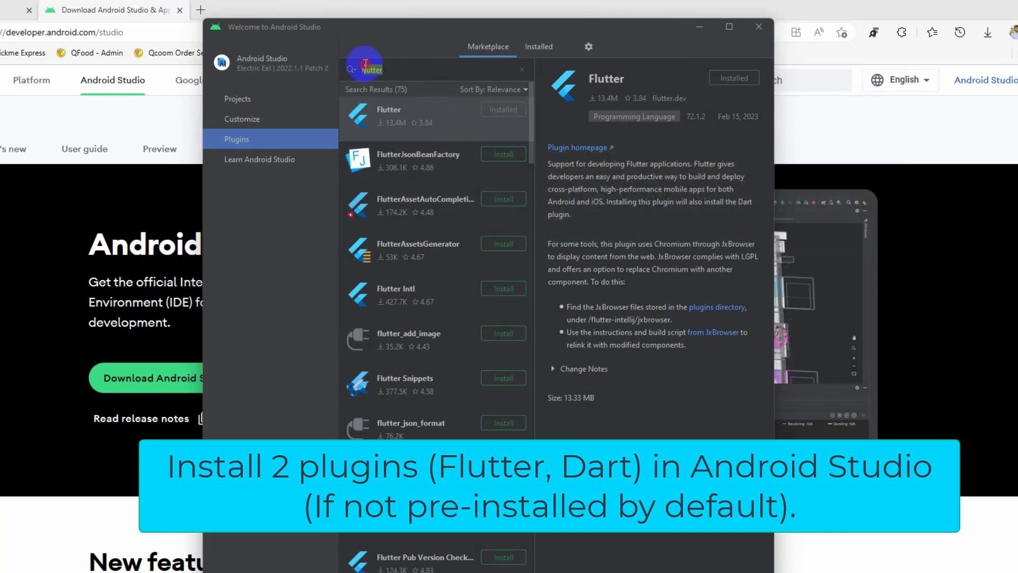
pyautogui.write('dart')
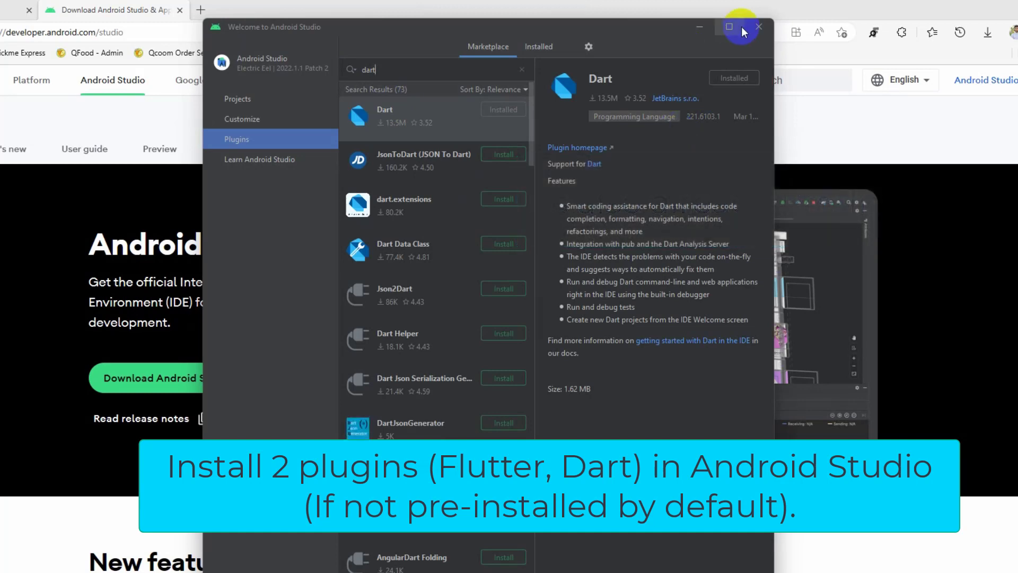
pyautogui.click(526, 43)
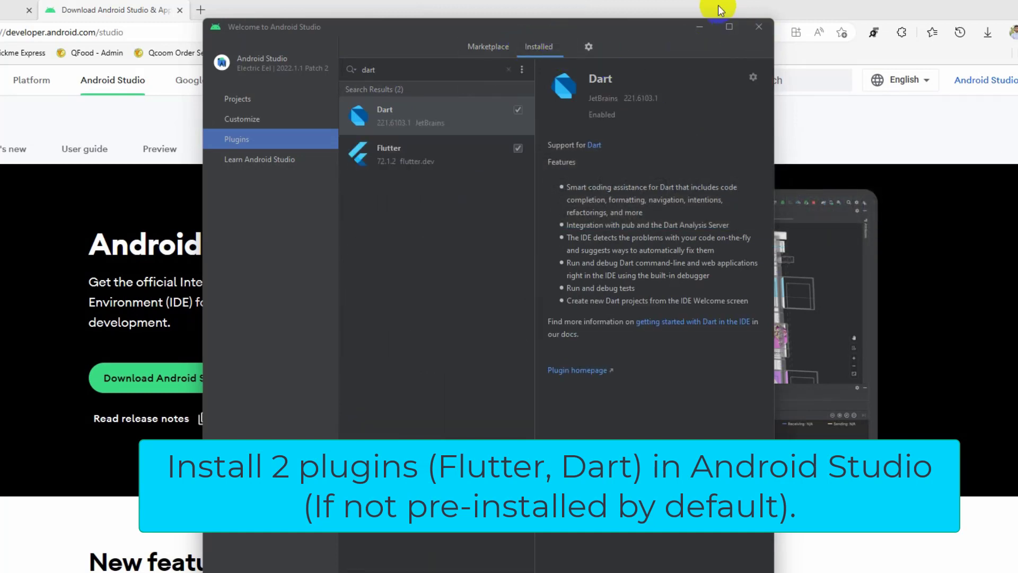
pyautogui.click(757, 27)
# - Find Command Prompt through the Windows search and run it as administrator
pyautogui.click(501, 562)
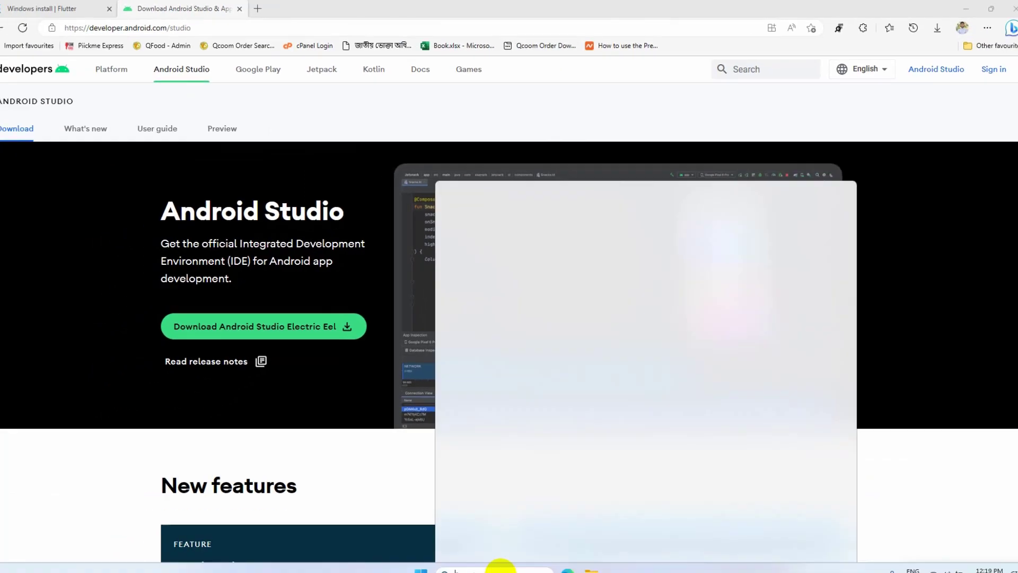
pyautogui.write('comman')
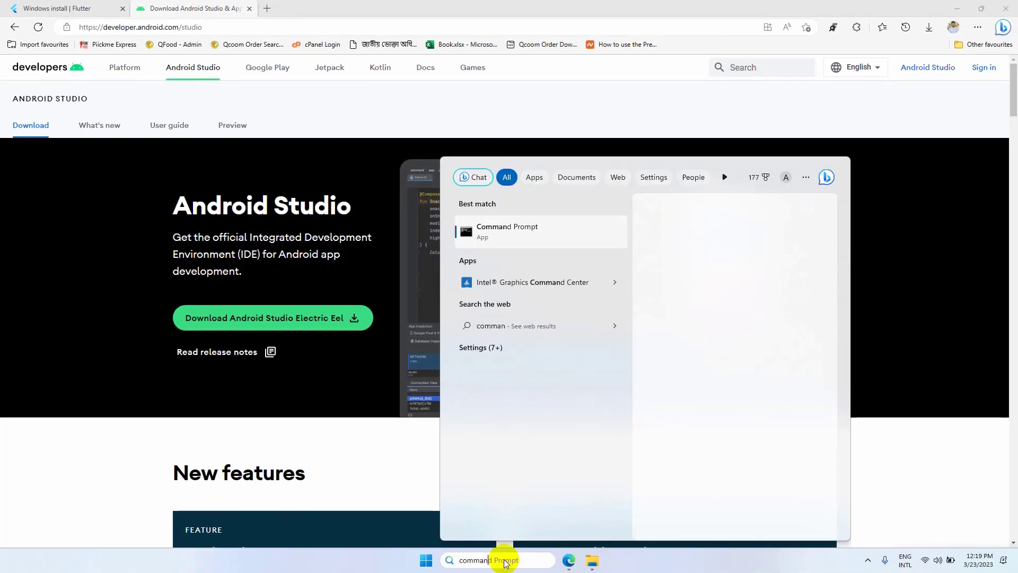
pyautogui.rightClick(536, 228)
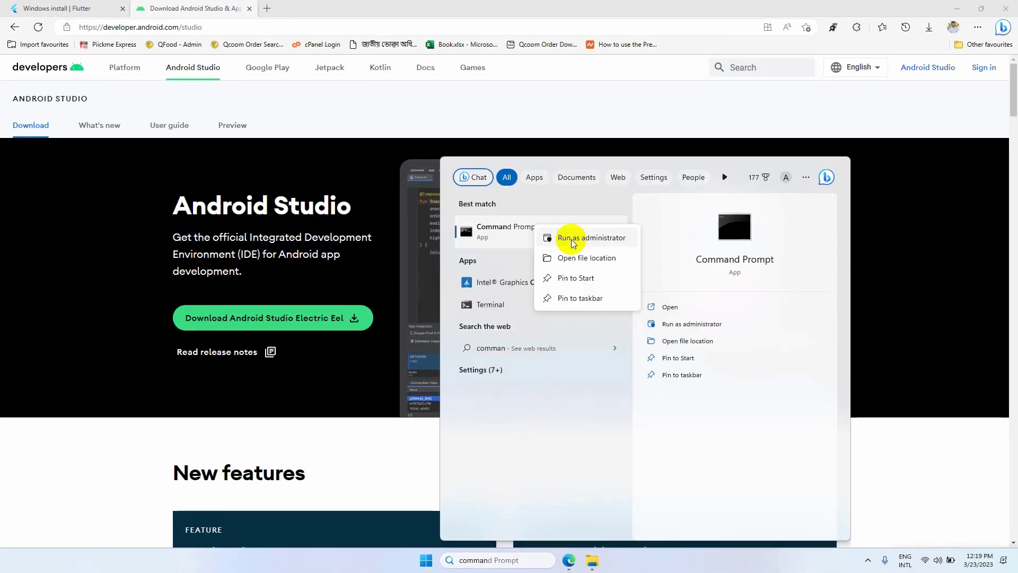
pyautogui.click(578, 230)
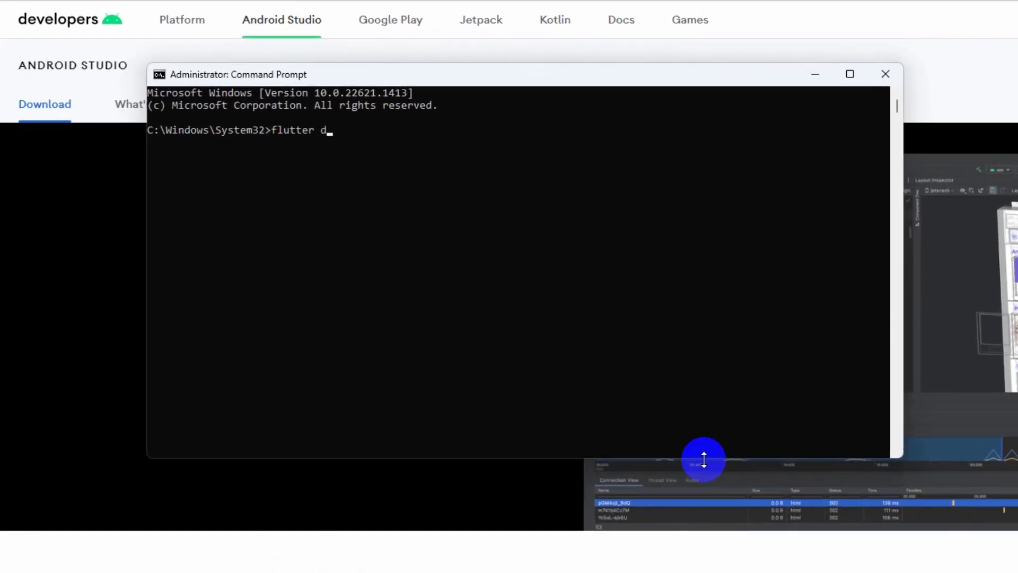
# - Run flutter doctor in the administrator Command Prompt to check the Flutter setup
pyautogui.press('Return')
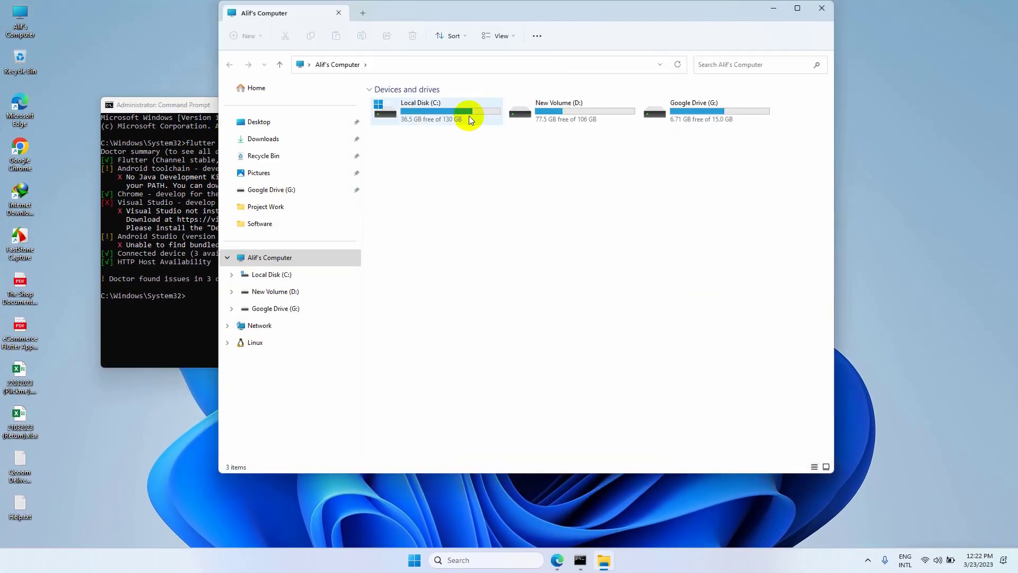
# - Copy the entire contents of the jbr folder in C:\Program Files\Android\Android Studio
pyautogui.click(469, 117)
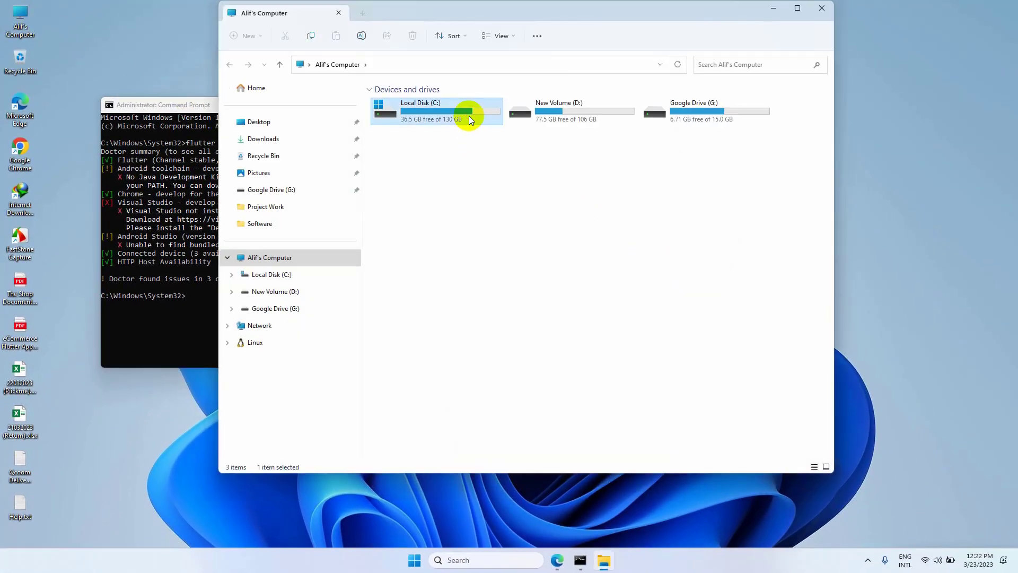
pyautogui.doubleClick(469, 116)
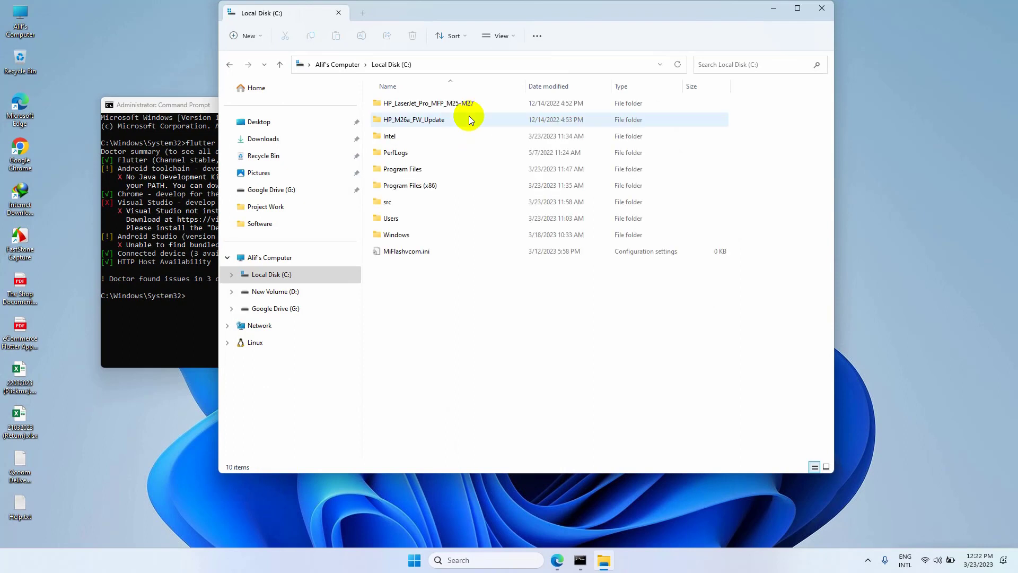
pyautogui.click(419, 168)
pyautogui.doubleClick(419, 168)
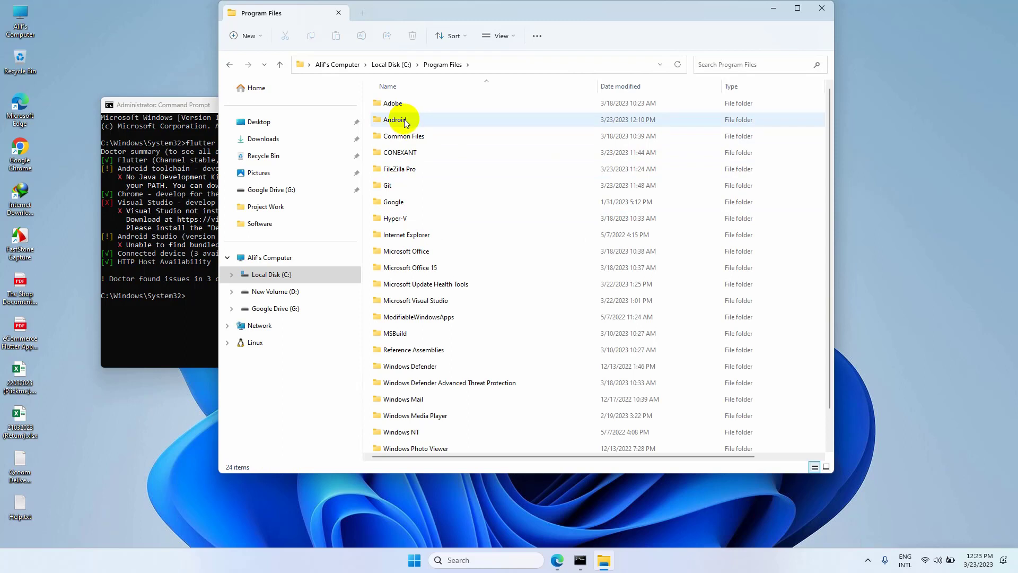
pyautogui.doubleClick(405, 120)
pyautogui.doubleClick(417, 101)
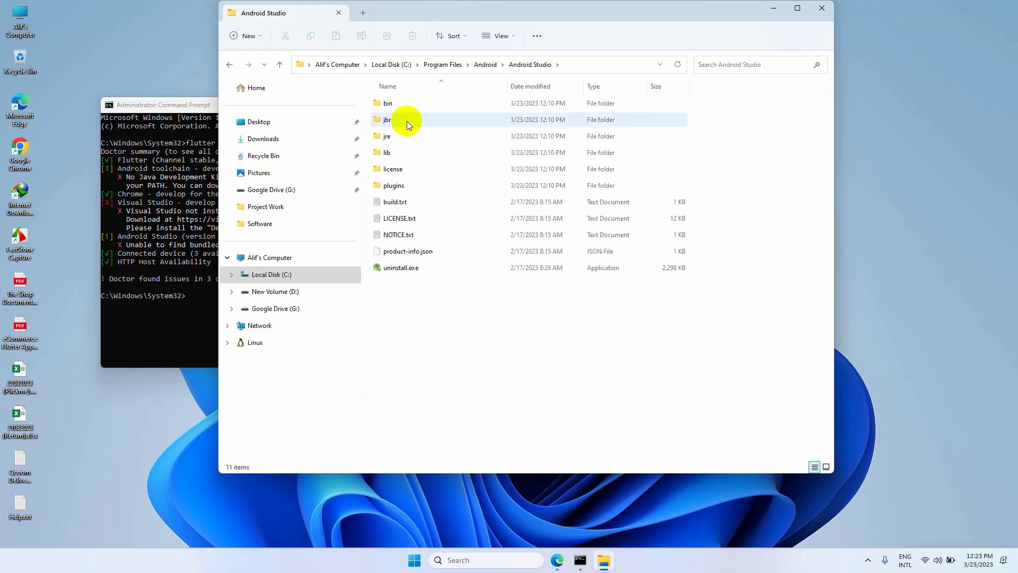
pyautogui.doubleClick(407, 121)
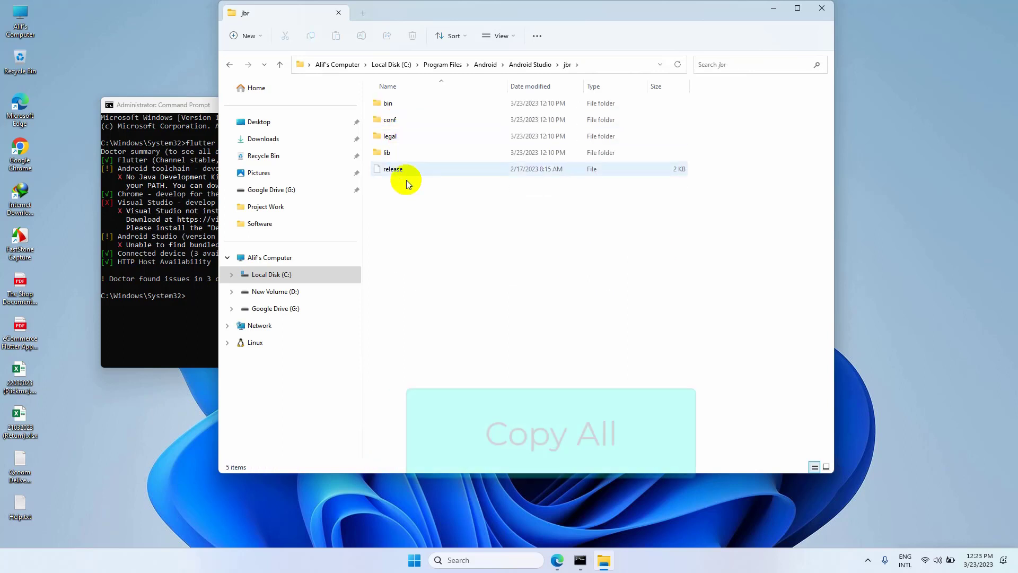
pyautogui.moveTo(404, 195); pyautogui.dragTo(389, 106)
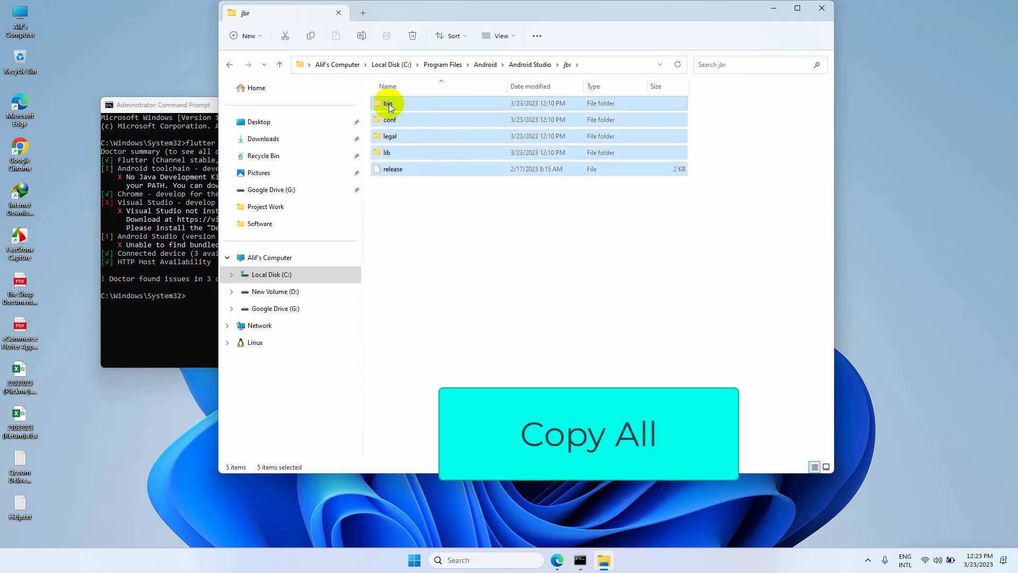
pyautogui.rightClick(390, 106)
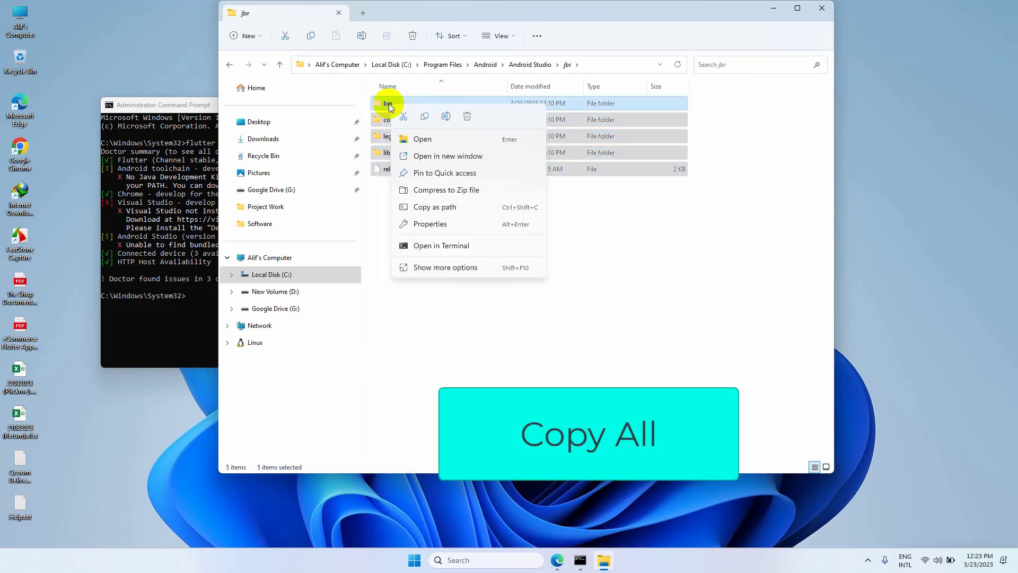
pyautogui.click(424, 116)
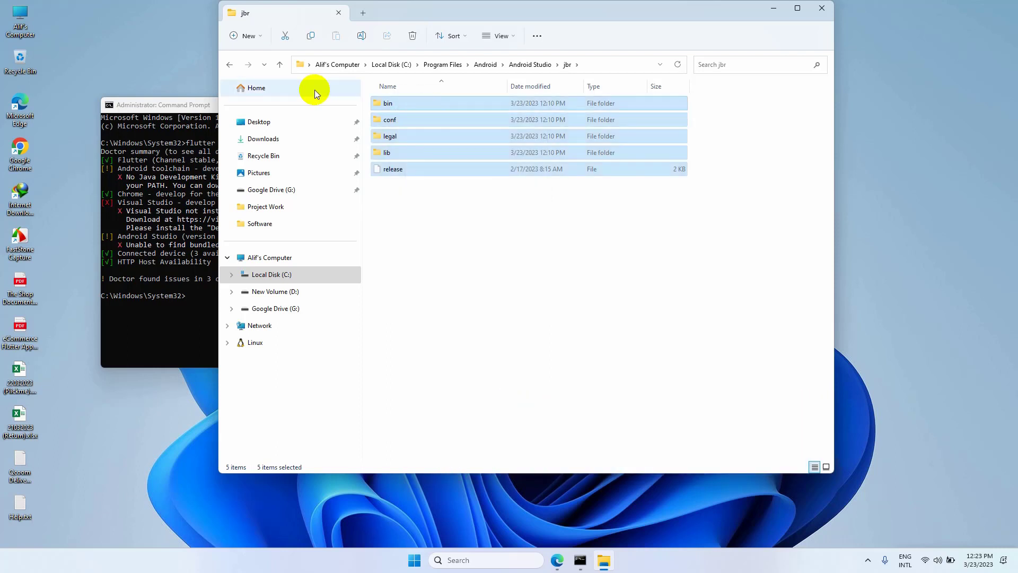
# - Paste the copied items into Android Studio's jre folder, granting administrator permission for all current items, and close the file window
pyautogui.click(280, 65)
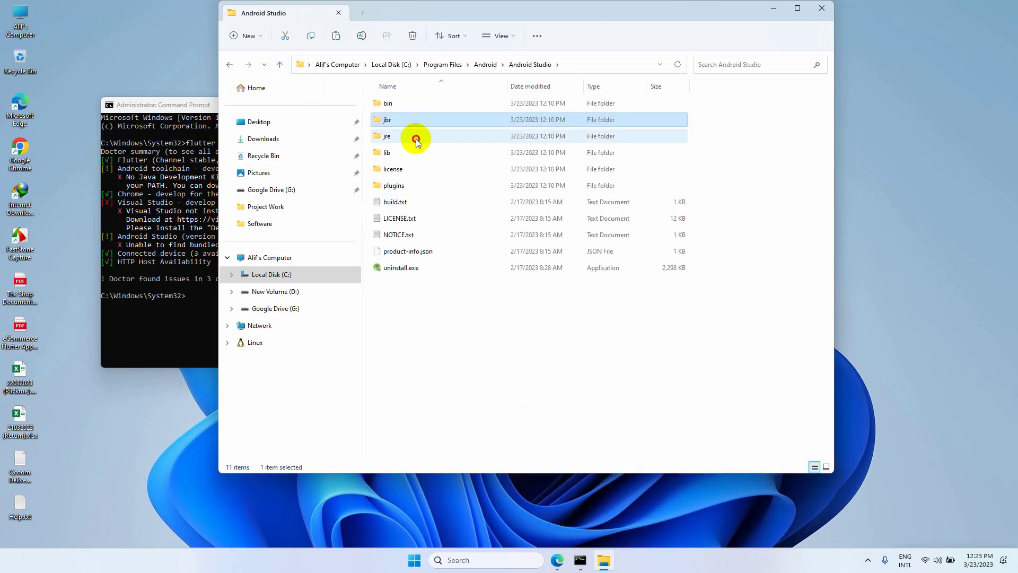
pyautogui.doubleClick(417, 140)
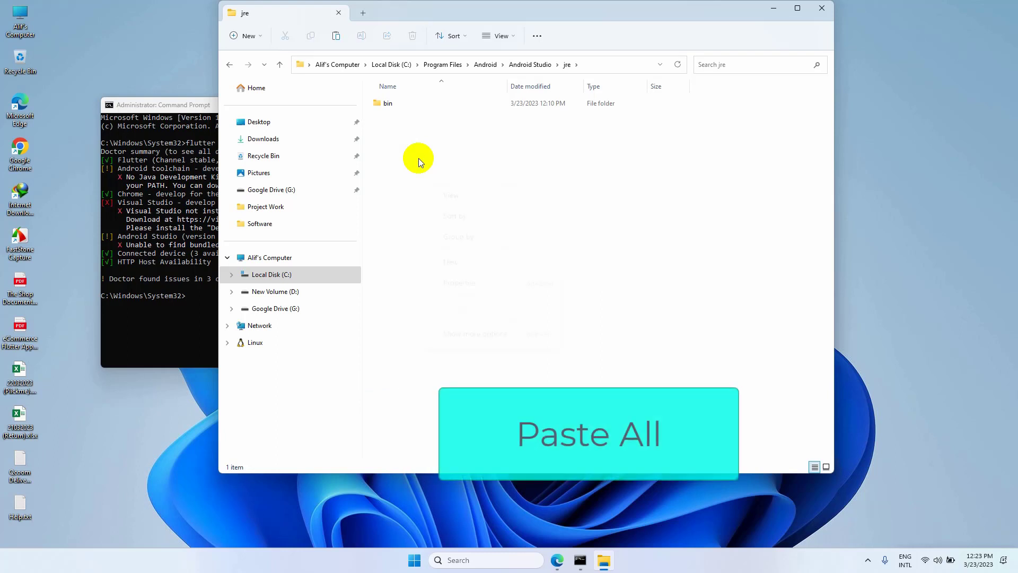
pyautogui.rightClick(419, 159)
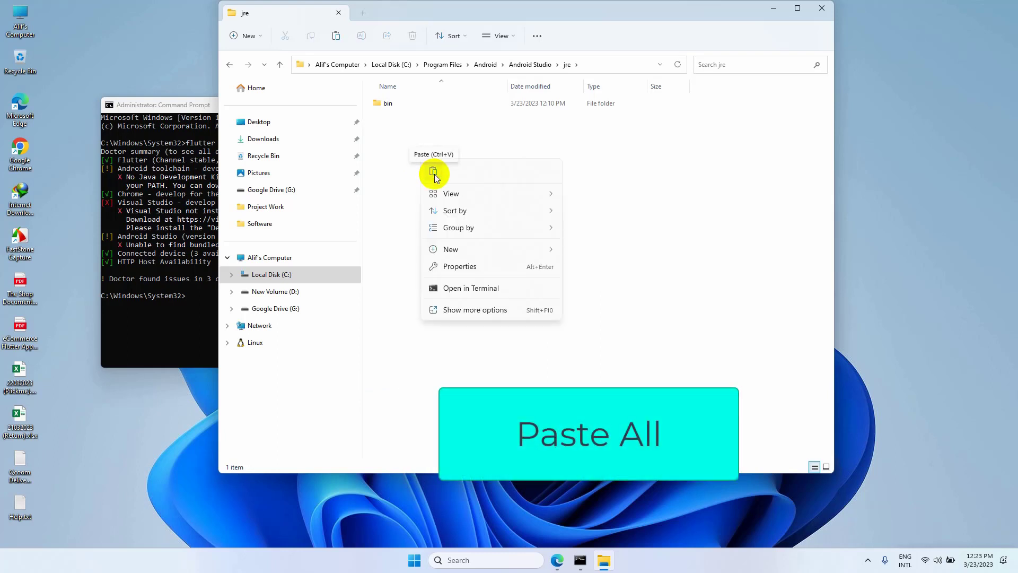
pyautogui.click(433, 173)
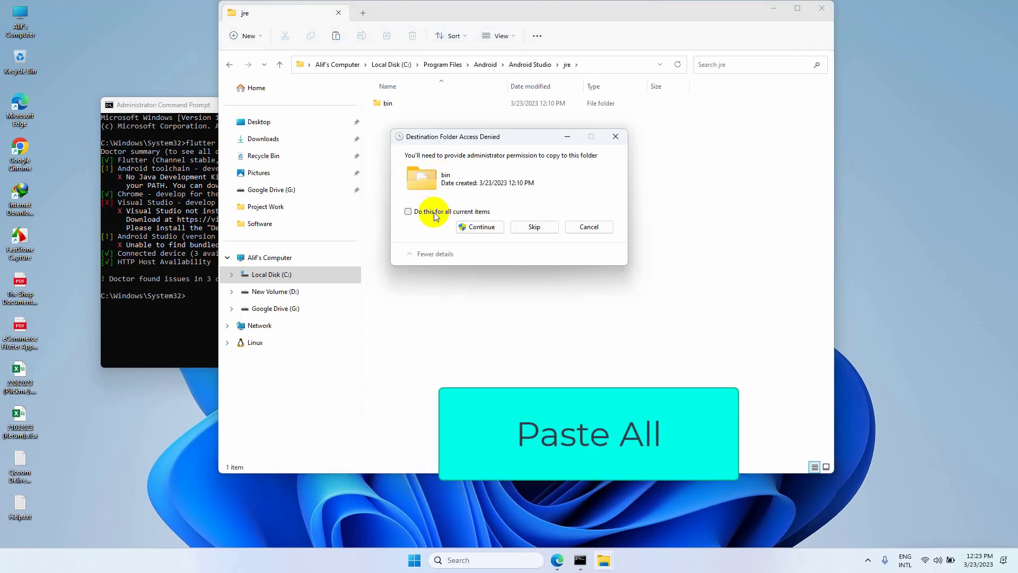
pyautogui.click(407, 212)
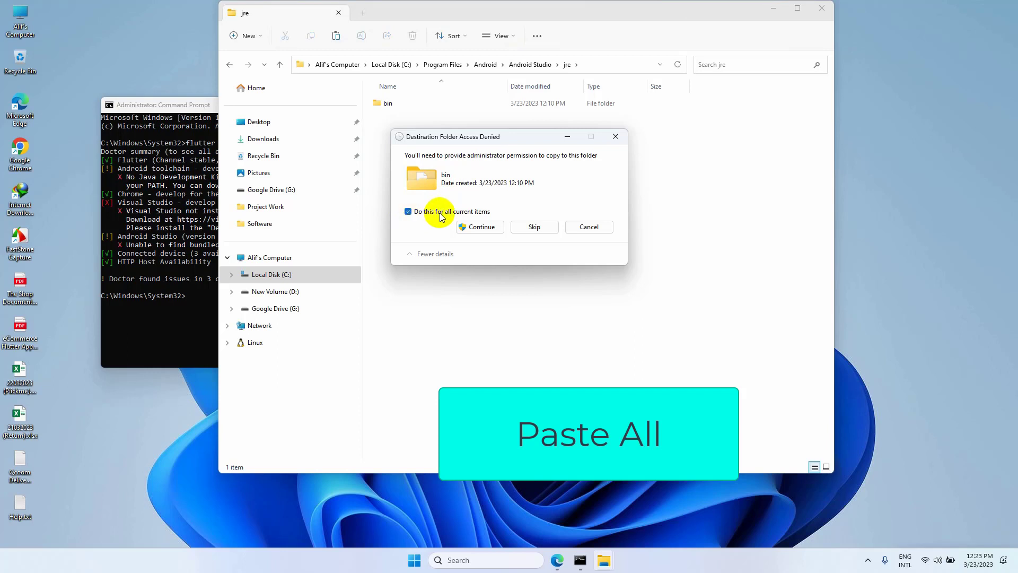
pyautogui.click(469, 227)
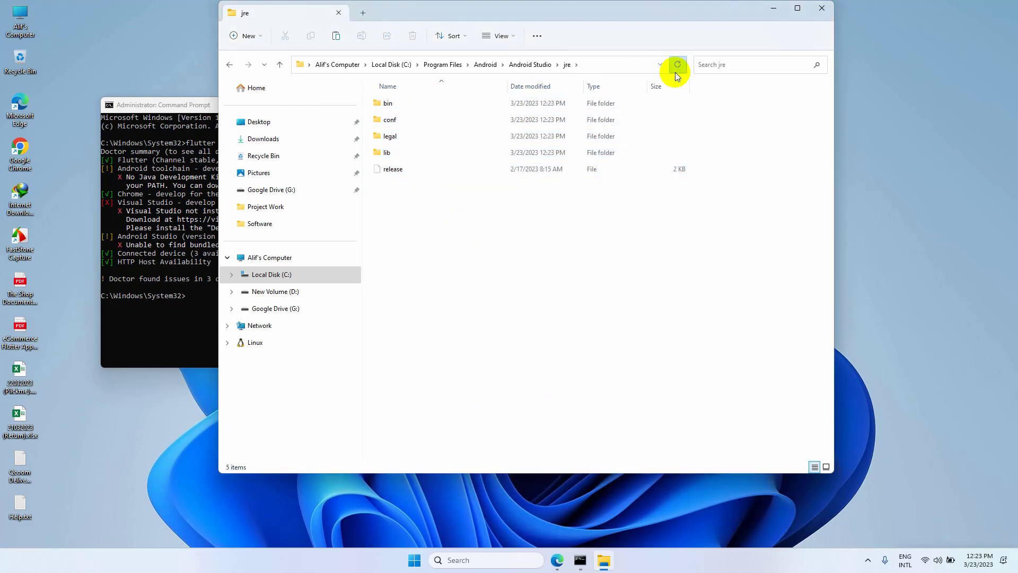
pyautogui.hotkey('alt', 'Up')
pyautogui.click(822, 8)
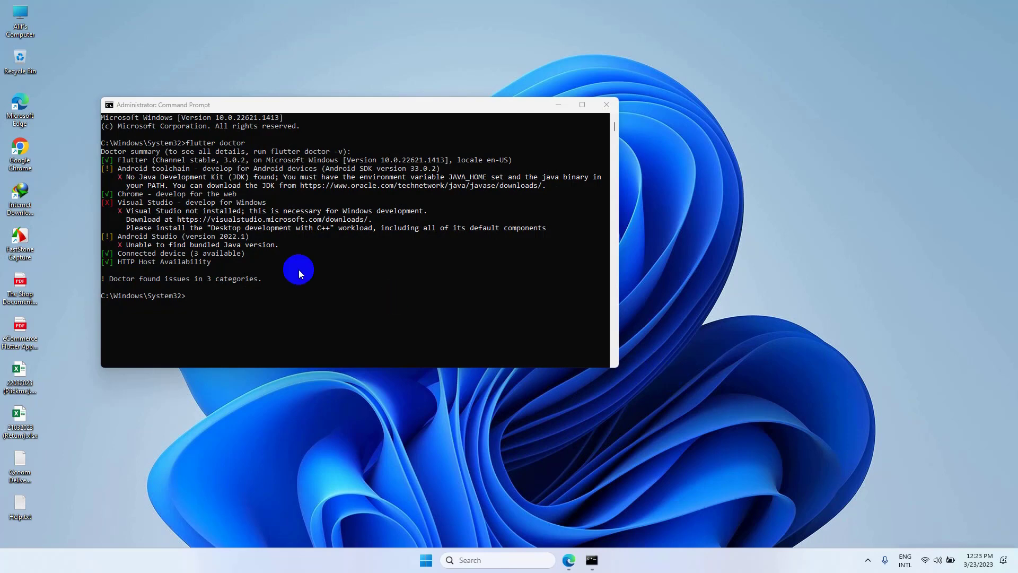
# - Run flutter doctor again in the Command Prompt, enlarging and repositioning the window to read the full report
pyautogui.click(222, 297)
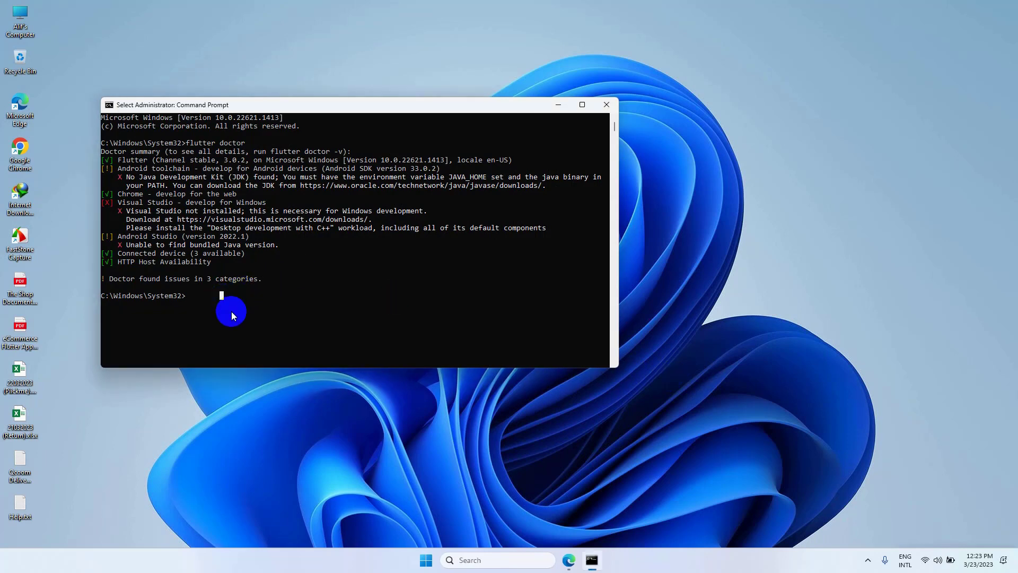
pyautogui.click(192, 296)
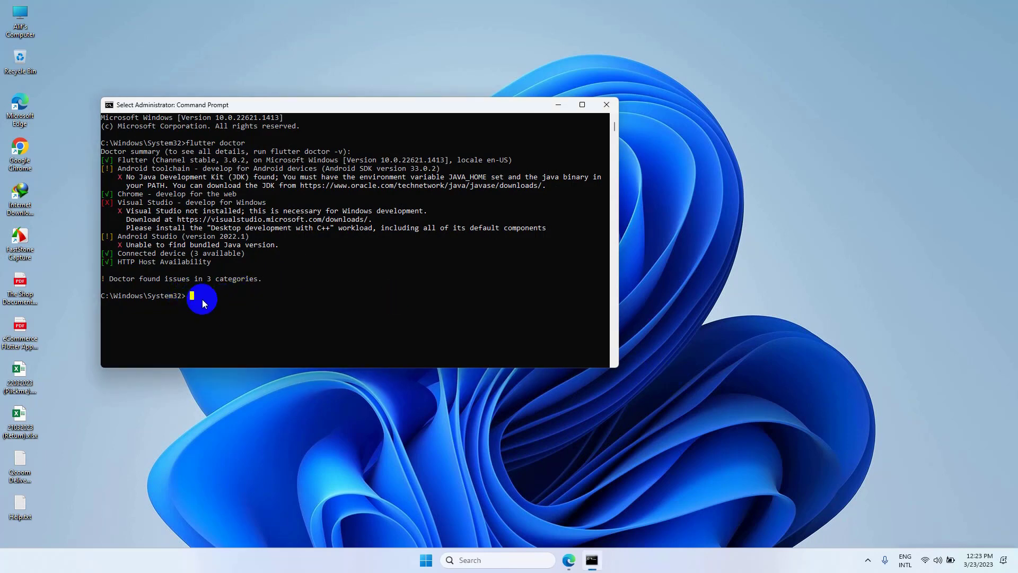
pyautogui.write('flutter doctor')
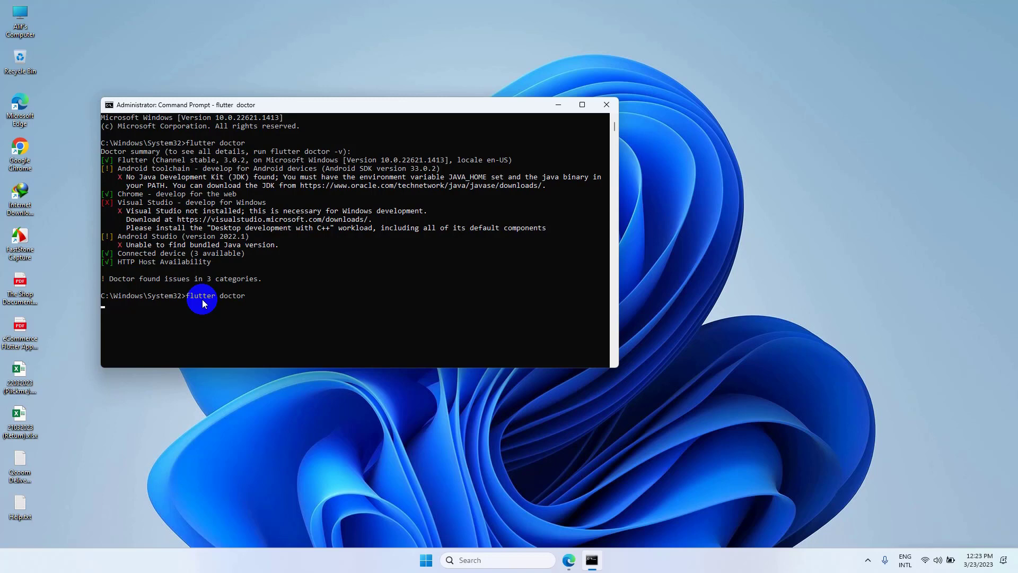
pyautogui.moveTo(229, 371); pyautogui.dragTo(243, 539)
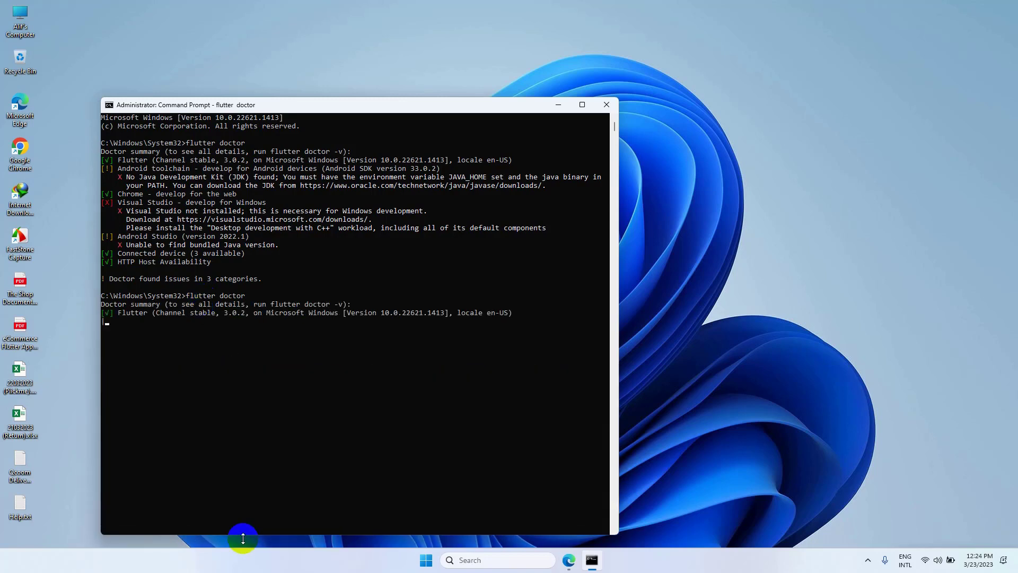
pyautogui.moveTo(371, 108); pyautogui.dragTo(400, 42)
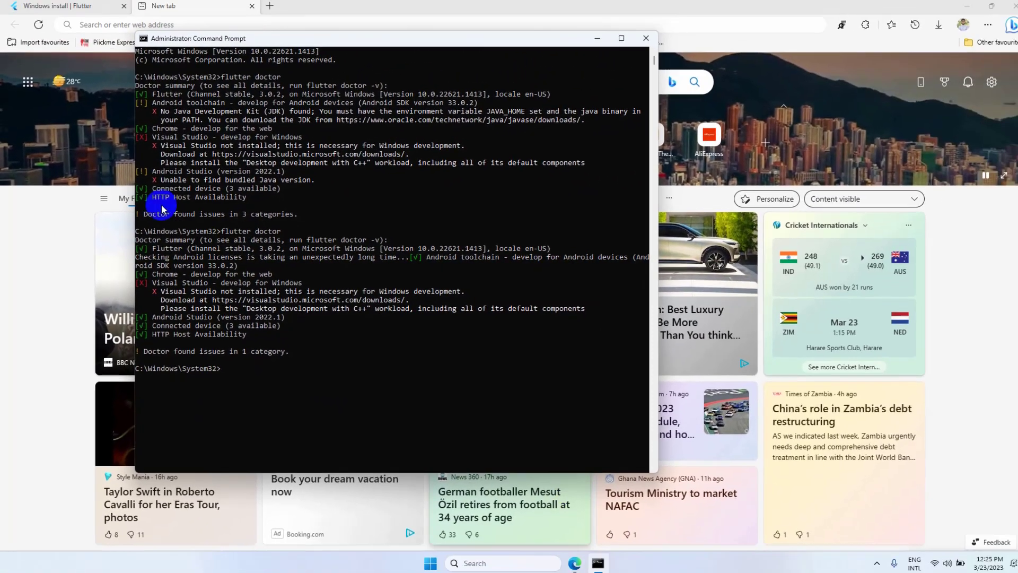
# - Switch to Microsoft Edge, search the web for "visual studio" and open the visualstudio.microsoft.com website
pyautogui.click(171, 24)
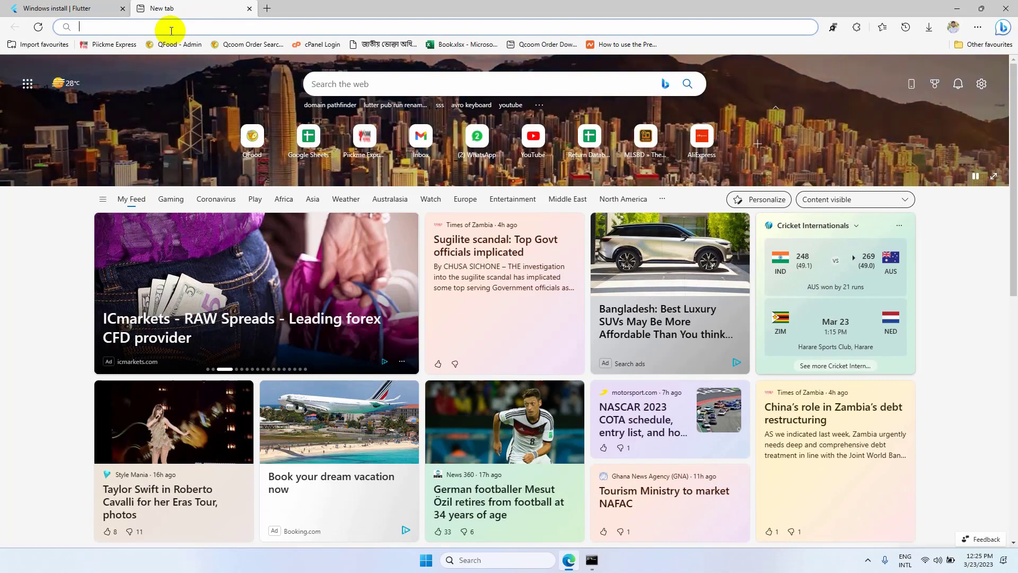
pyautogui.write('visual')
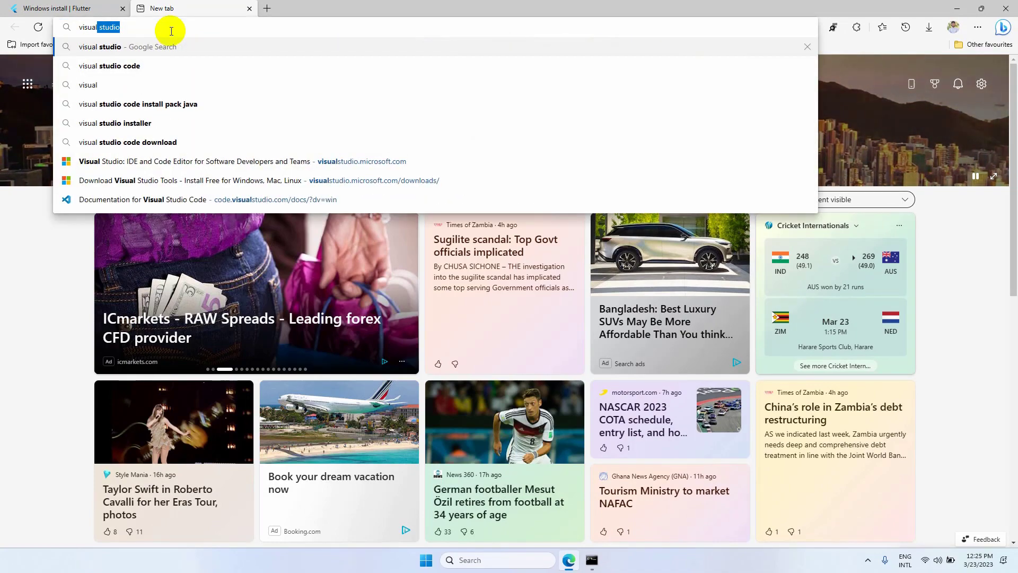
pyautogui.press('Return')
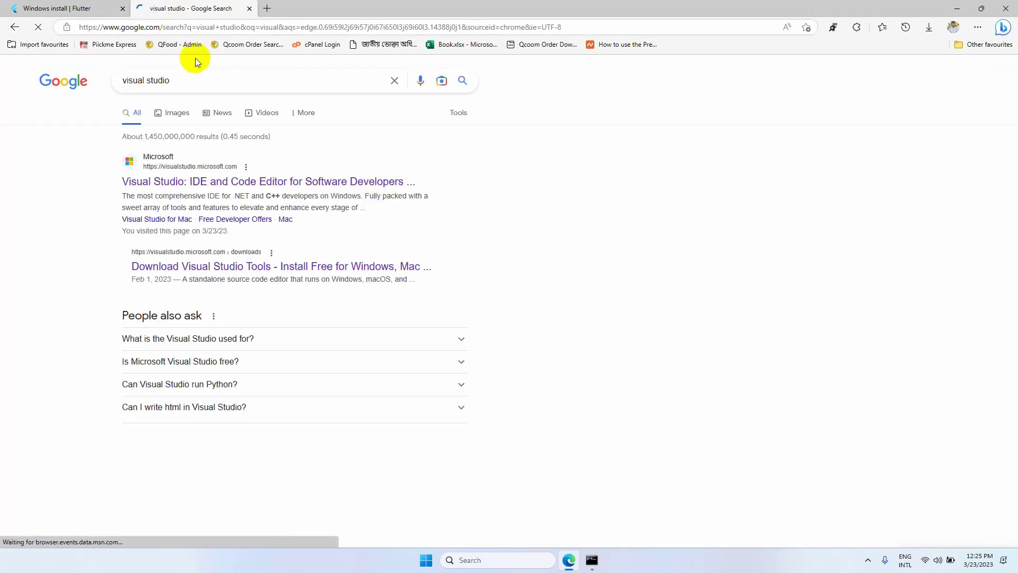
pyautogui.click(196, 180)
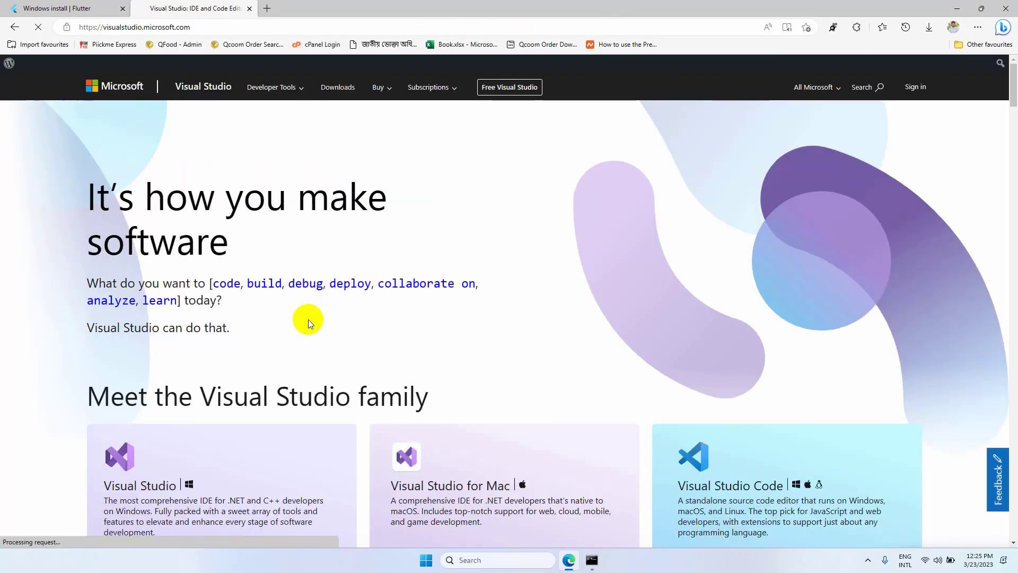
# - Download the Visual Studio Community 2022 installer for Windows as VisualStudioSetup.exe in Downloads\Programs
pyautogui.scroll(-3, 307, 318)
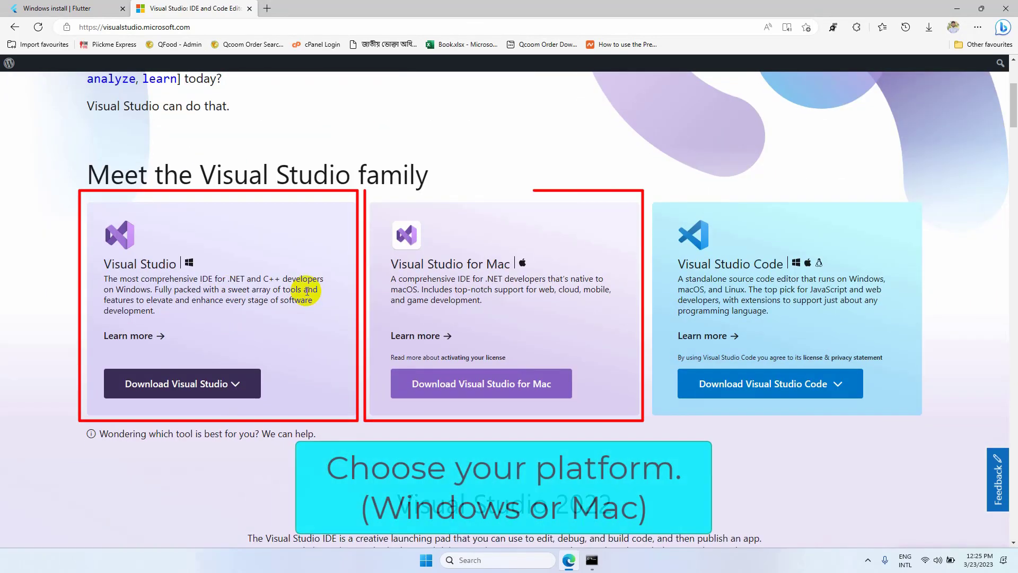
pyautogui.click(208, 385)
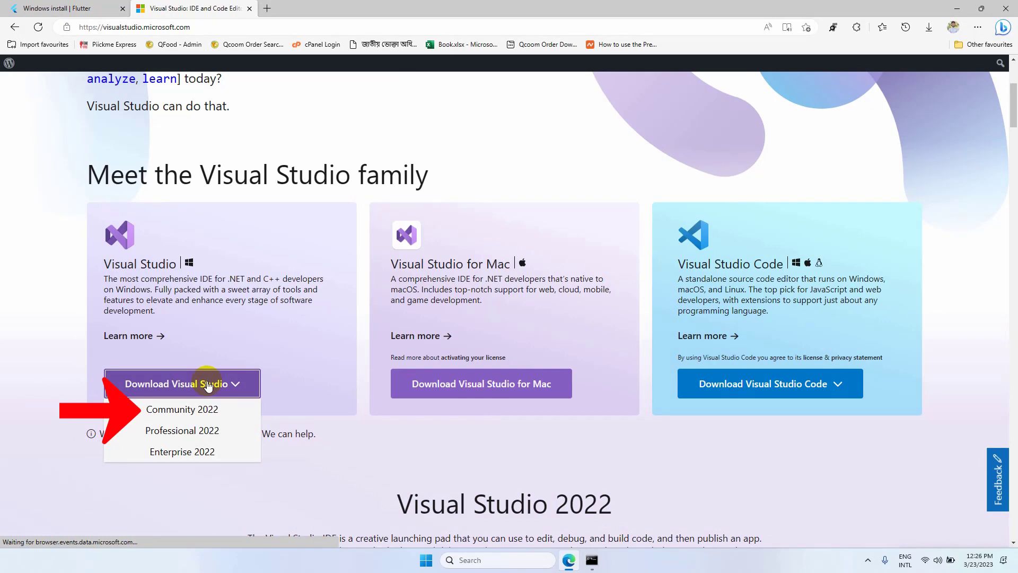
pyautogui.click(182, 409)
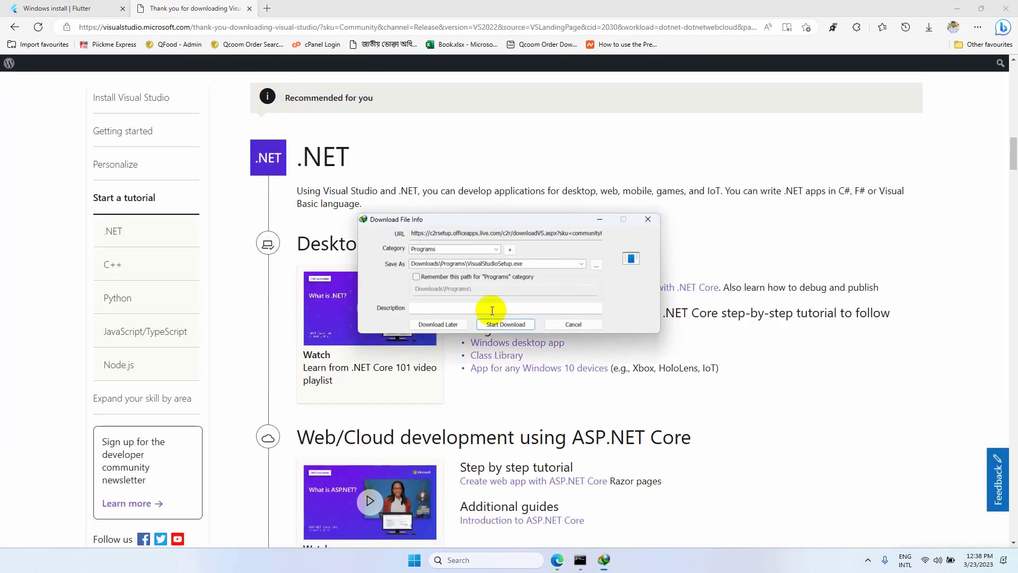
pyautogui.click(511, 325)
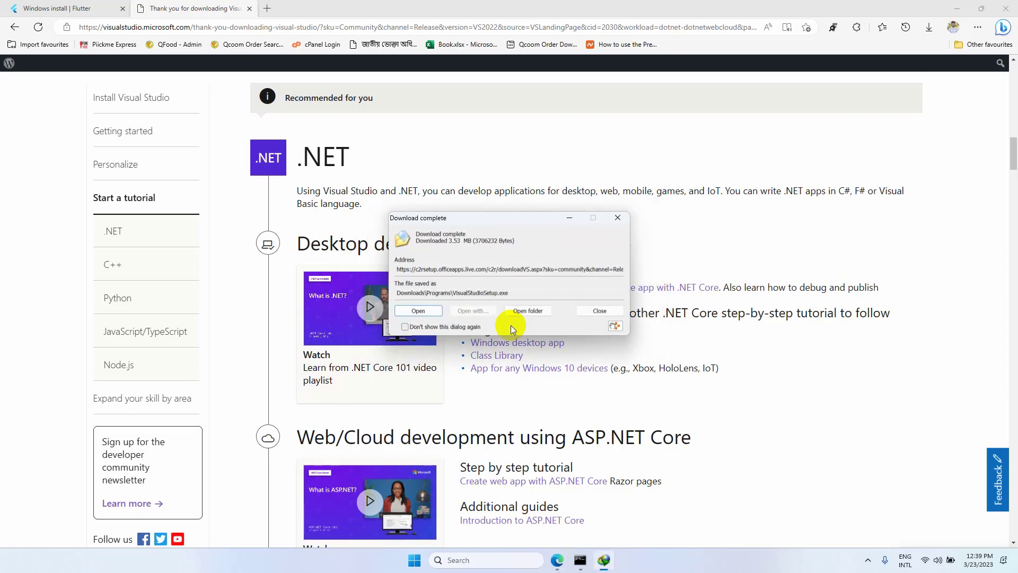
# - Launch VisualStudioSetup.exe from its download folder and accept the license terms to continue the Visual Studio Installer
pyautogui.click(528, 311)
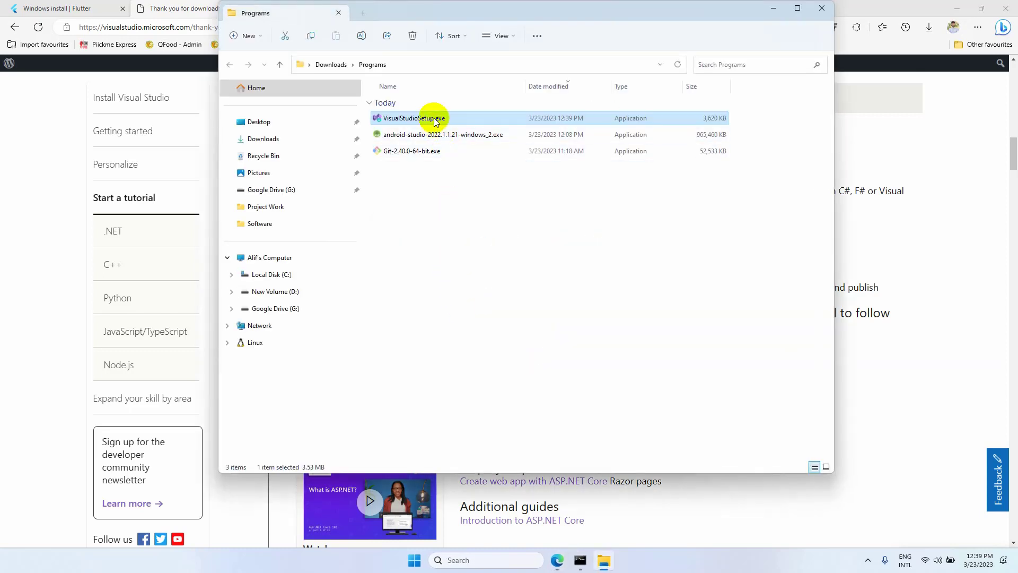
pyautogui.doubleClick(434, 118)
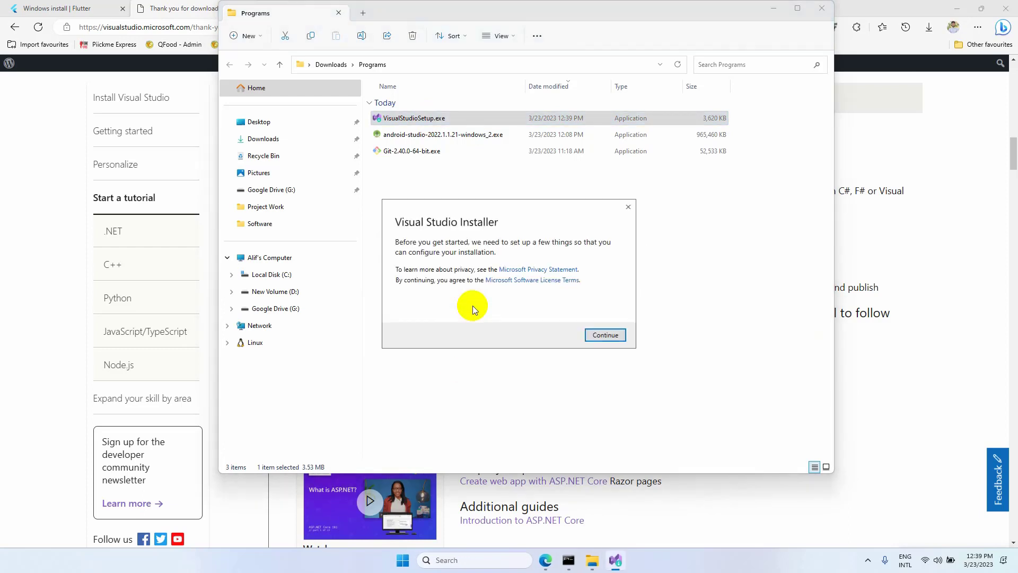
pyautogui.click(586, 336)
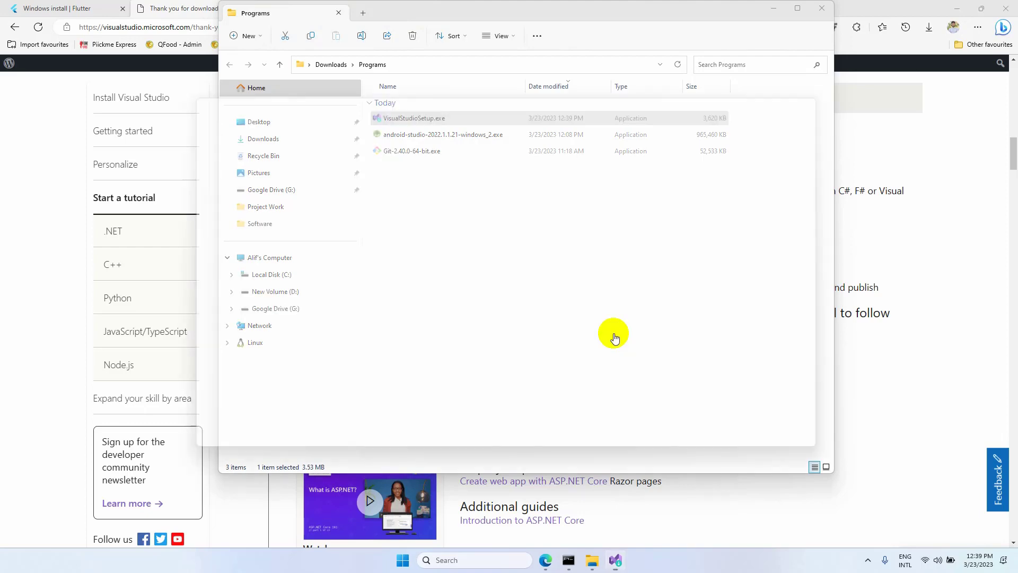
# - Add the Desktop development with C++ workload, keeping .NET desktop development selected, and install Visual Studio Community 2022
pyautogui.scroll(-1, 344, 257)
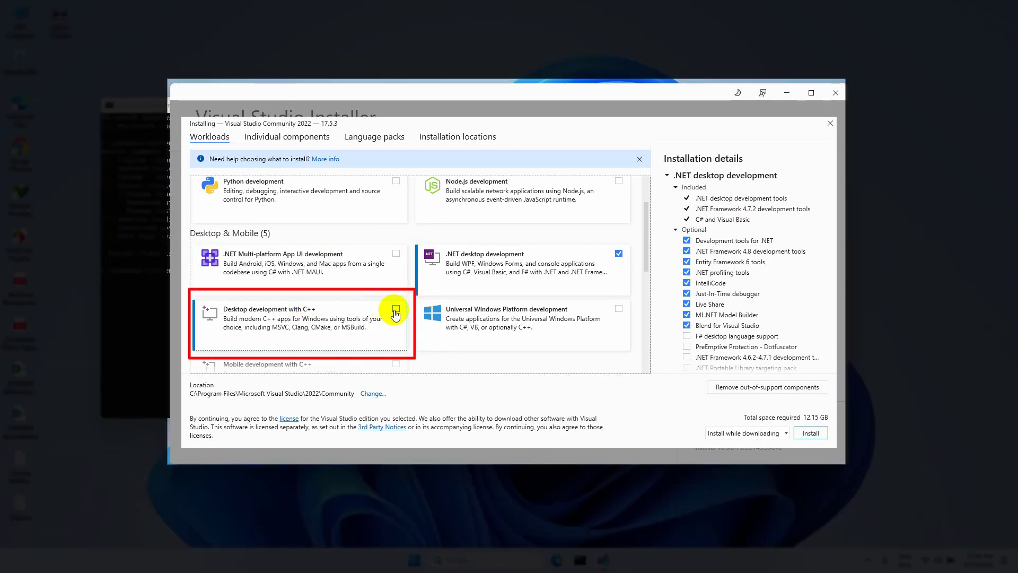
pyautogui.click(397, 309)
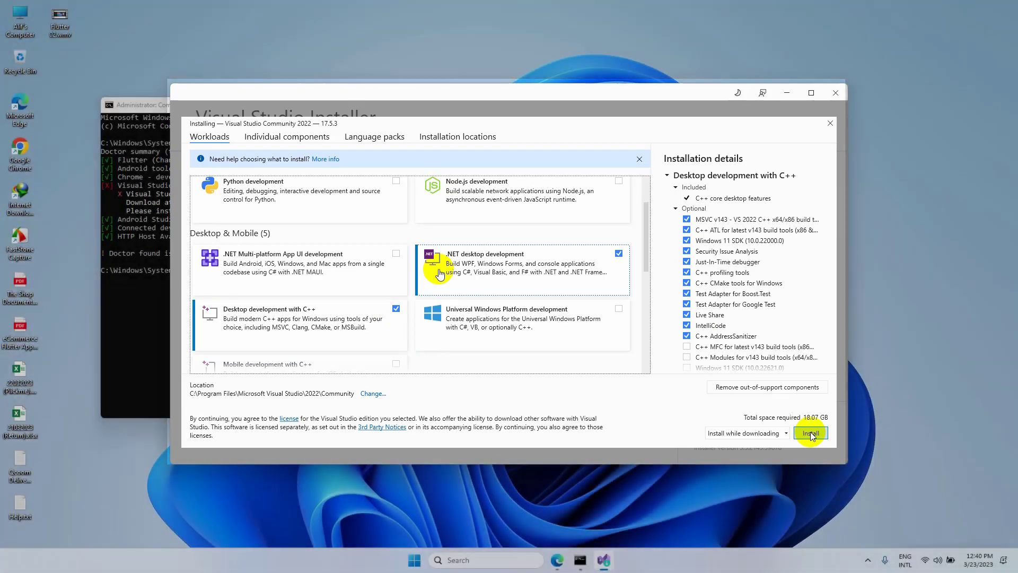
pyautogui.click(810, 432)
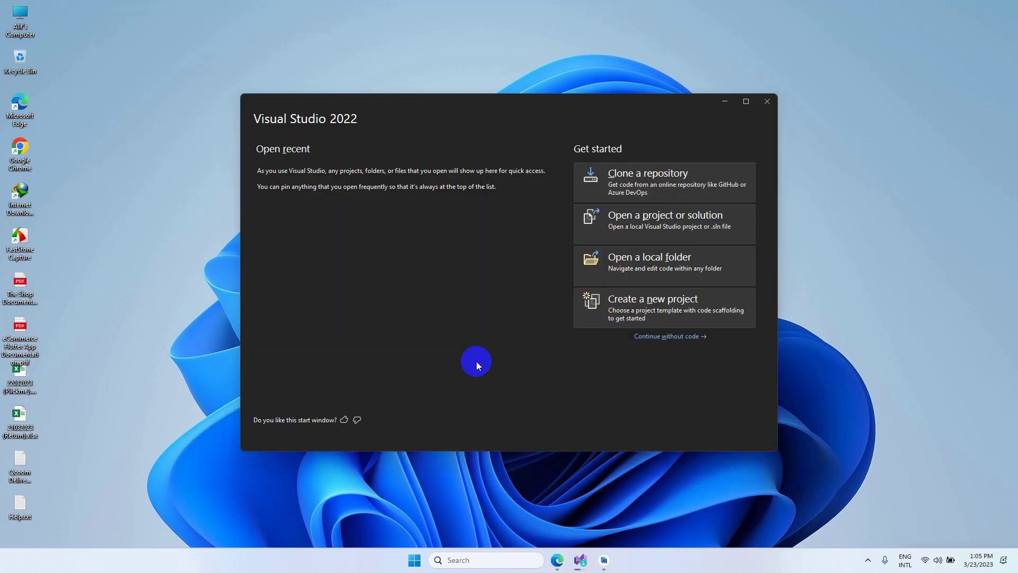
# - Close the Visual Studio 2022 start window and open Command Prompt as administrator
pyautogui.click(767, 101)
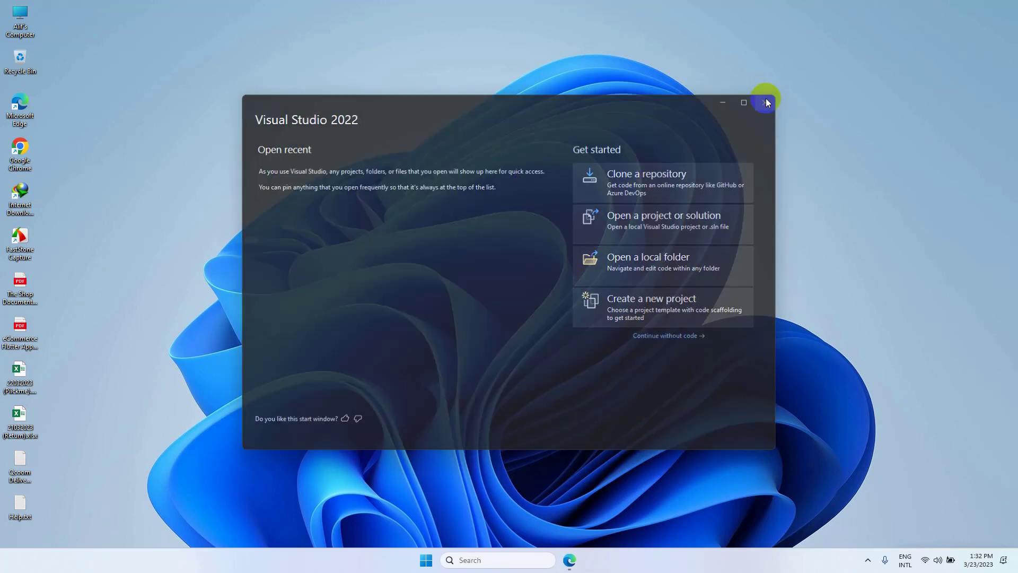
pyautogui.click(489, 560)
pyautogui.write('d')
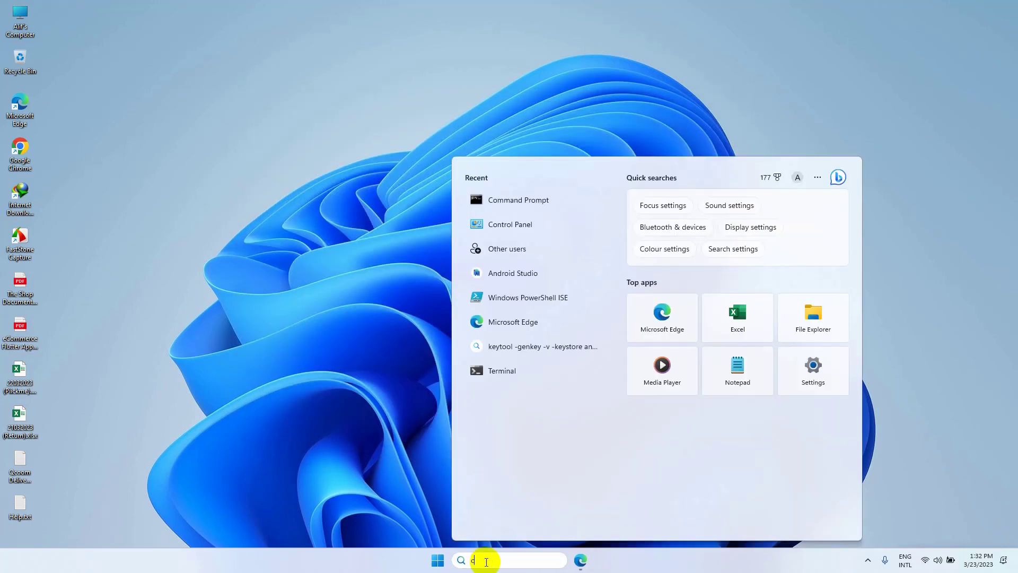
pyautogui.write('ommand')
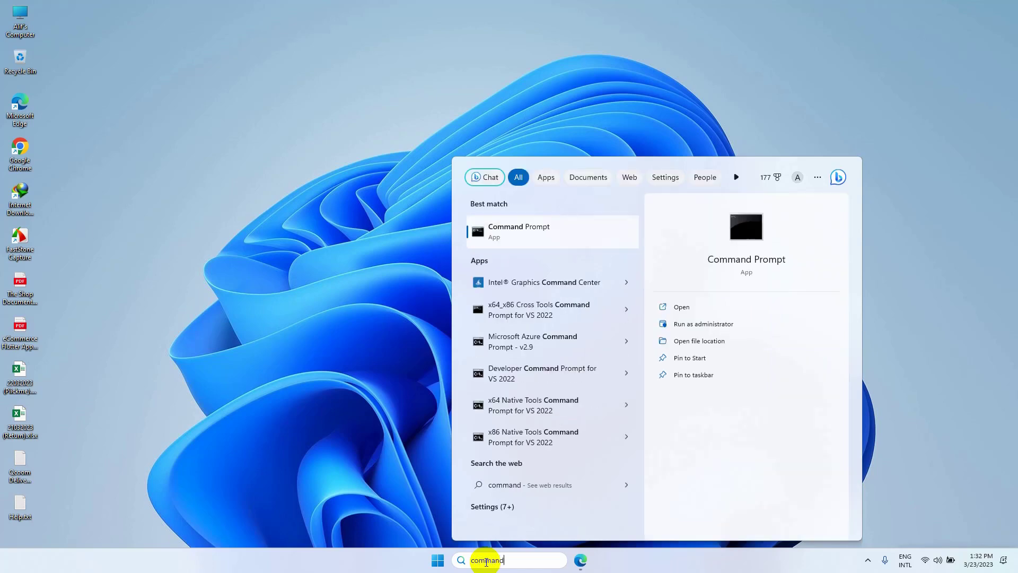
pyautogui.rightClick(542, 225)
pyautogui.click(571, 236)
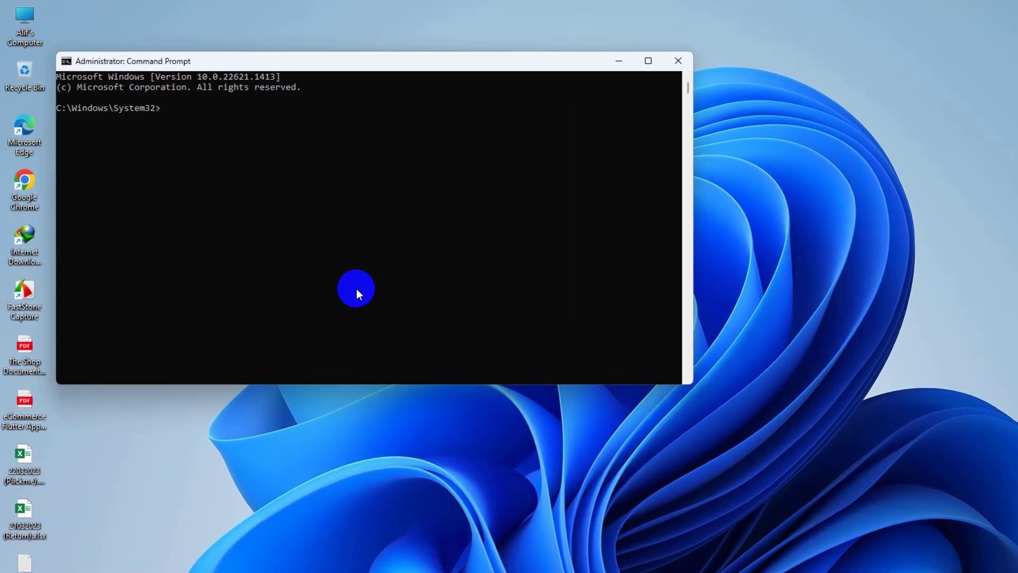
# - Run flutter doctor in the Command Prompt to check the Flutter setup, and move the window toward the middle of the screen
pyautogui.write('flutter doctor')
pyautogui.press('Return')
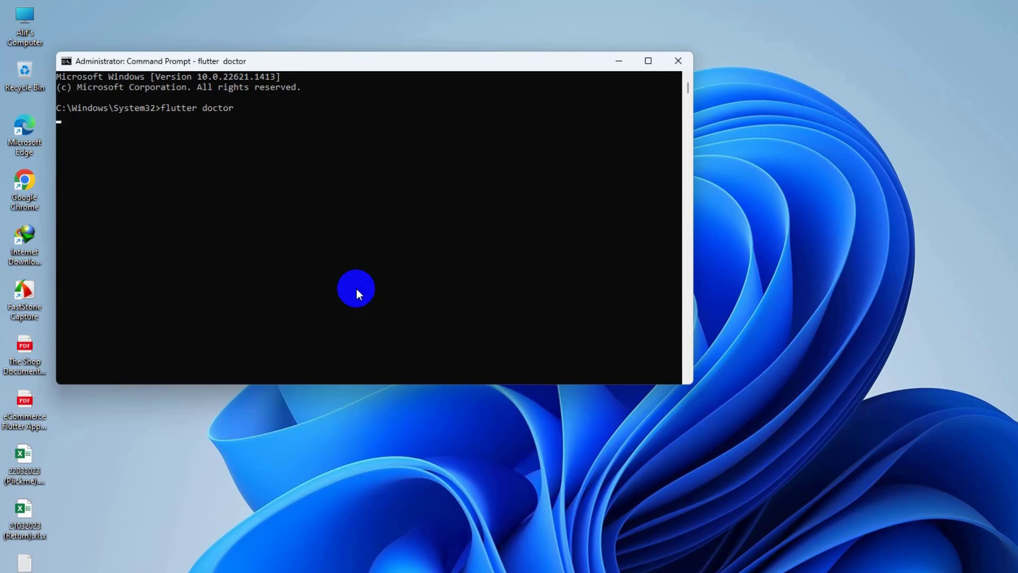
pyautogui.moveTo(498, 59); pyautogui.dragTo(698, 176)
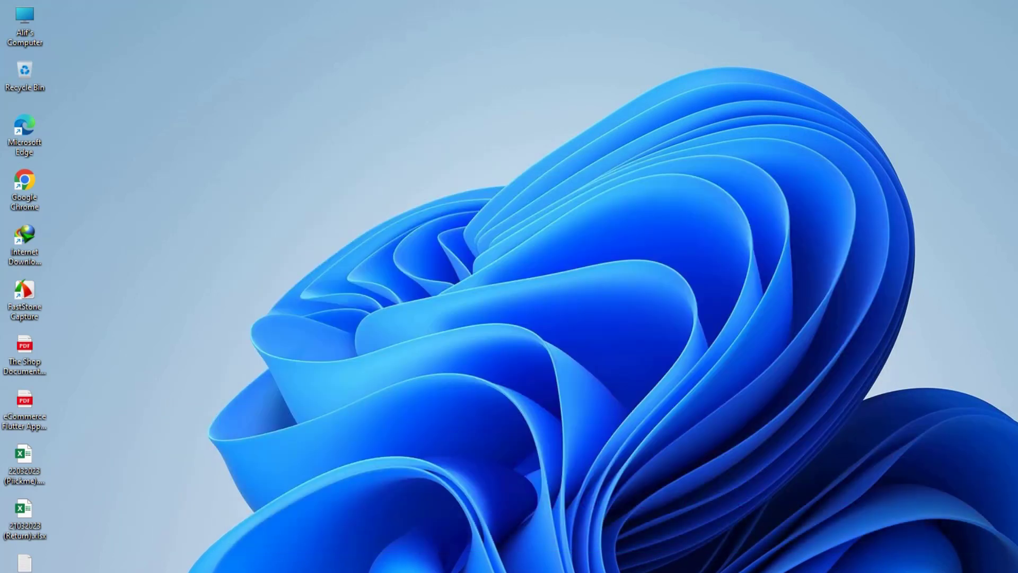
# - Search Windows for "android studio" and launch Android Studio
pyautogui.click(493, 558)
pyautogui.write('and')
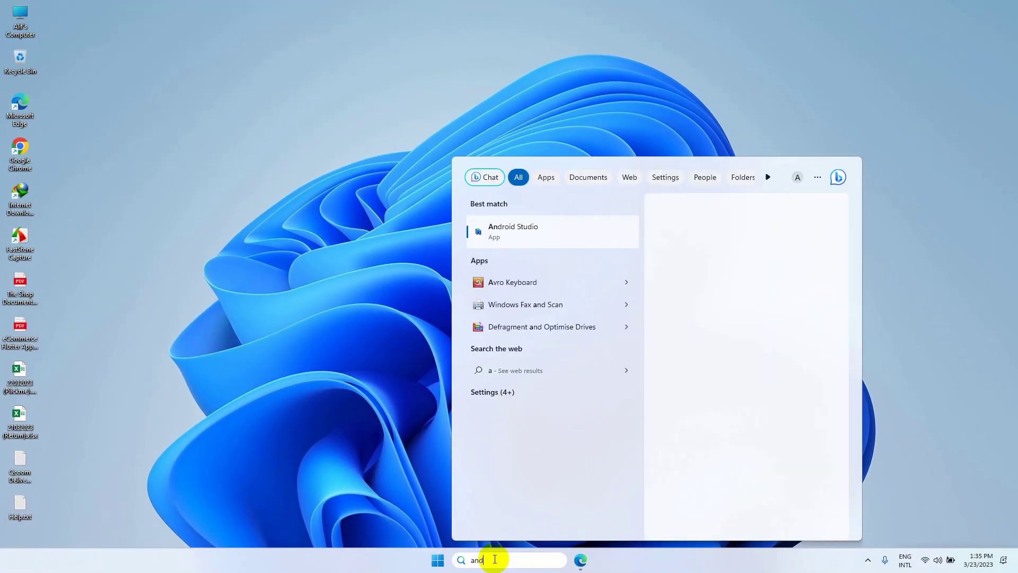
pyautogui.write('roid studio')
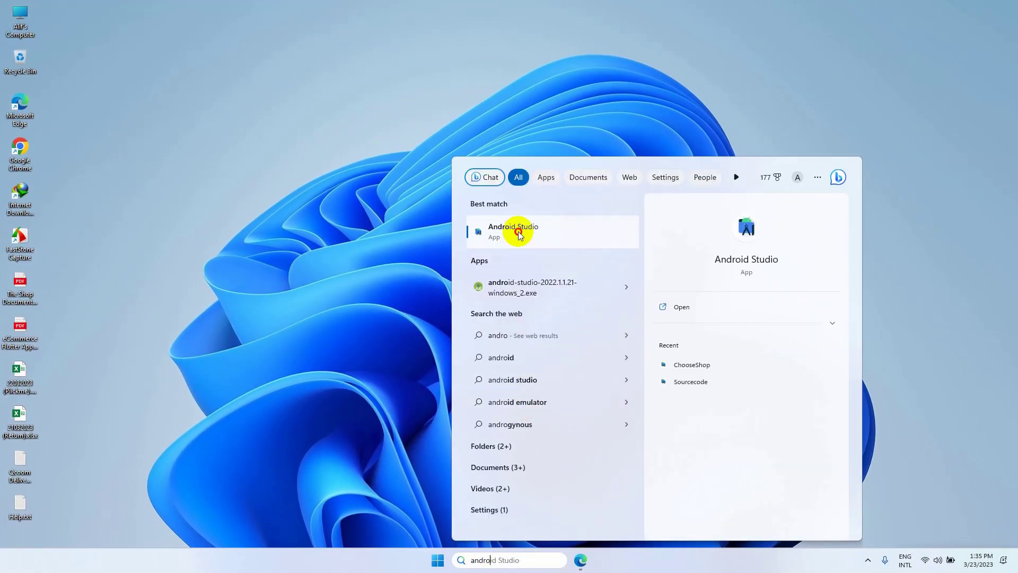
pyautogui.click(518, 227)
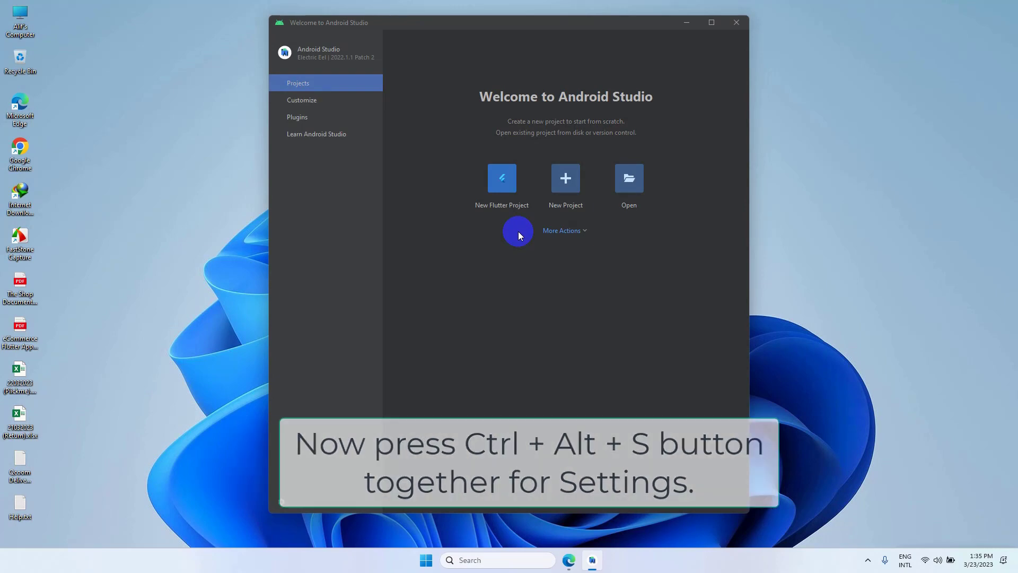
# - Review the Android SDK page under System Settings in the Android Studio settings, and close the settings without making changes
pyautogui.hotkey('ctrl', 'alt', 's')
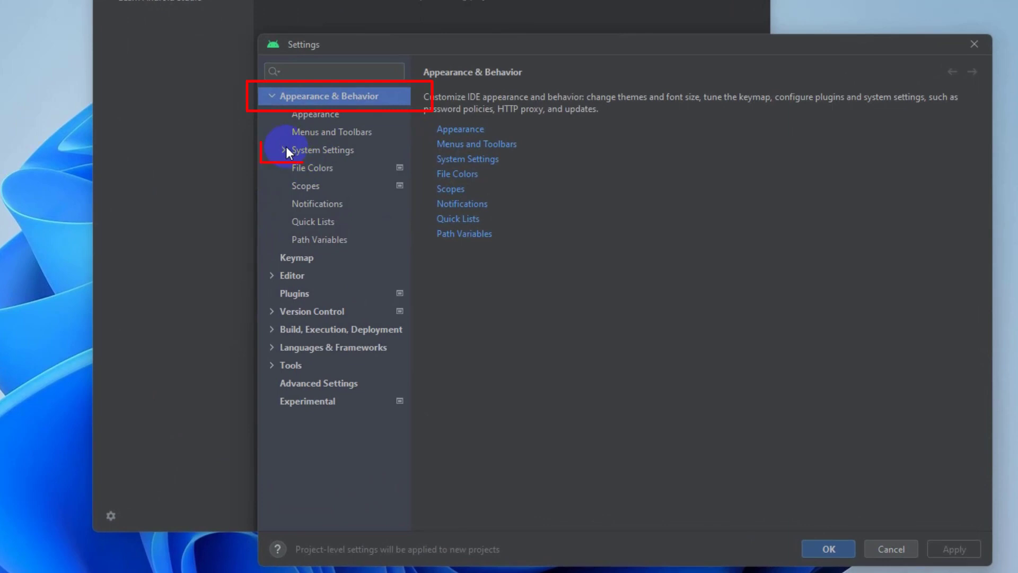
pyautogui.click(285, 150)
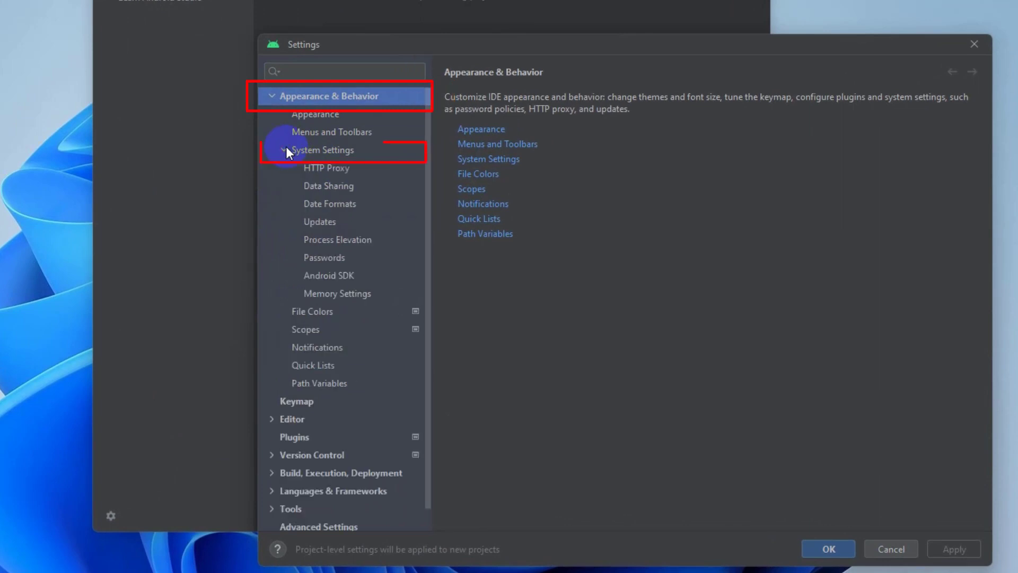
pyautogui.click(334, 275)
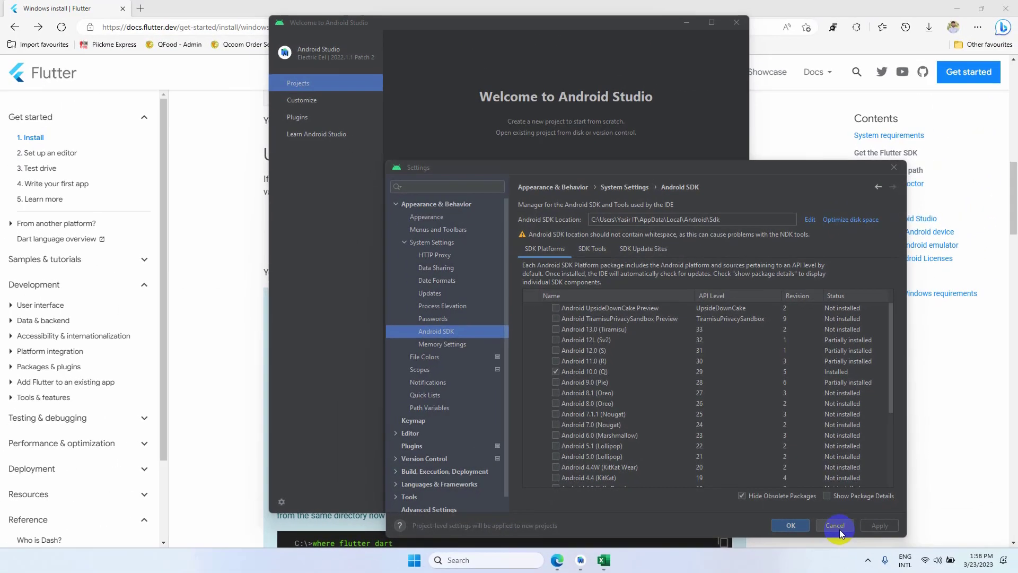
pyautogui.click(891, 549)
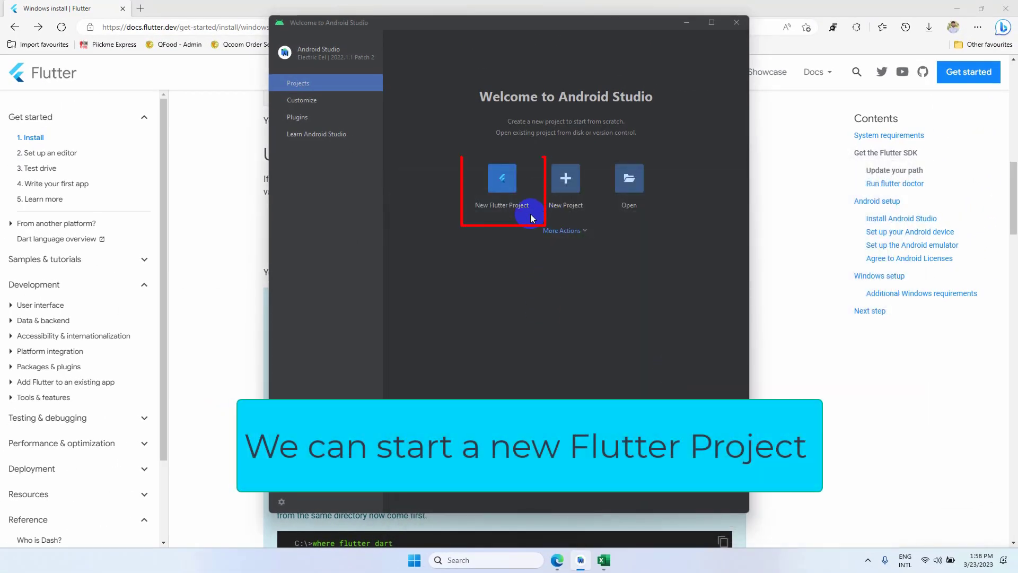
# - Start a new Flutter project in Android Studio and open Command Prompt as administrator to look up the Flutter SDK path
pyautogui.click(516, 187)
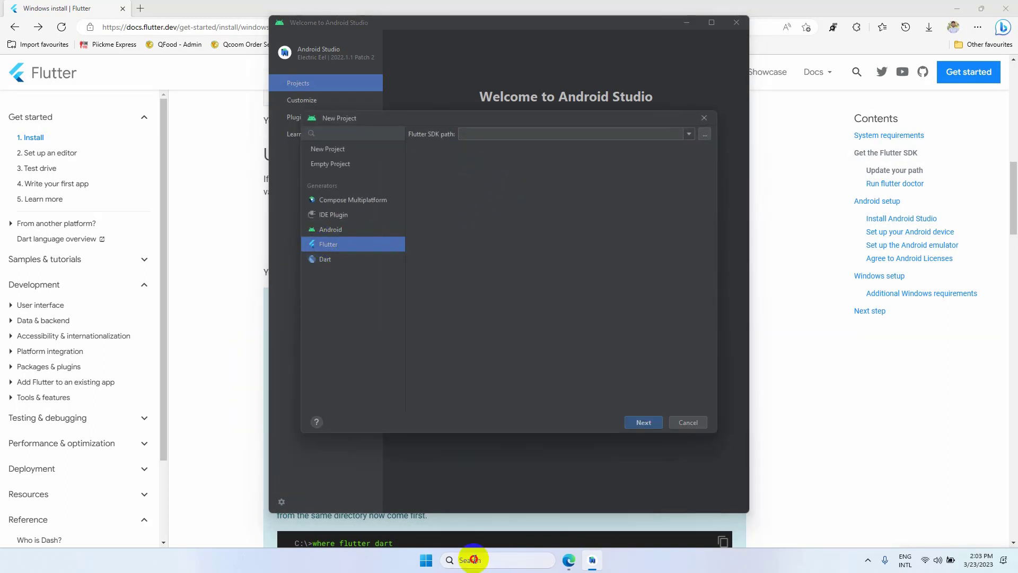
pyautogui.click(472, 560)
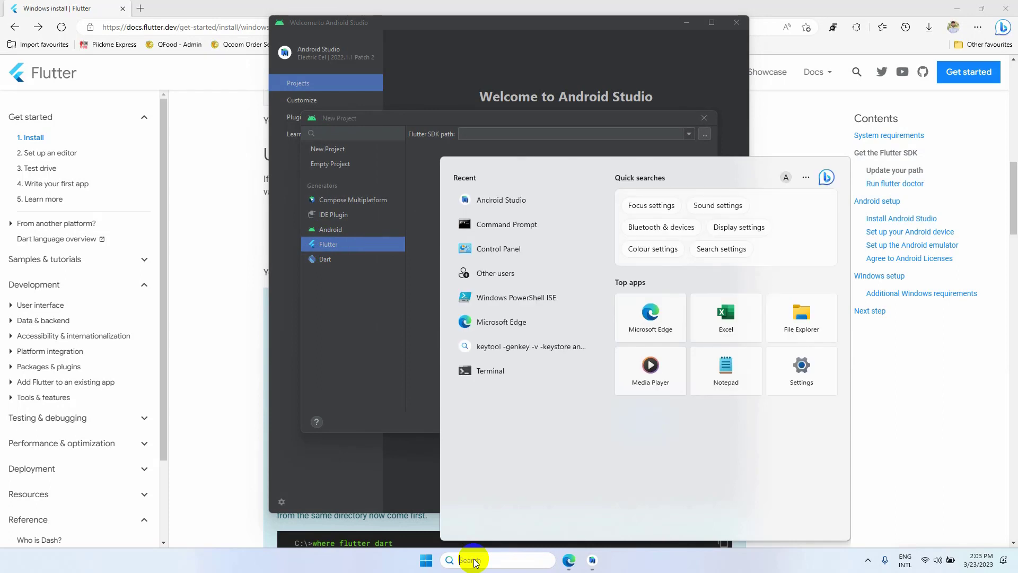
pyautogui.write('command')
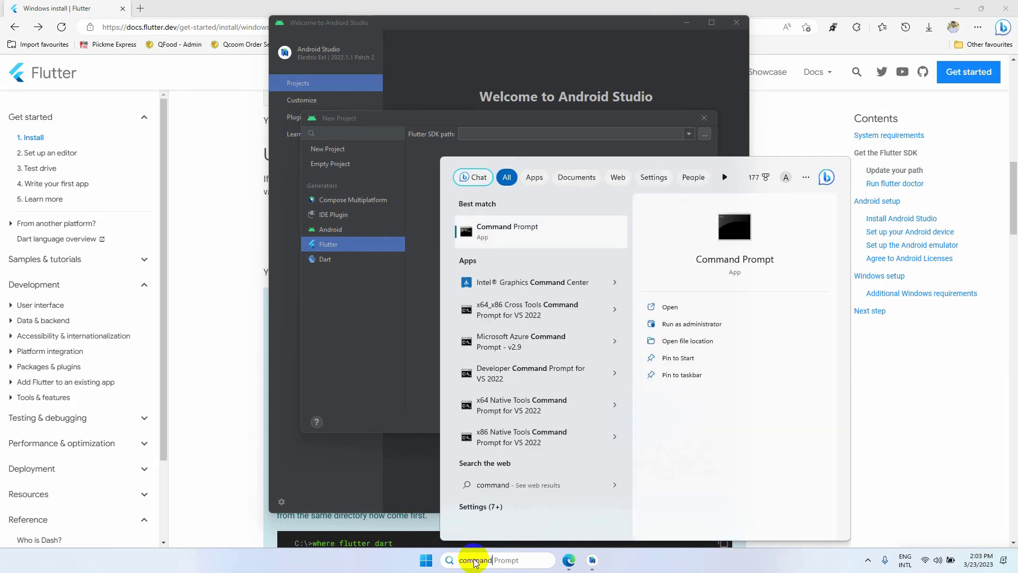
pyautogui.rightClick(527, 227)
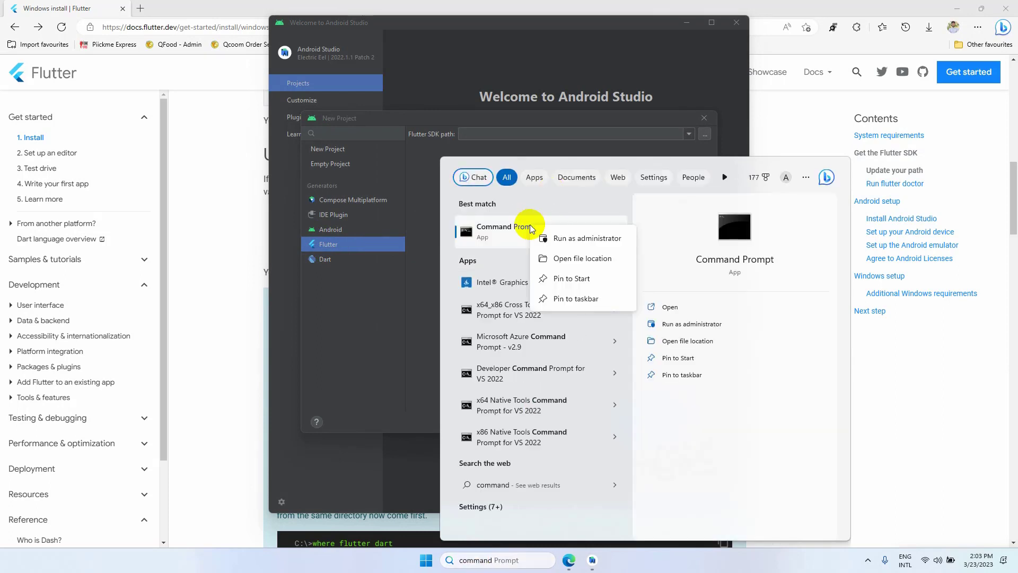
pyautogui.click(541, 244)
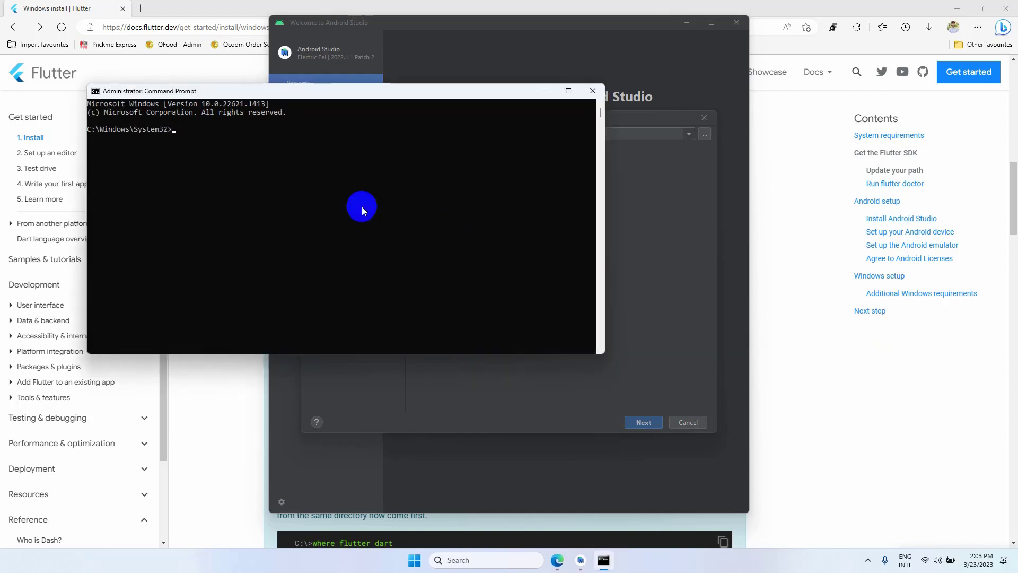
# - Run flutter doctor -v and enlarge and reposition the Command Prompt window to show the whole report
pyautogui.write('flutter')
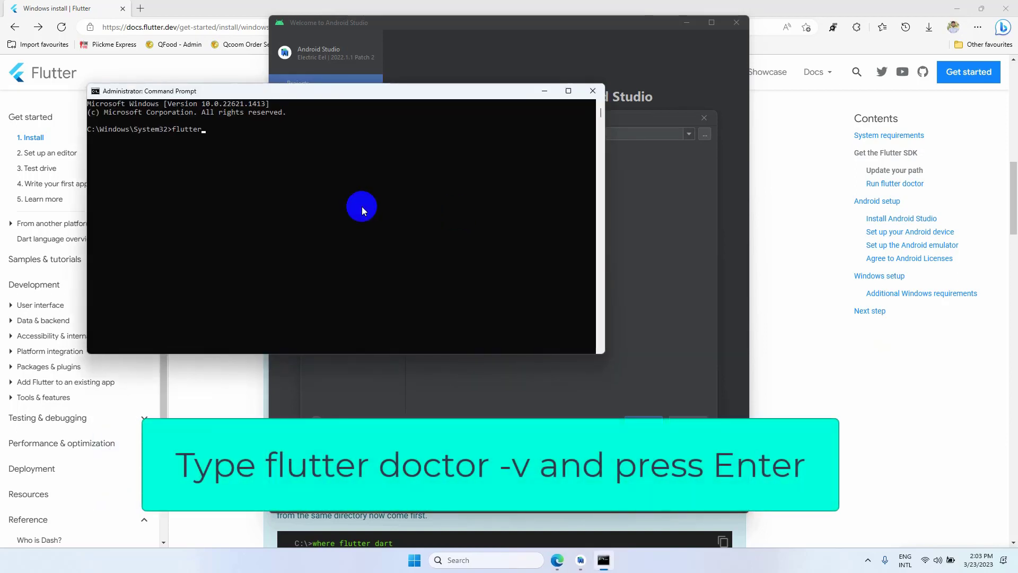
pyautogui.write(' doctor -v')
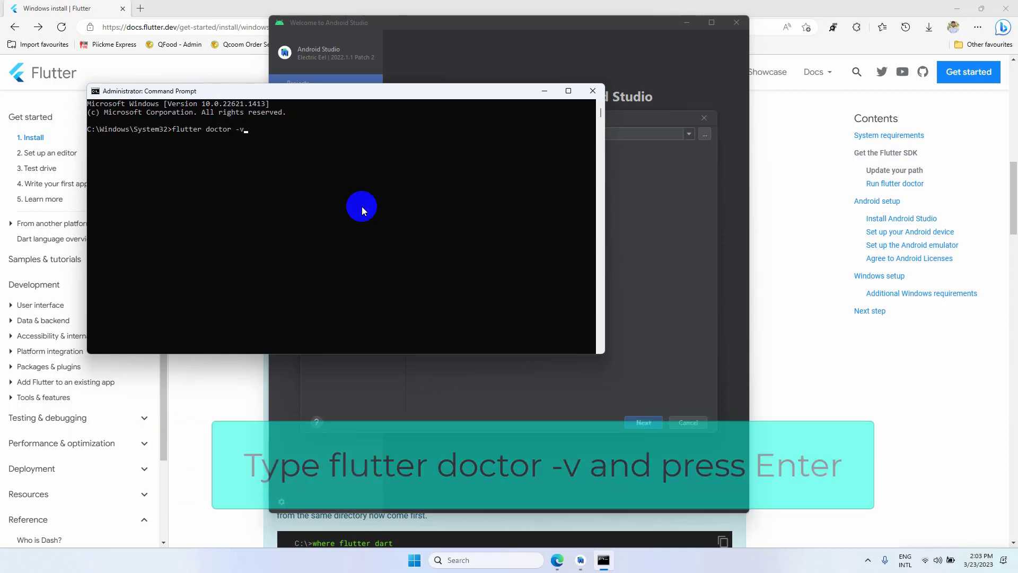
pyautogui.press('Return')
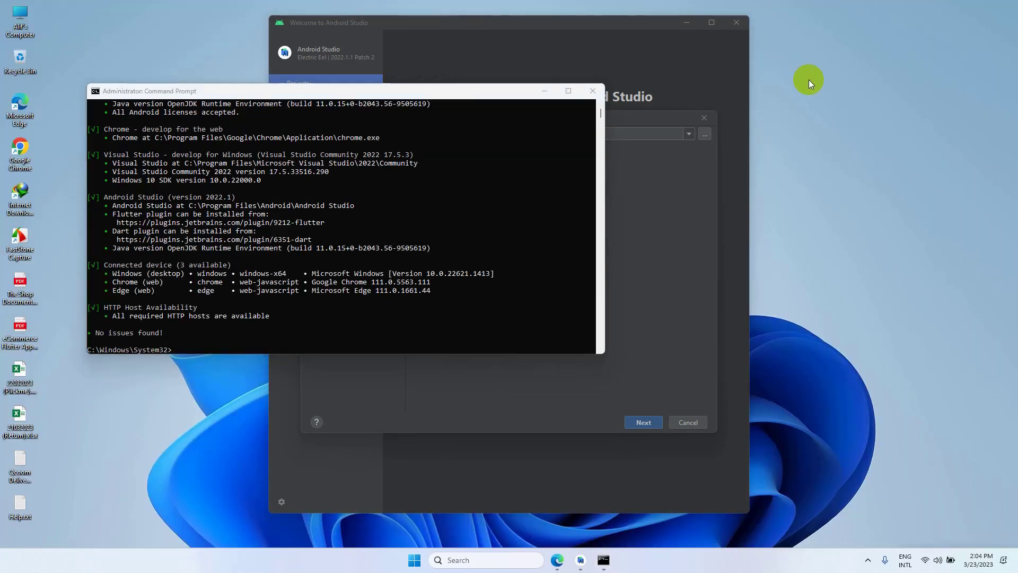
pyautogui.scroll(3, 436, 243)
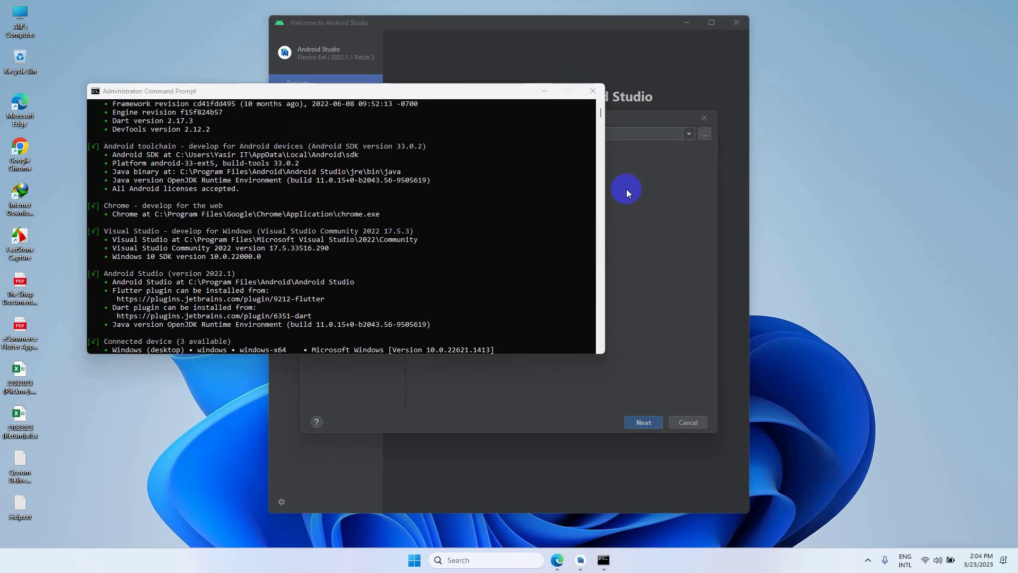
pyautogui.moveTo(446, 353); pyautogui.dragTo(445, 537)
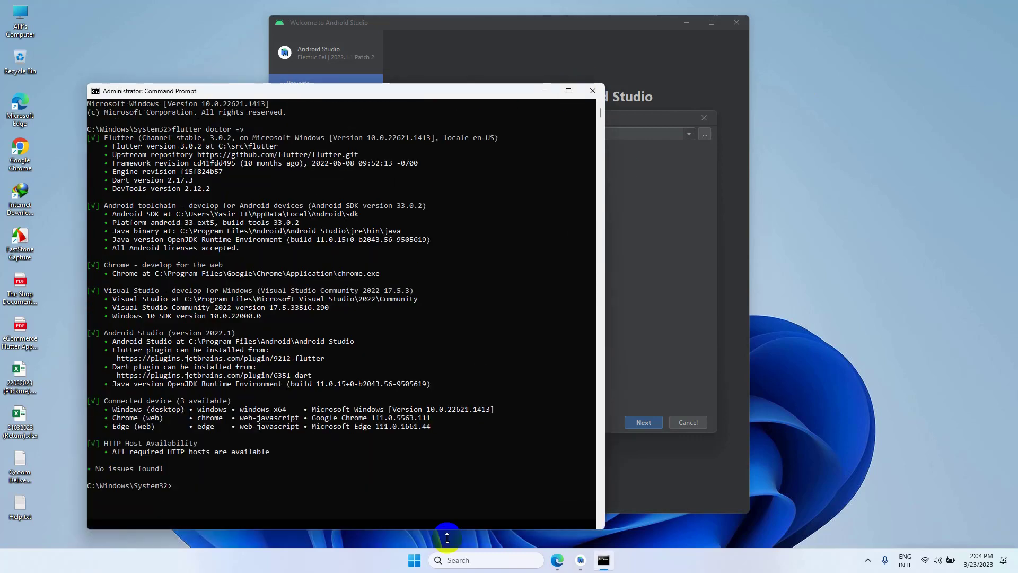
pyautogui.moveTo(340, 86); pyautogui.dragTo(340, 36)
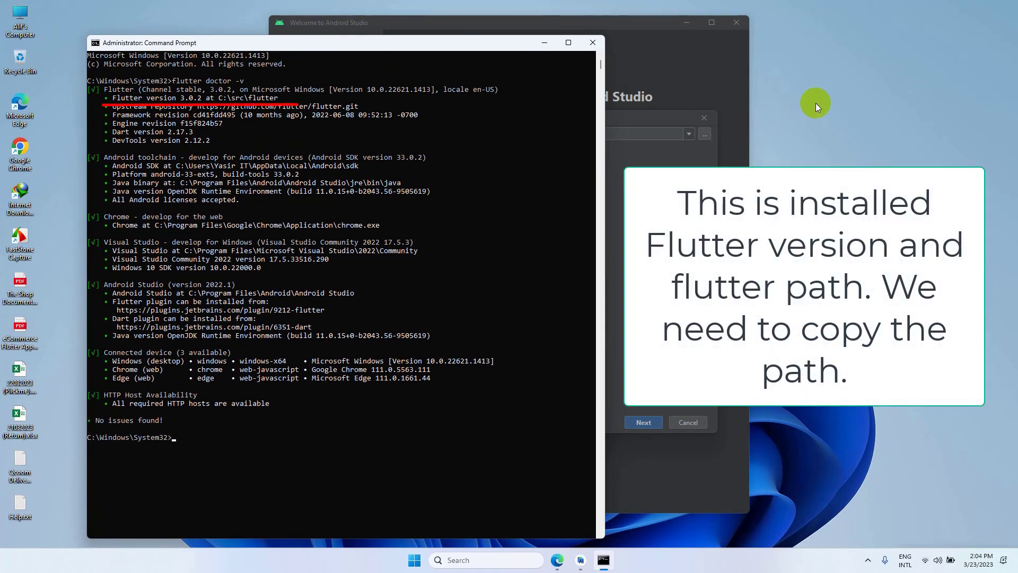
# - Copy the path C:\src\flutter from the flutter doctor report into the new project's Flutter SDK path and continue to the project details
pyautogui.moveTo(277, 98); pyautogui.dragTo(221, 100)
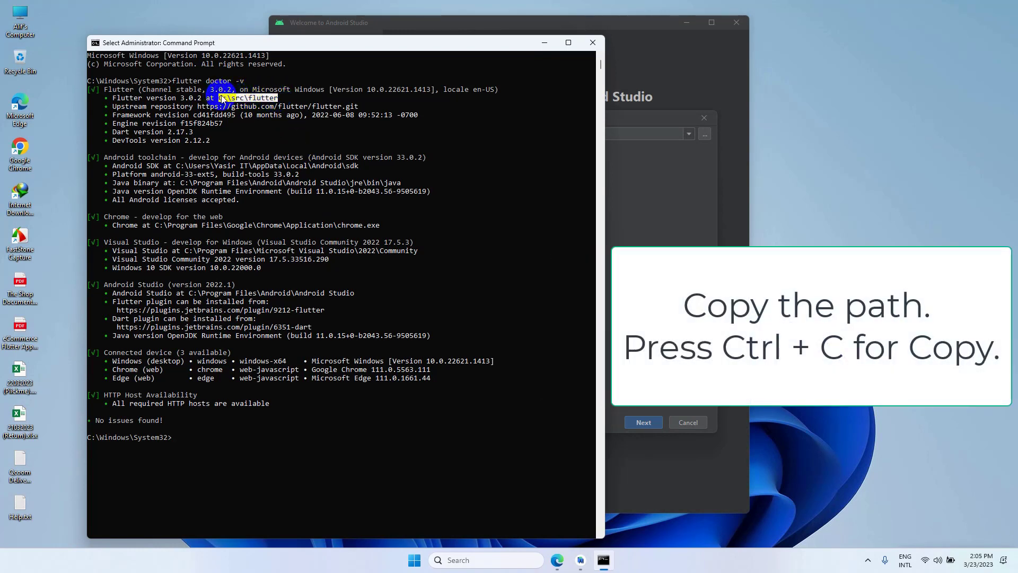
pyautogui.hotkey('ctrl', 'c')
pyautogui.click(702, 72)
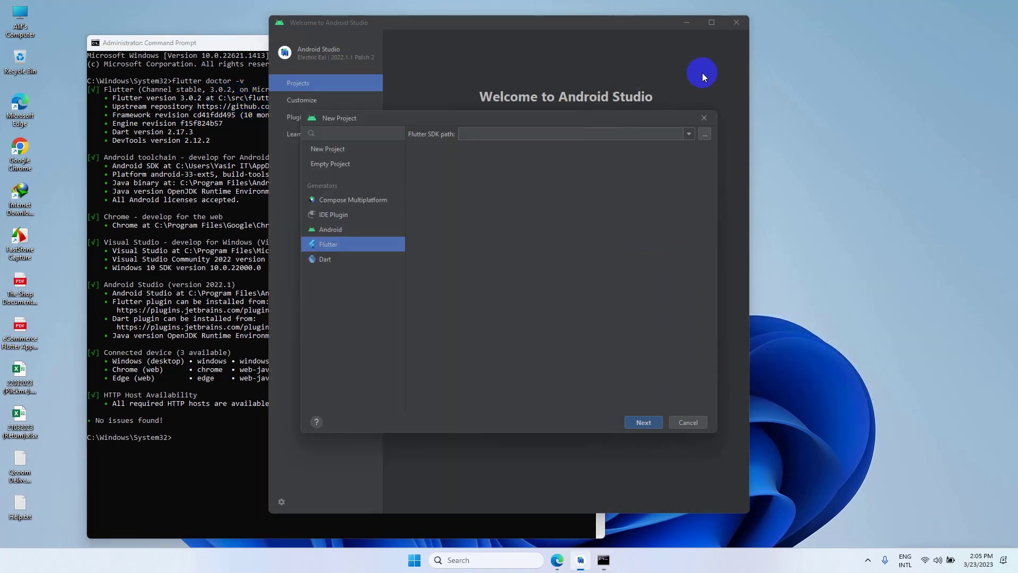
pyautogui.click(550, 136)
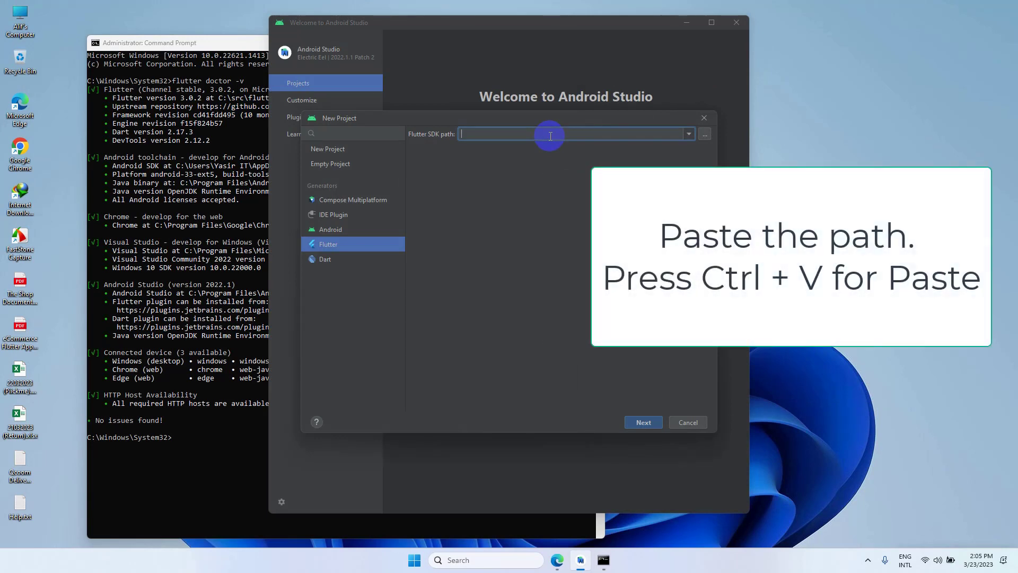
pyautogui.click(643, 422)
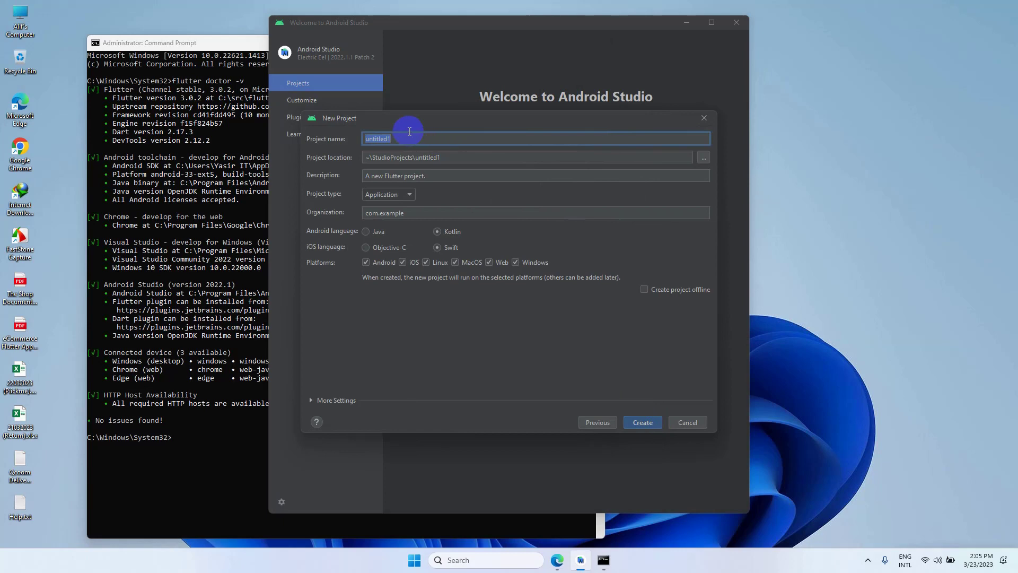
# - Name the project myfirstflutterapp and deselect the MacOS, Web, Windows and Linux platforms, keeping Android and iOS
pyautogui.write('myfirstflutterapp')
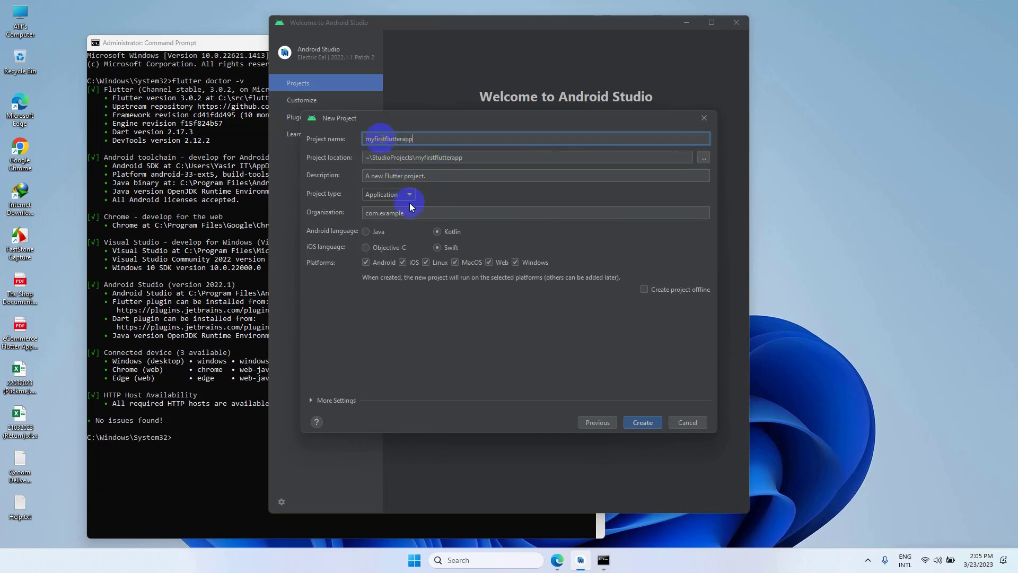
pyautogui.click(456, 263)
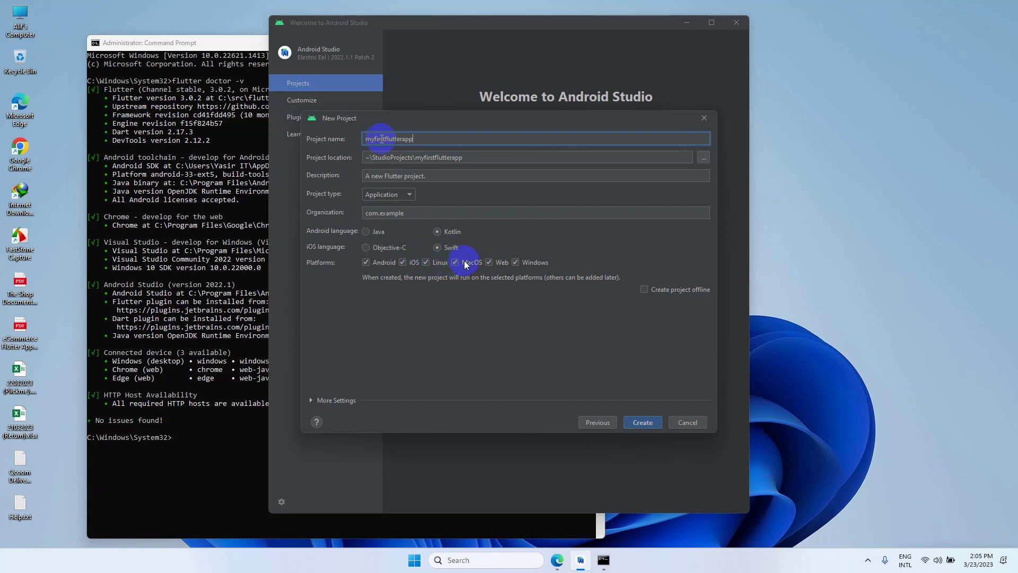
pyautogui.click(490, 263)
pyautogui.click(516, 262)
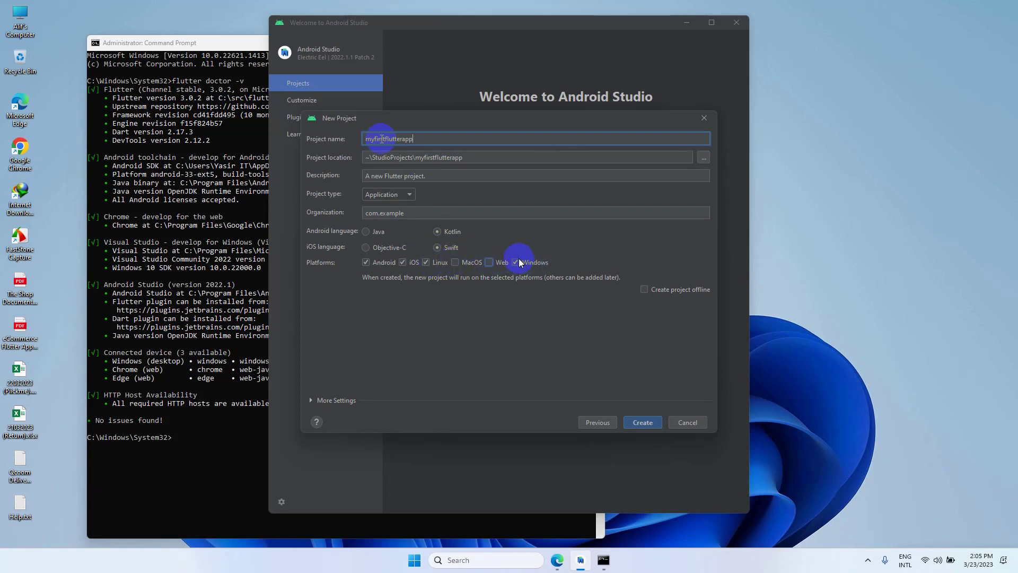
pyautogui.click(426, 263)
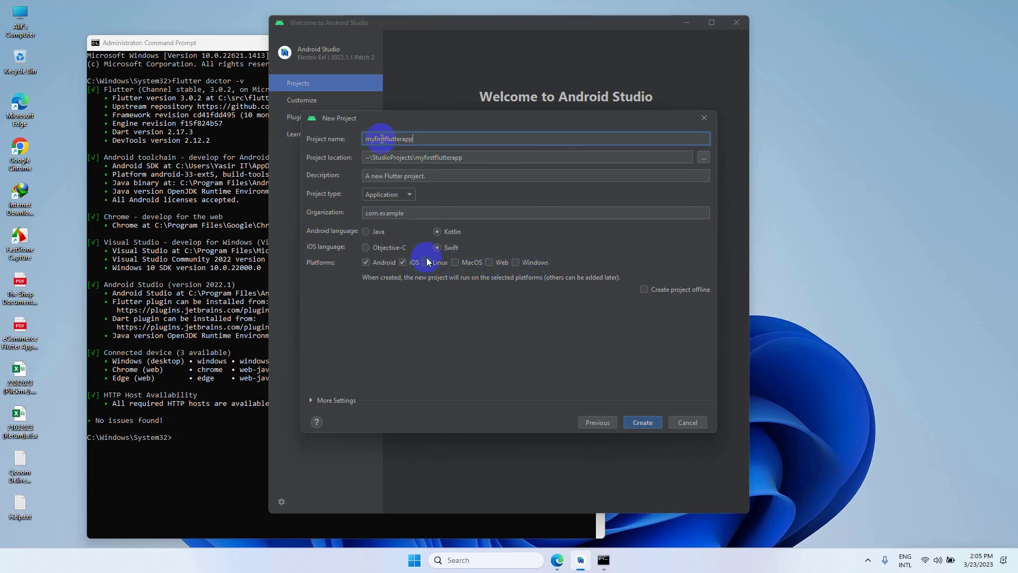
# - Set the organization to com.example.knowforshare and create the Flutter project
pyautogui.click(425, 214)
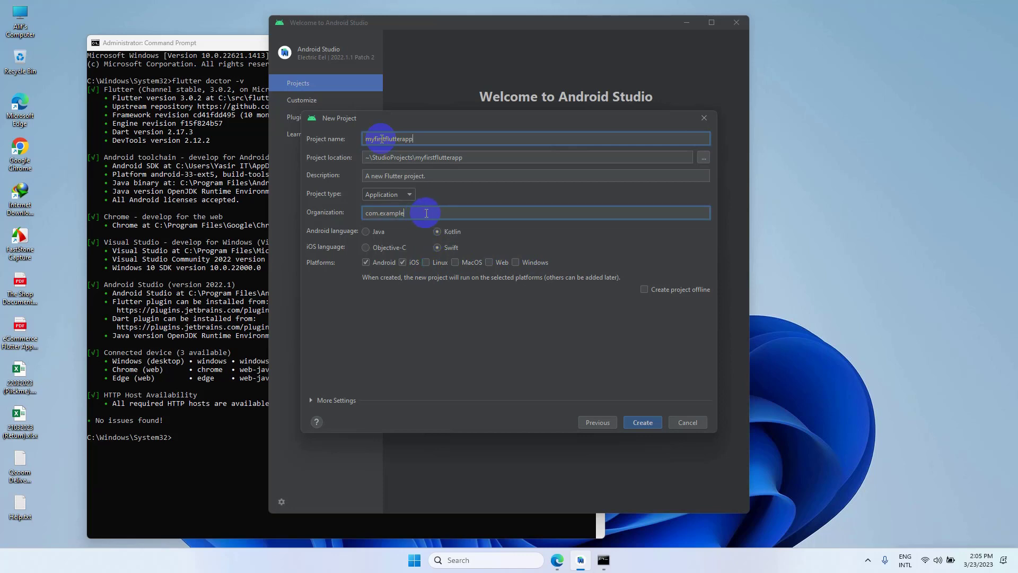
pyautogui.write('.knowforshare')
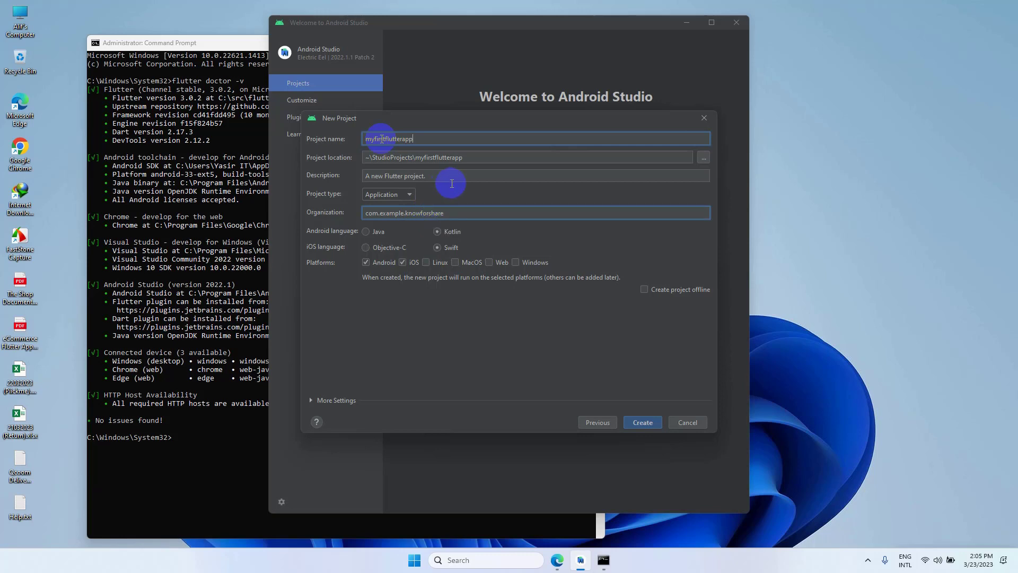
pyautogui.click(646, 422)
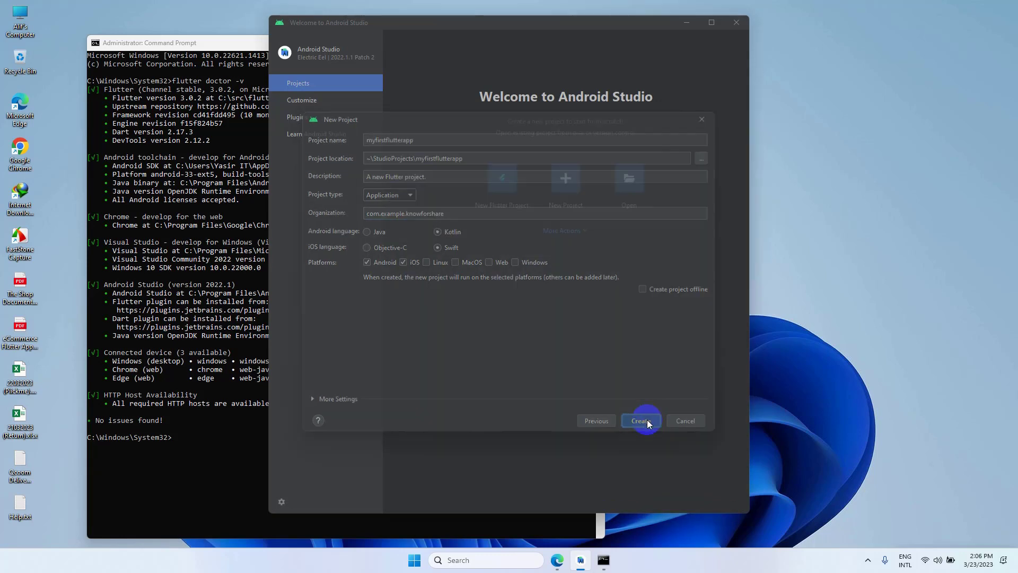